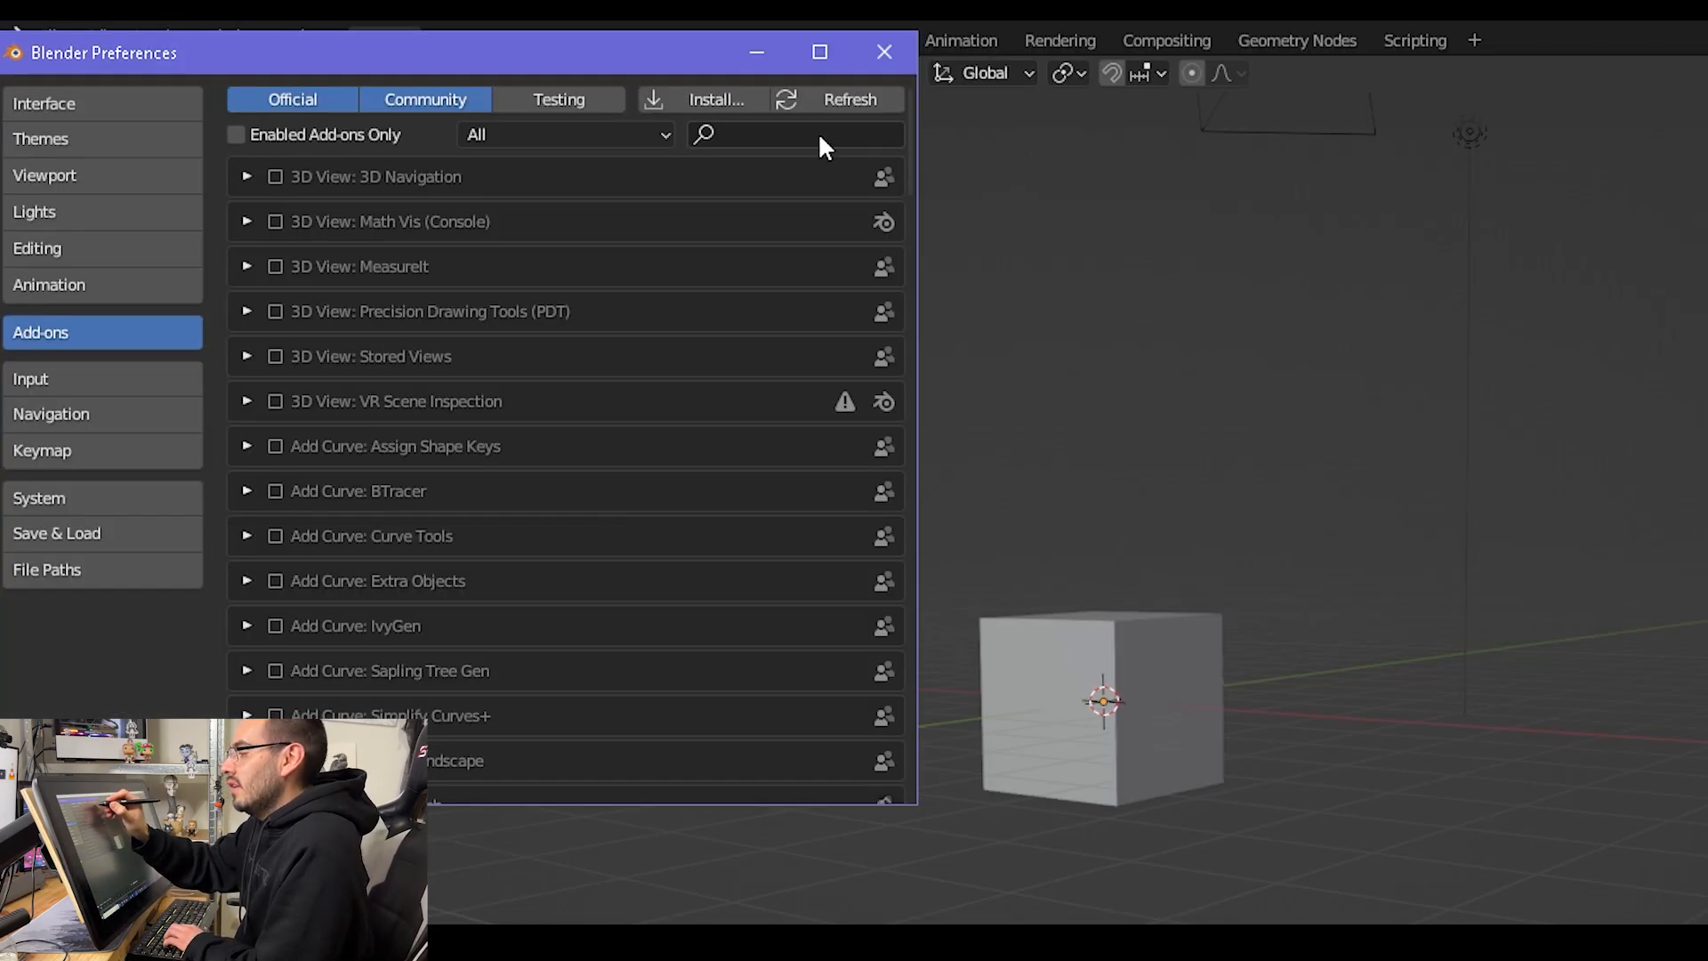
Search the add-ons for "extra" to check whether Add Mesh: Extra Objects is enabled, and close the preferences
{"action": "left_click", "coordinate": [827, 133]}
{"action": "type", "text": "extra"}
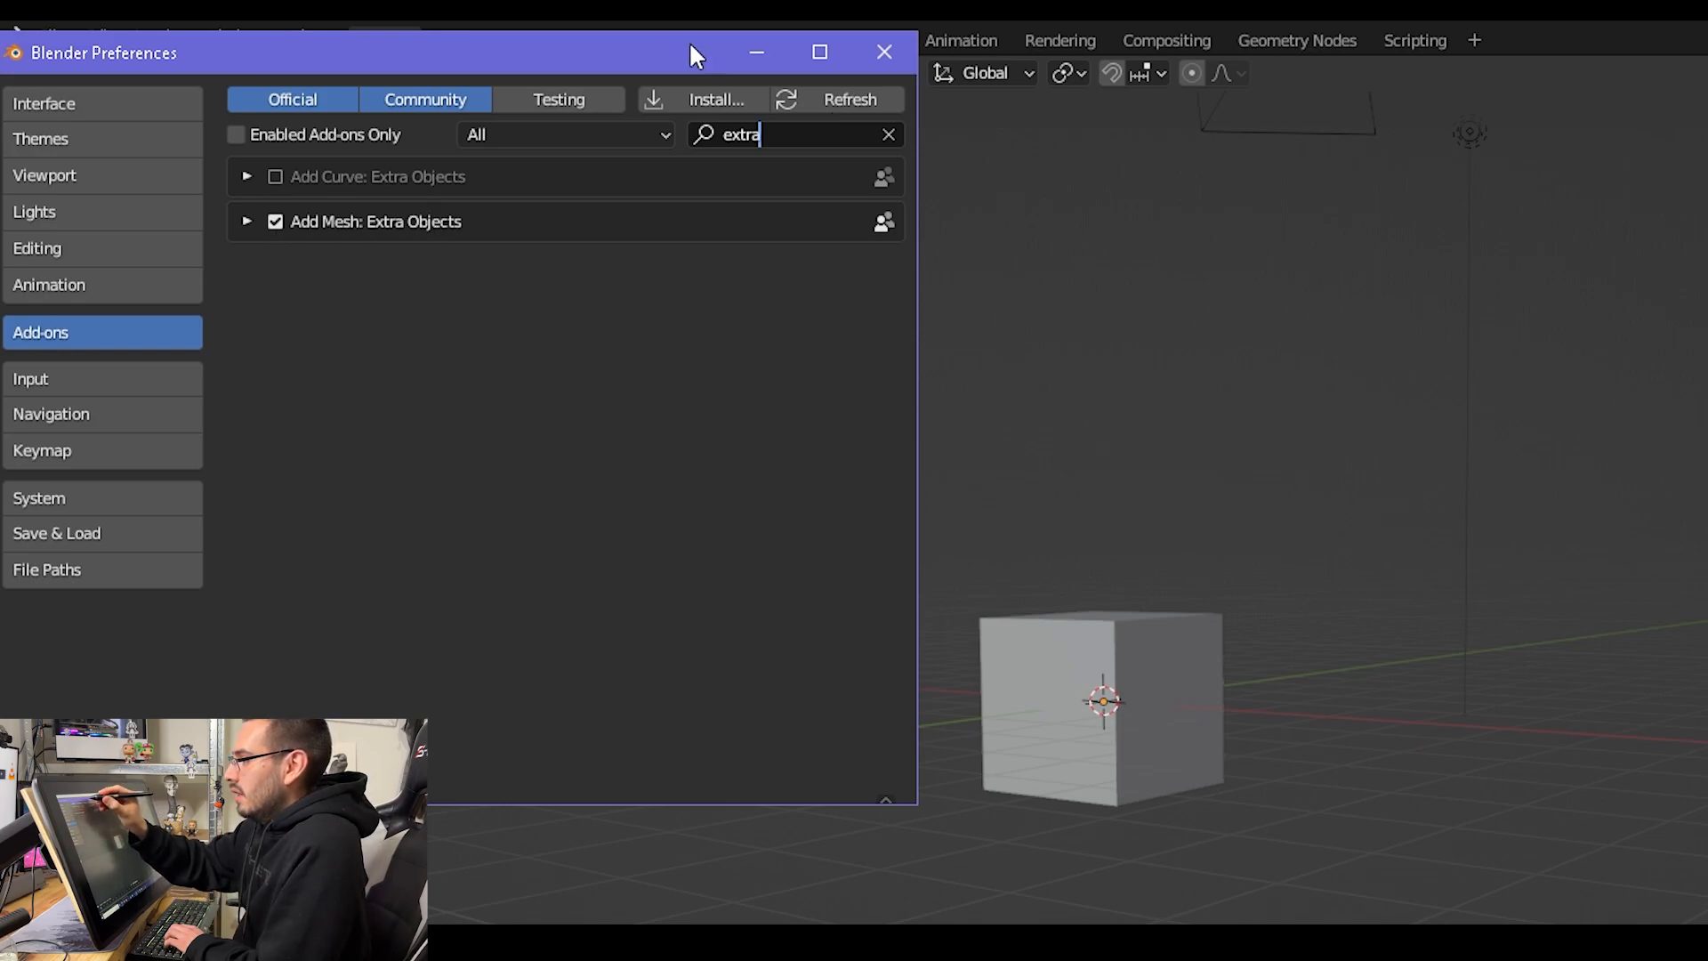
{"action": "left_click_drag", "start_coordinate": [697, 48], "coordinate": [698, 82]}
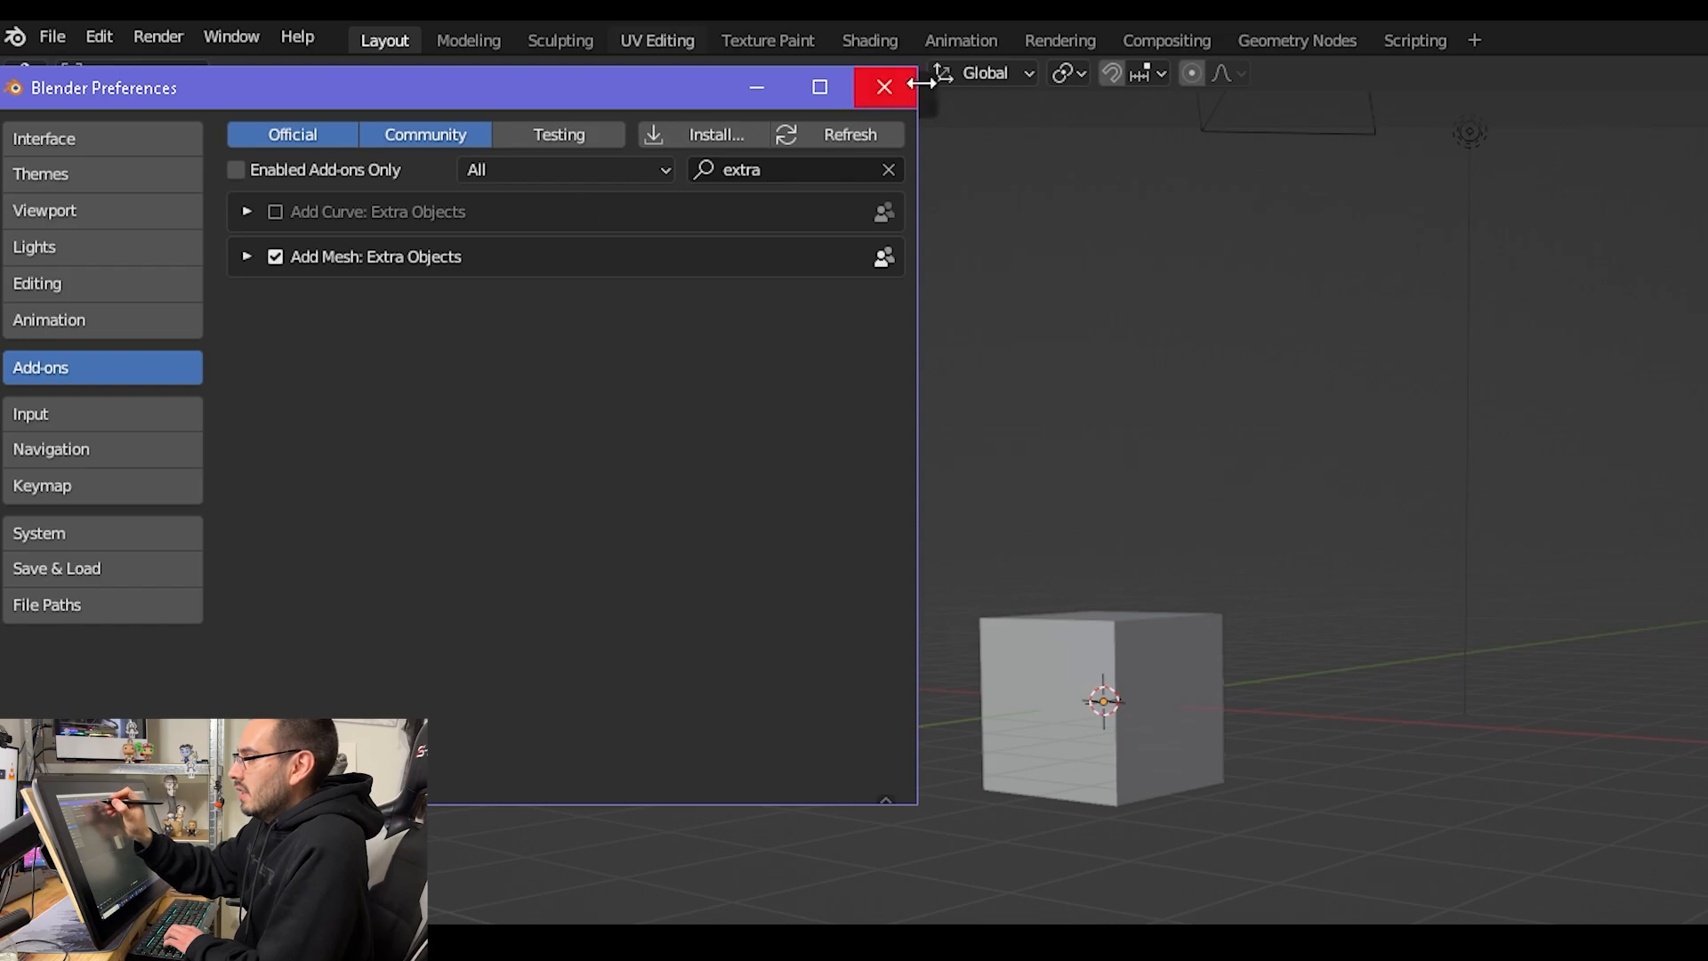
{"action": "left_click", "coordinate": [884, 86]}
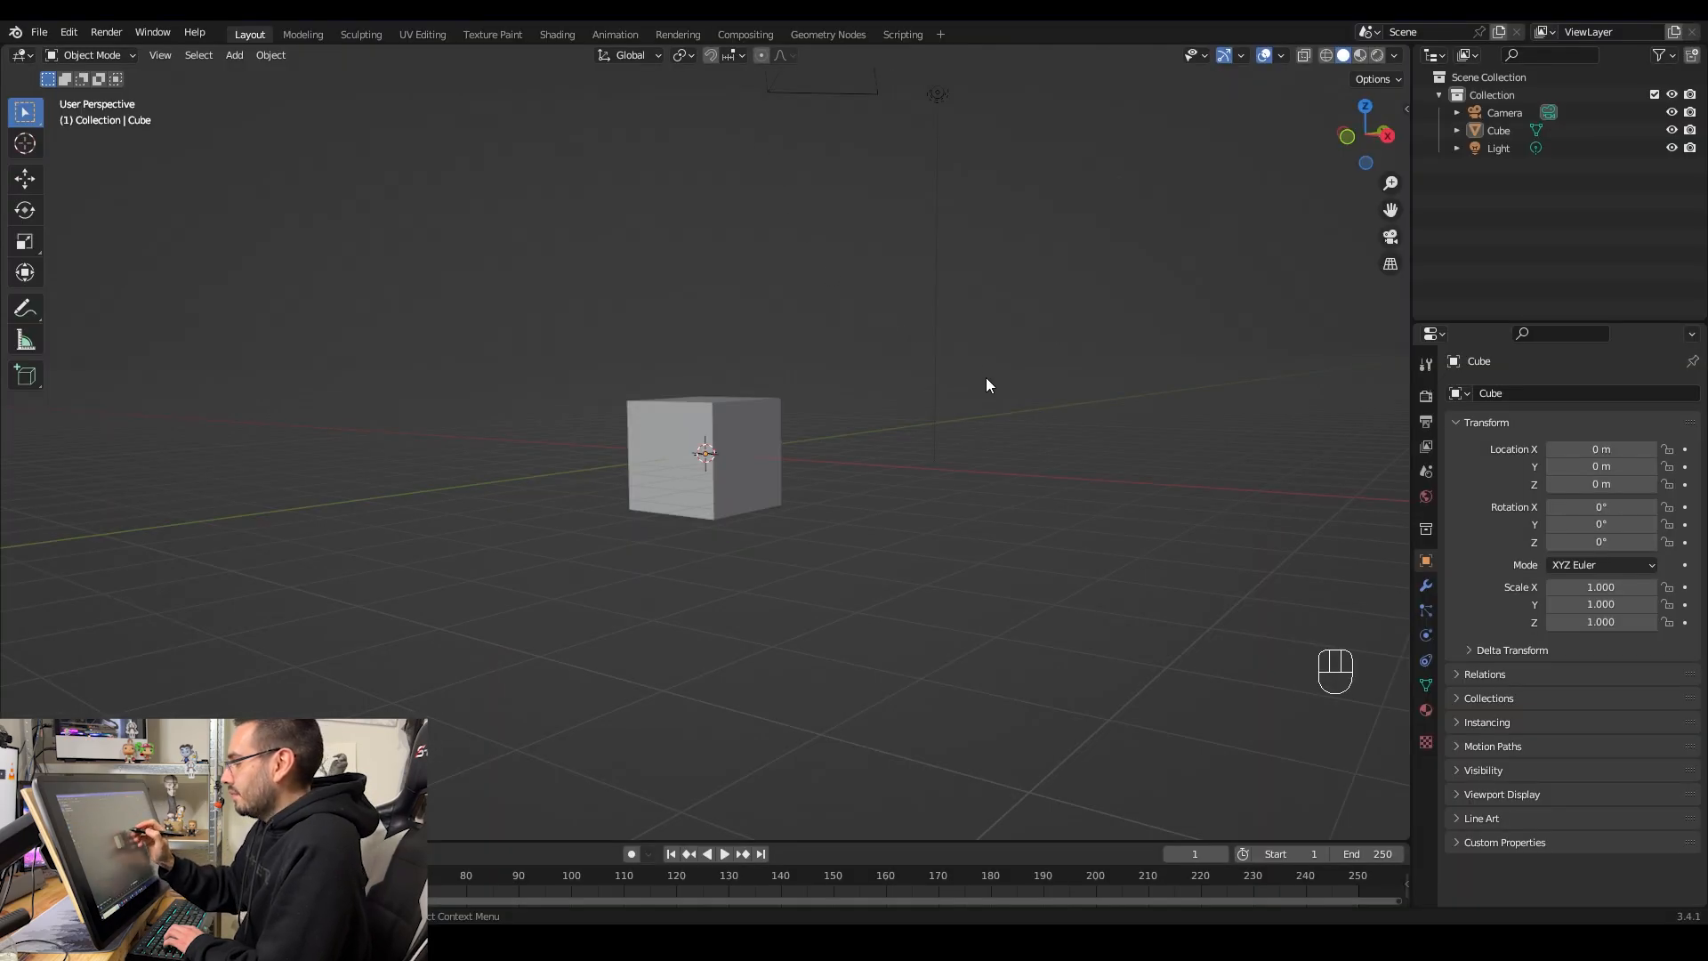
Delete the default cube and the light from the scene
{"action": "middle_click_drag", "start_coordinate": [985, 385], "coordinate": [842, 377]}
{"action": "left_click", "coordinate": [738, 405]}
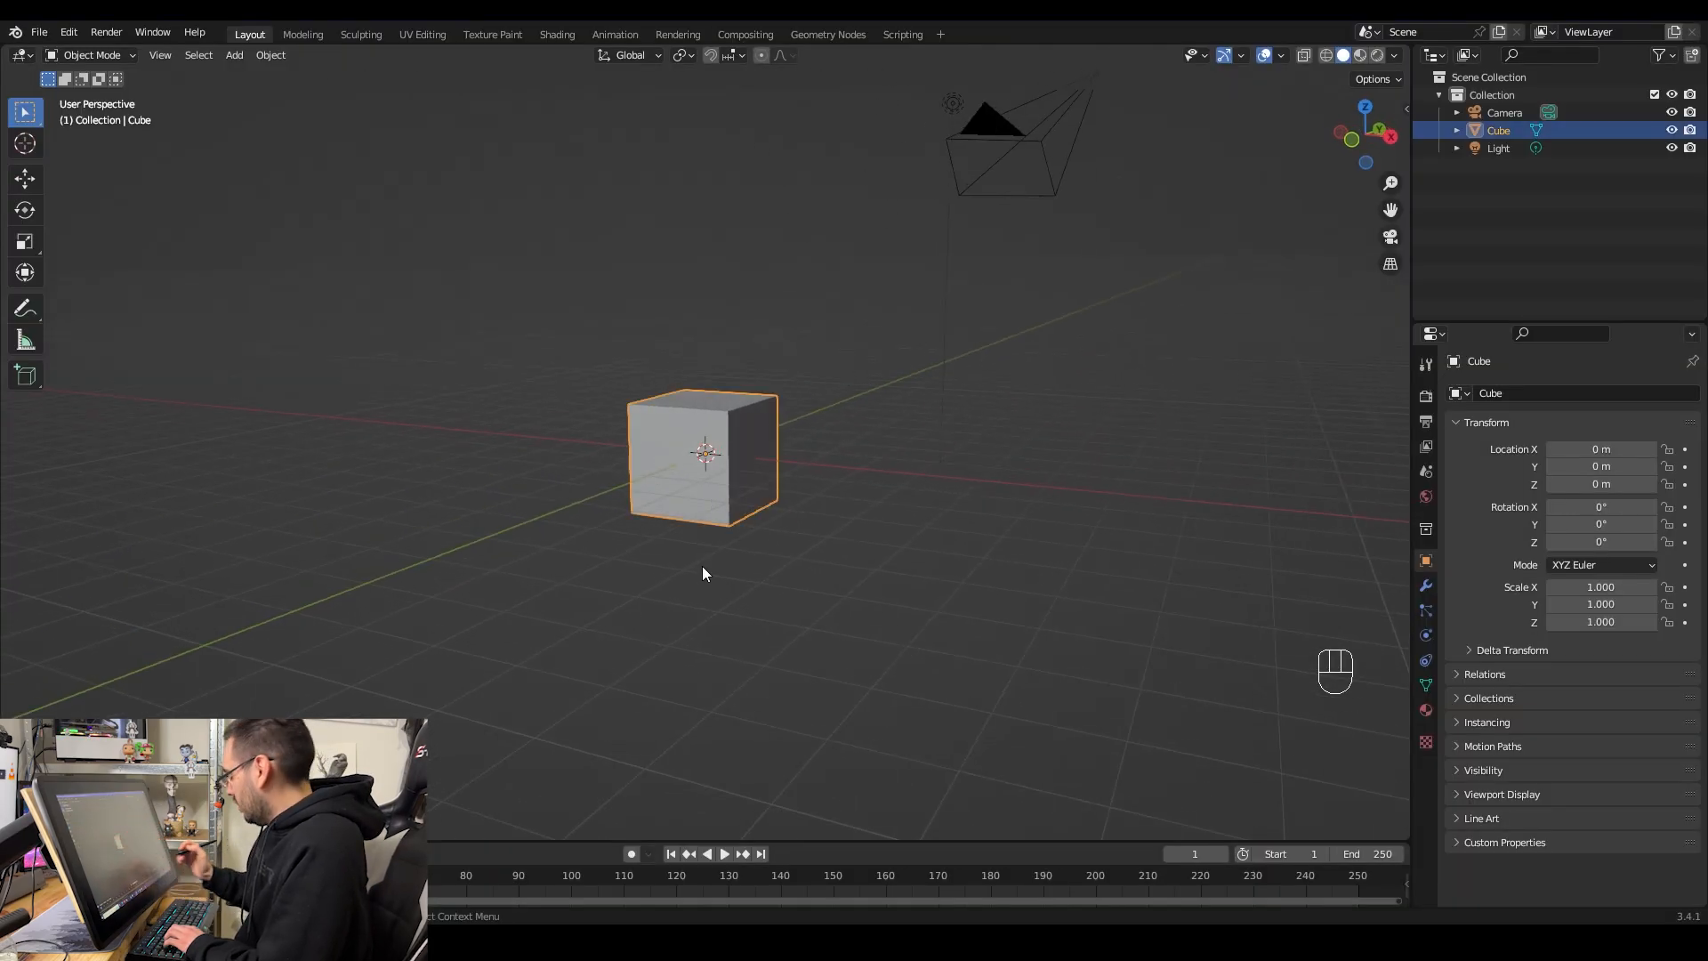
{"action": "key", "text": "Delete"}
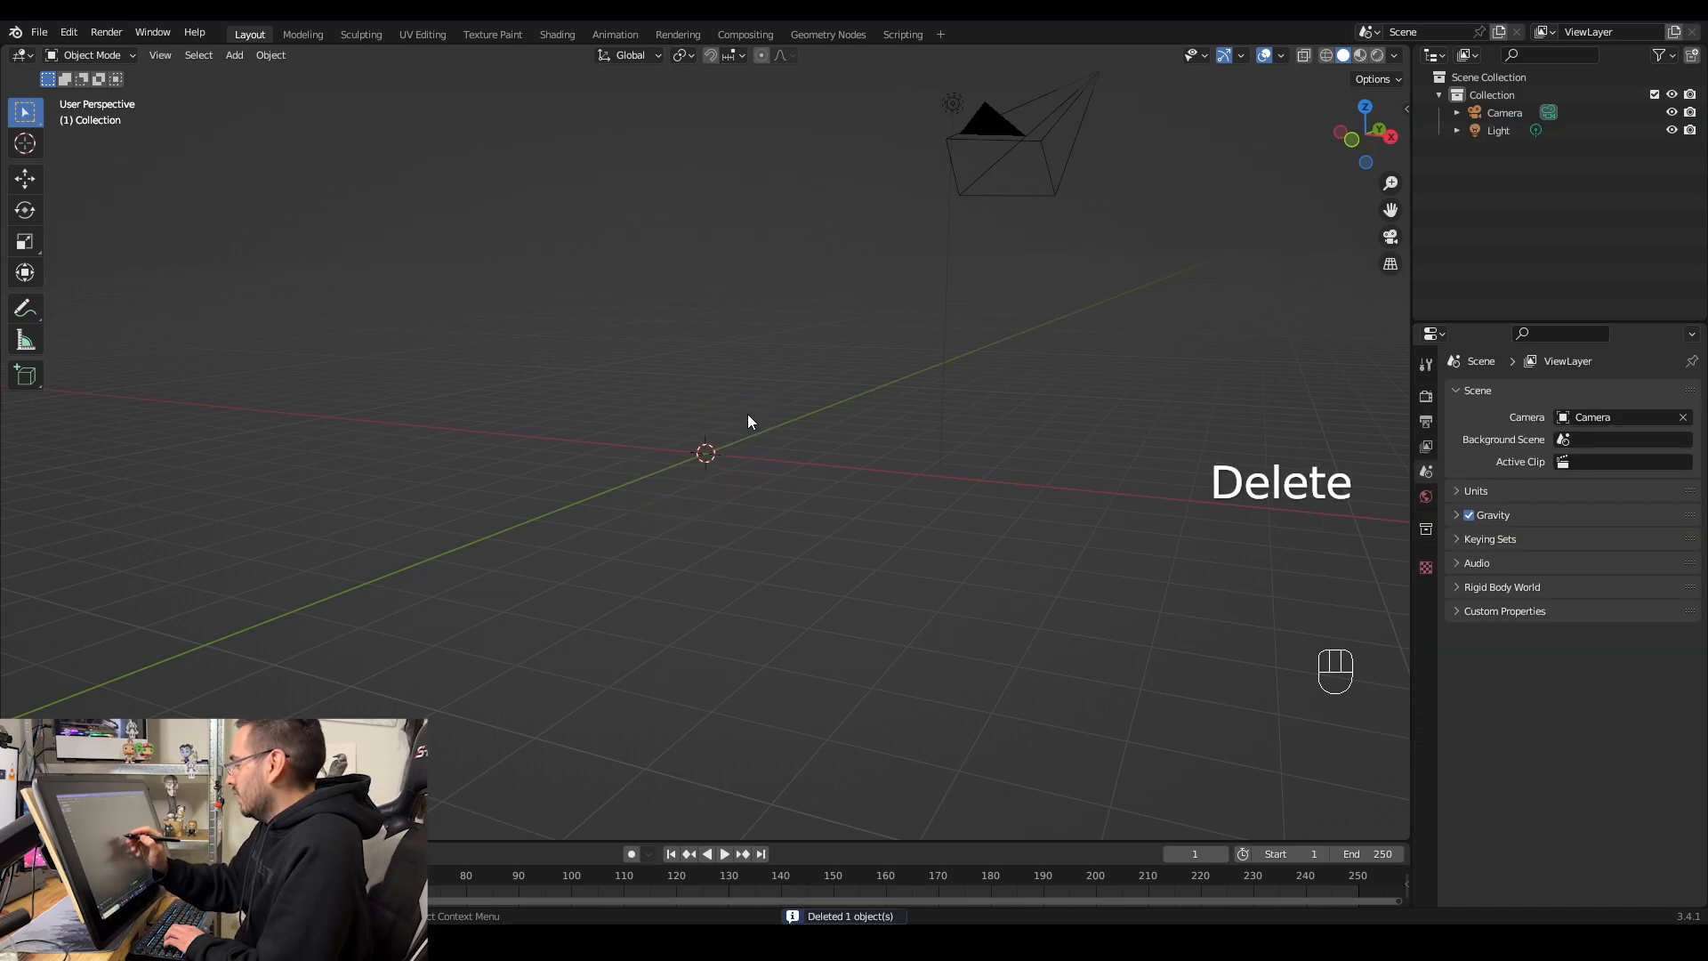
{"action": "middle_click_drag", "start_coordinate": [930, 98], "coordinate": [751, 183]}
{"action": "left_click", "coordinate": [799, 206]}
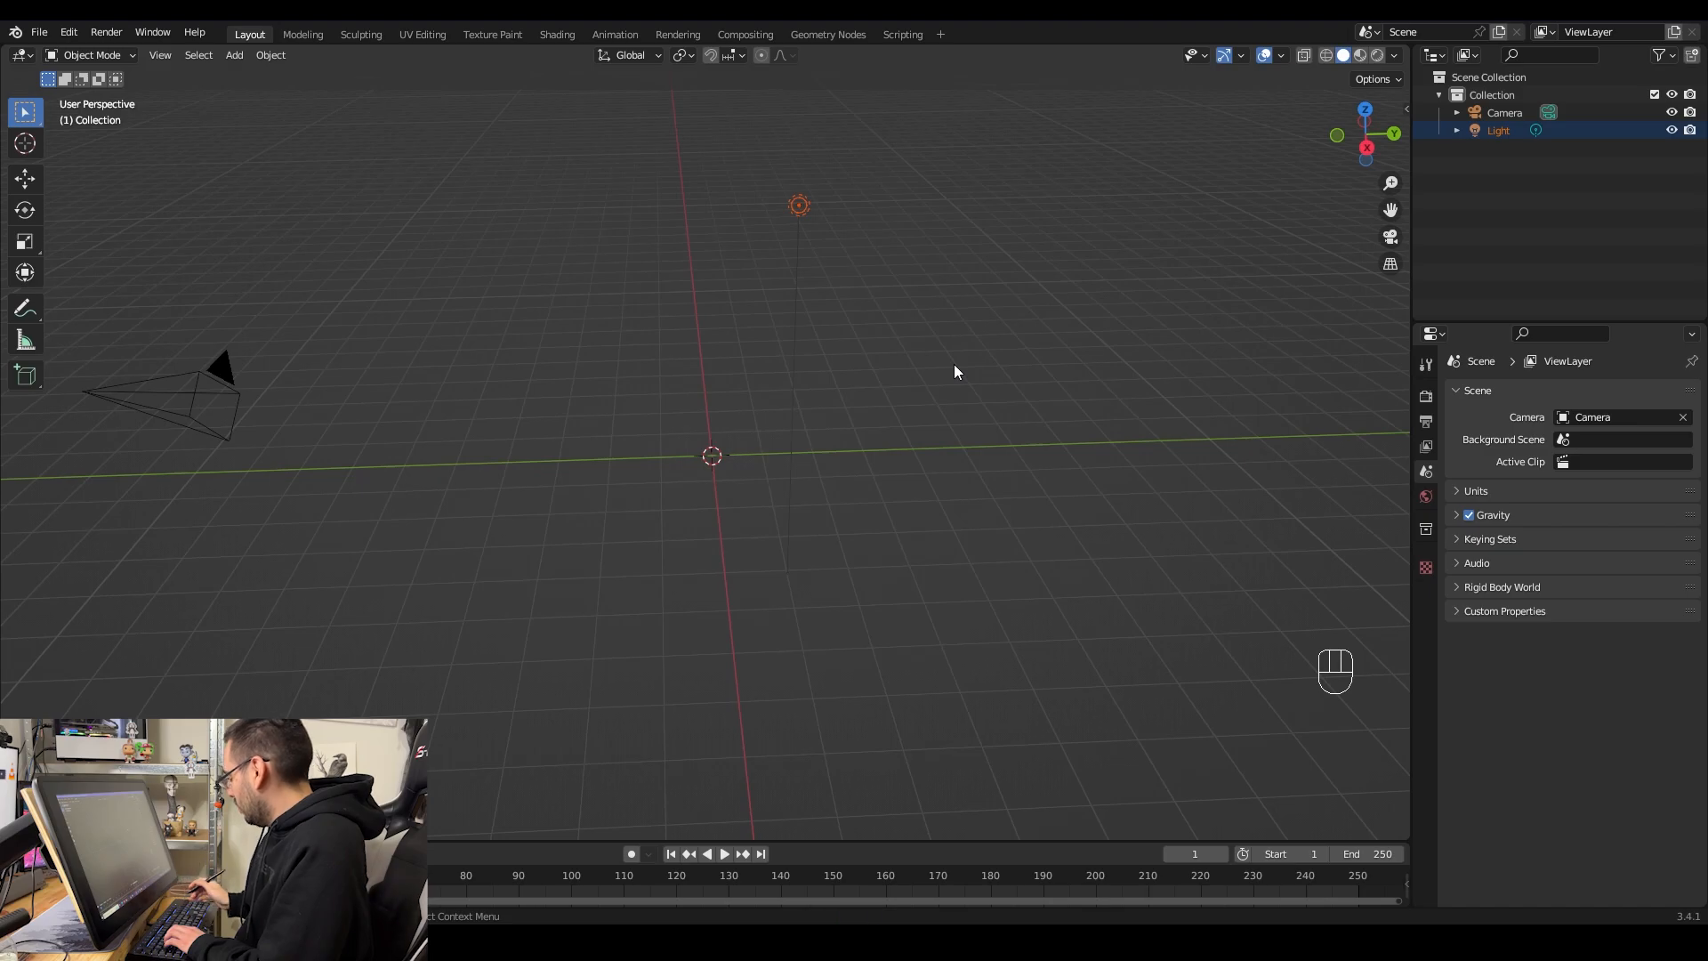
{"action": "key", "text": "Delete"}
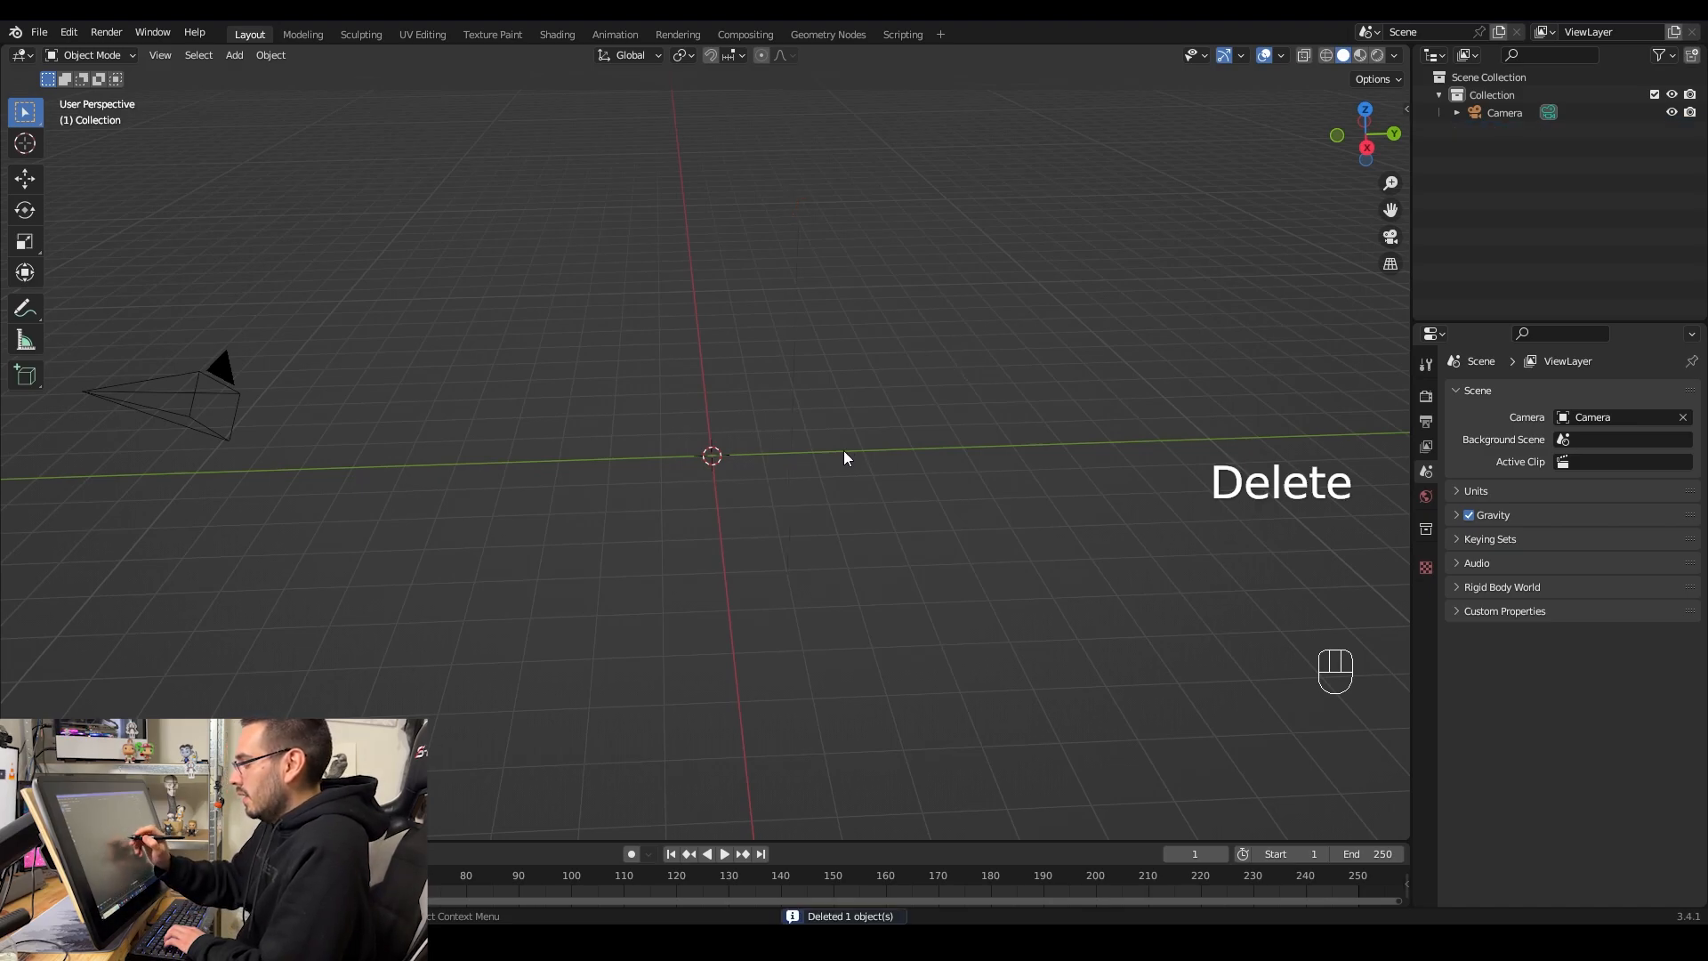
Add a Round Cube mesh at the world origin and set its radius to 1
{"action": "middle_click_drag", "start_coordinate": [856, 381], "coordinate": [903, 355]}
{"action": "mouse_move", "coordinate": [854, 286]}
{"action": "middle_mouse_down"}
{"action": "mouse_move", "coordinate": [856, 360]}
{"action": "mouse_move", "coordinate": [854, 305]}
{"action": "middle_mouse_up"}
{"action": "key", "text": "shift+a"}
{"action": "mouse_move", "coordinate": [857, 112]}
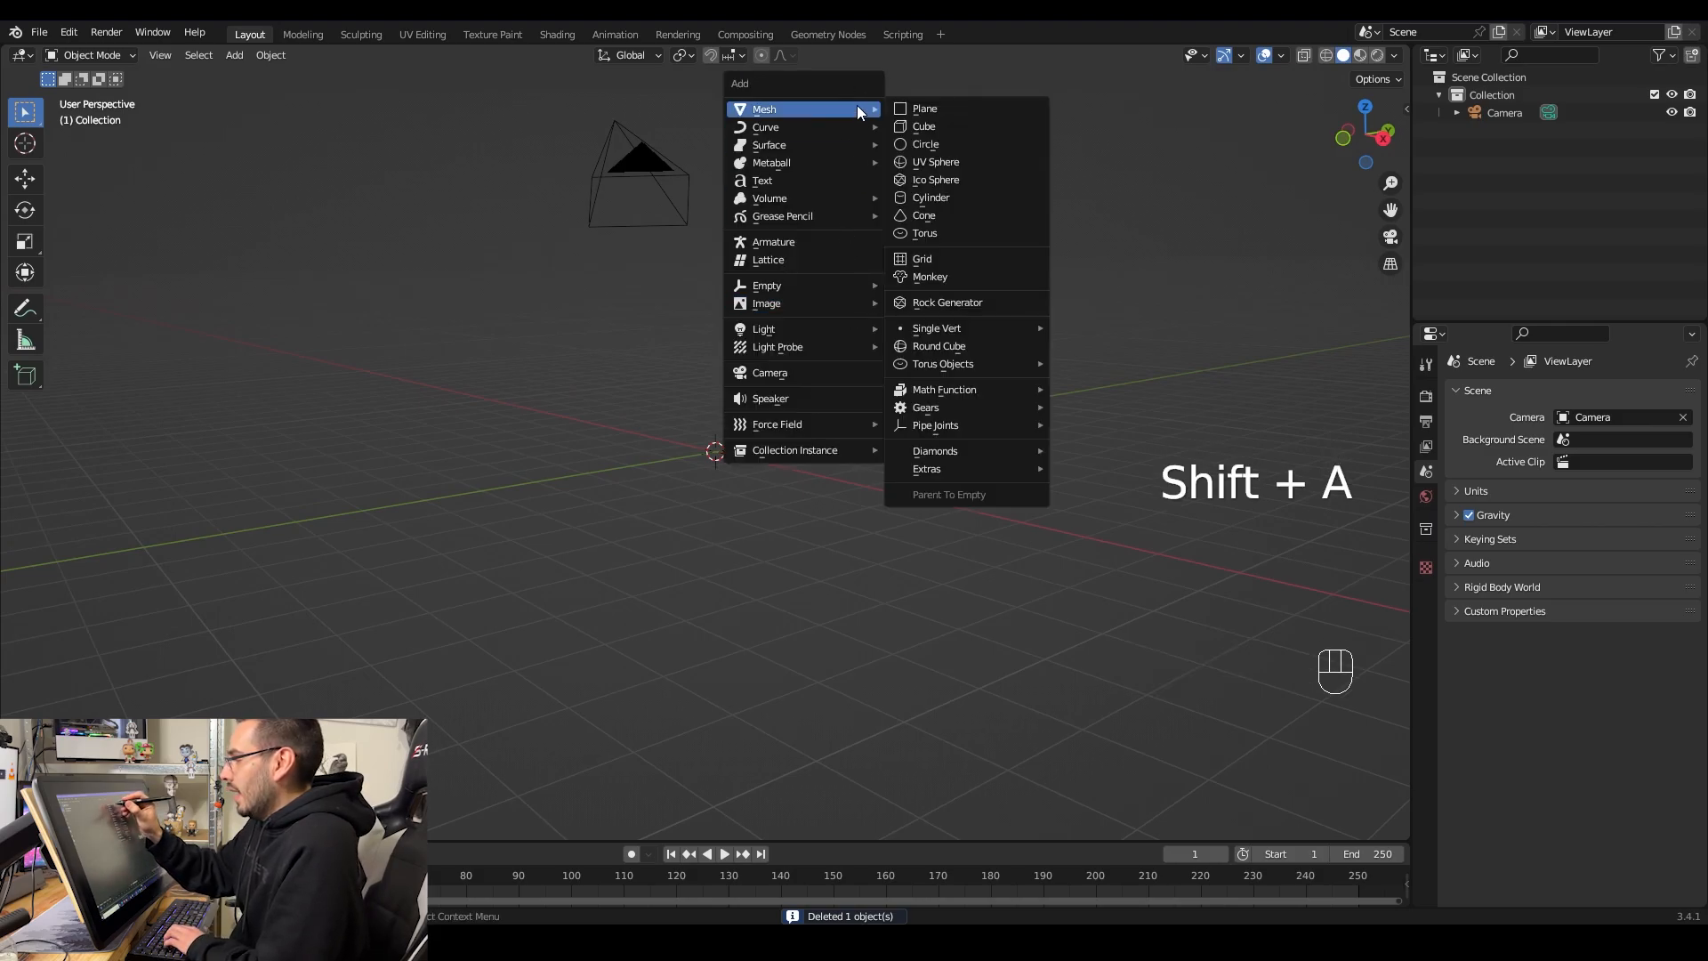
{"action": "left_click", "coordinate": [994, 345]}
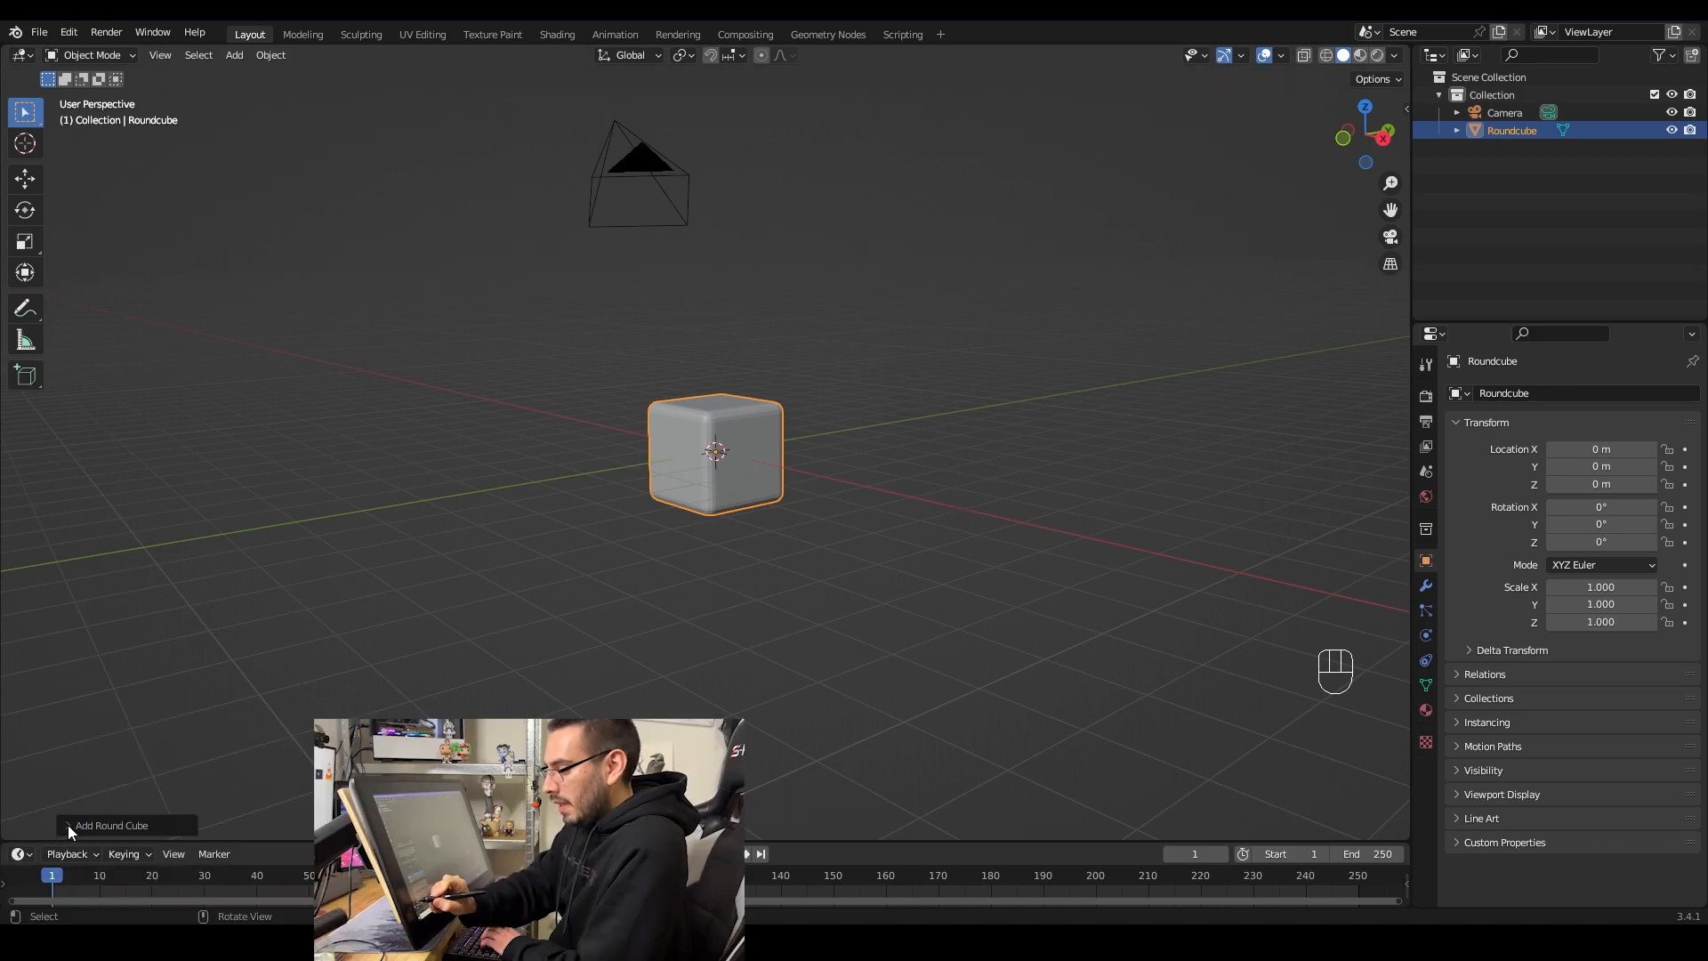
{"action": "left_click", "coordinate": [67, 825]}
{"action": "left_click", "coordinate": [263, 397]}
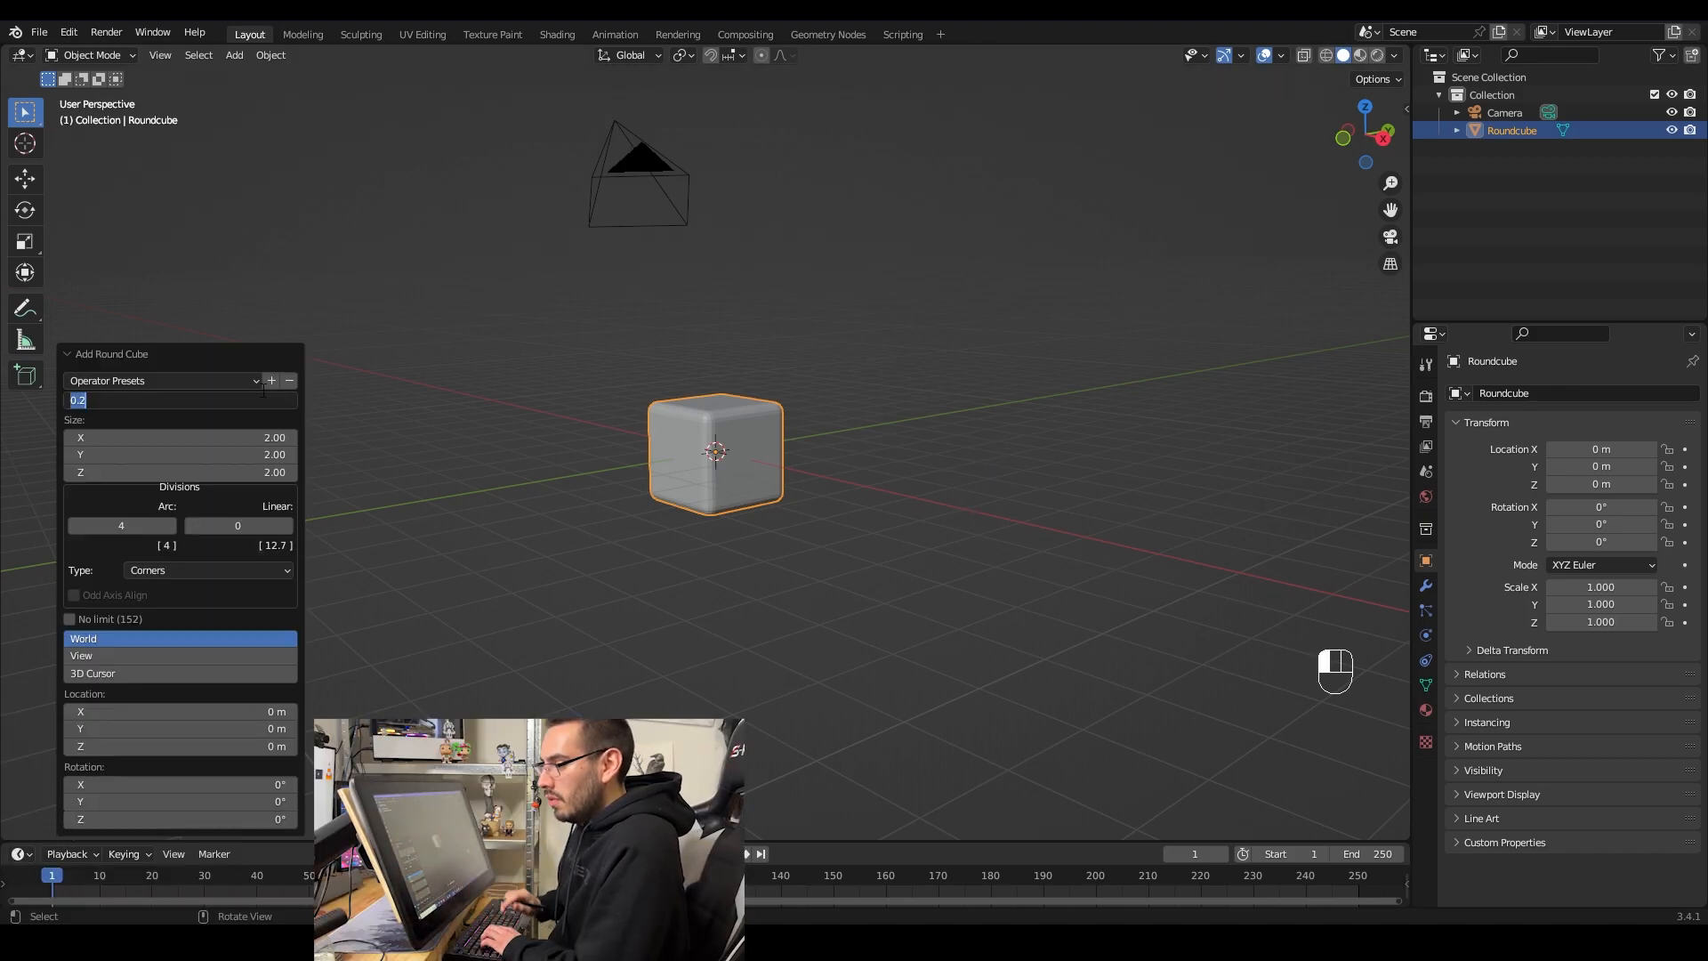
{"action": "type", "text": "1"}
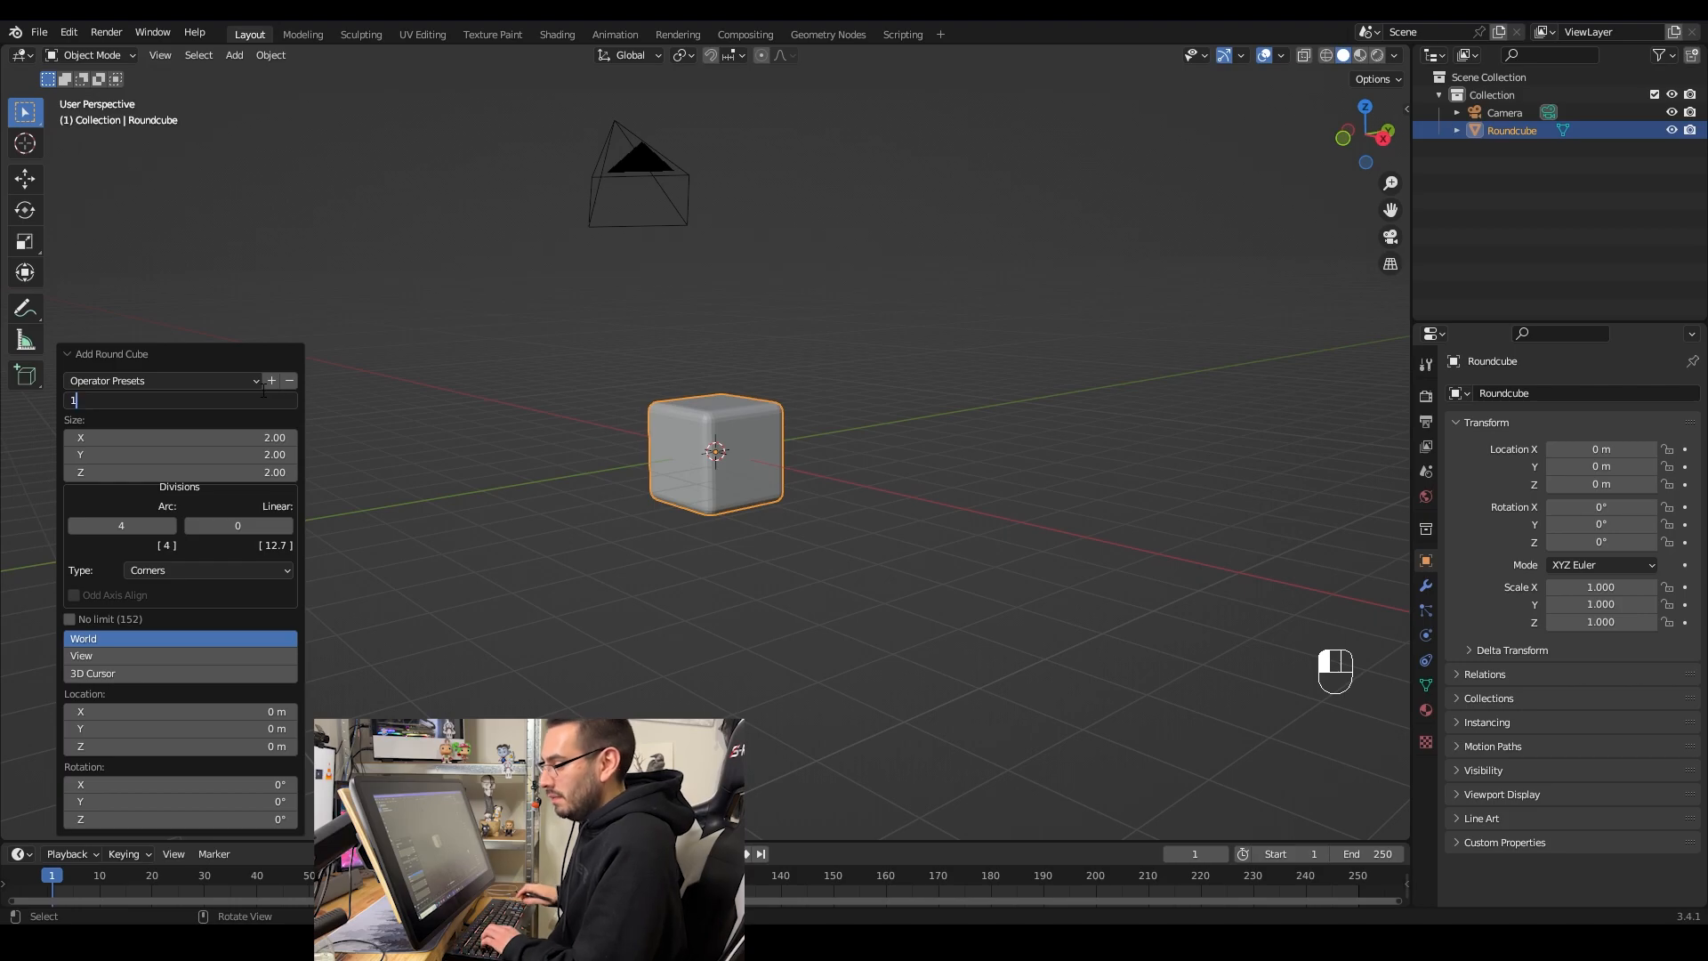
{"action": "key", "text": "Return"}
{"action": "left_click", "coordinate": [890, 453]}
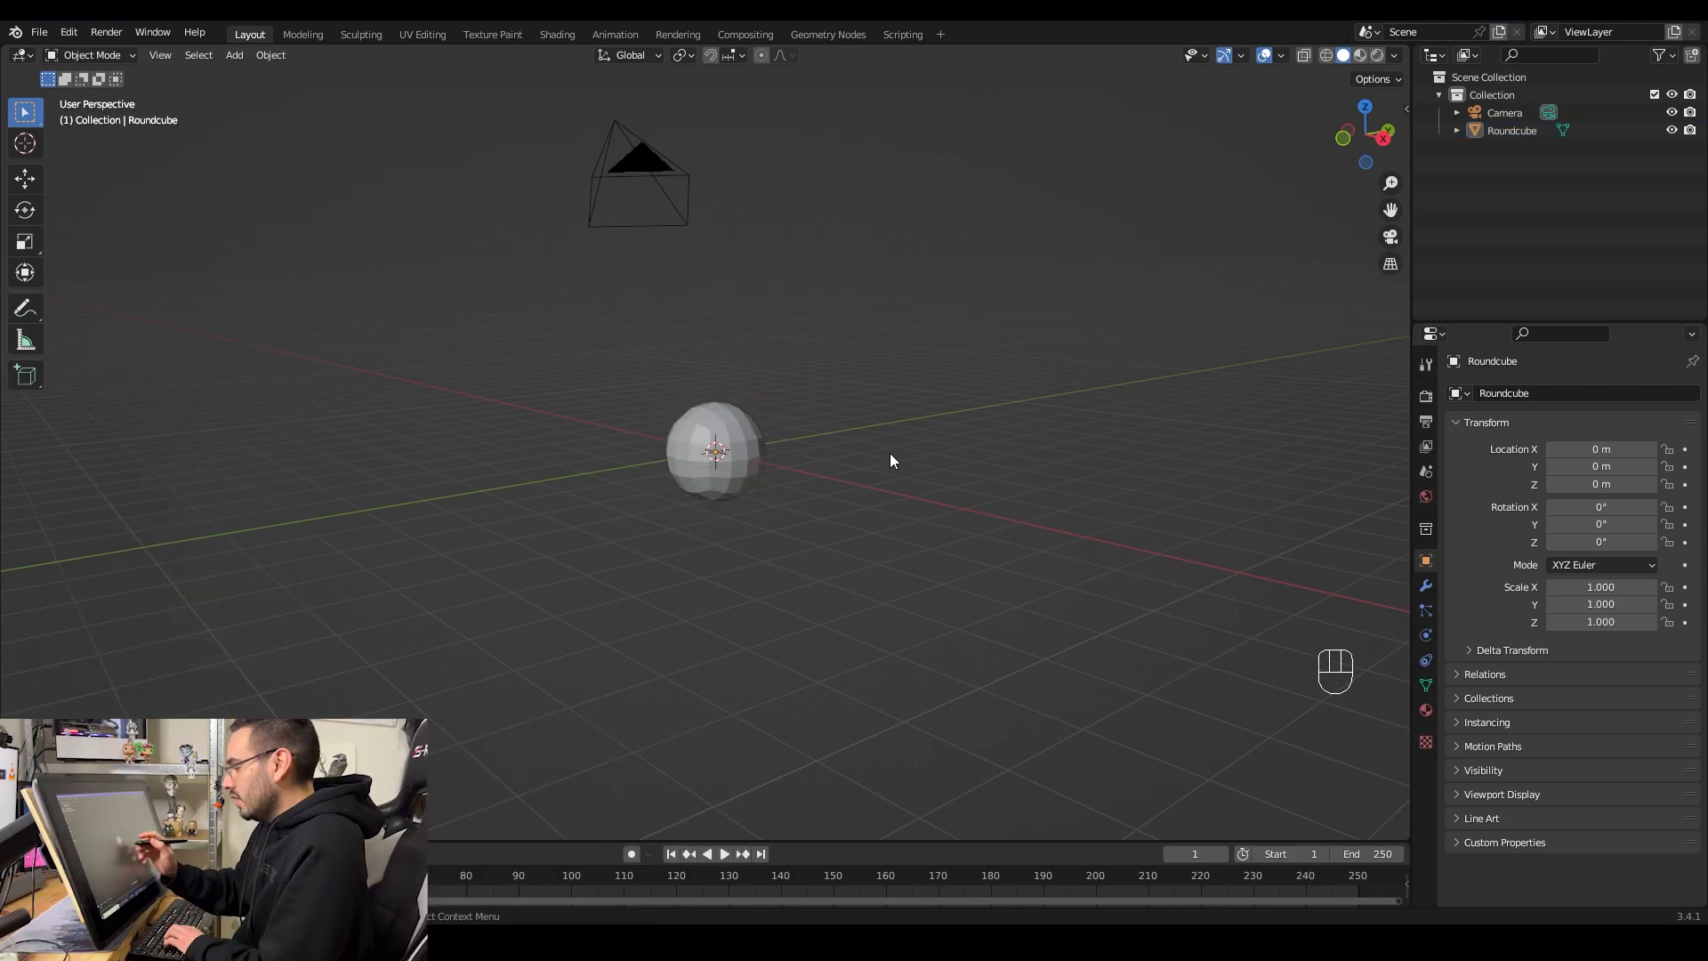
Load front.png from the astronaut folder as a reference image aligned to the front orthographic view
{"action": "middle_click_drag", "start_coordinate": [830, 483], "coordinate": [930, 471]}
{"action": "middle_click_drag", "start_coordinate": [789, 461], "coordinate": [868, 429]}
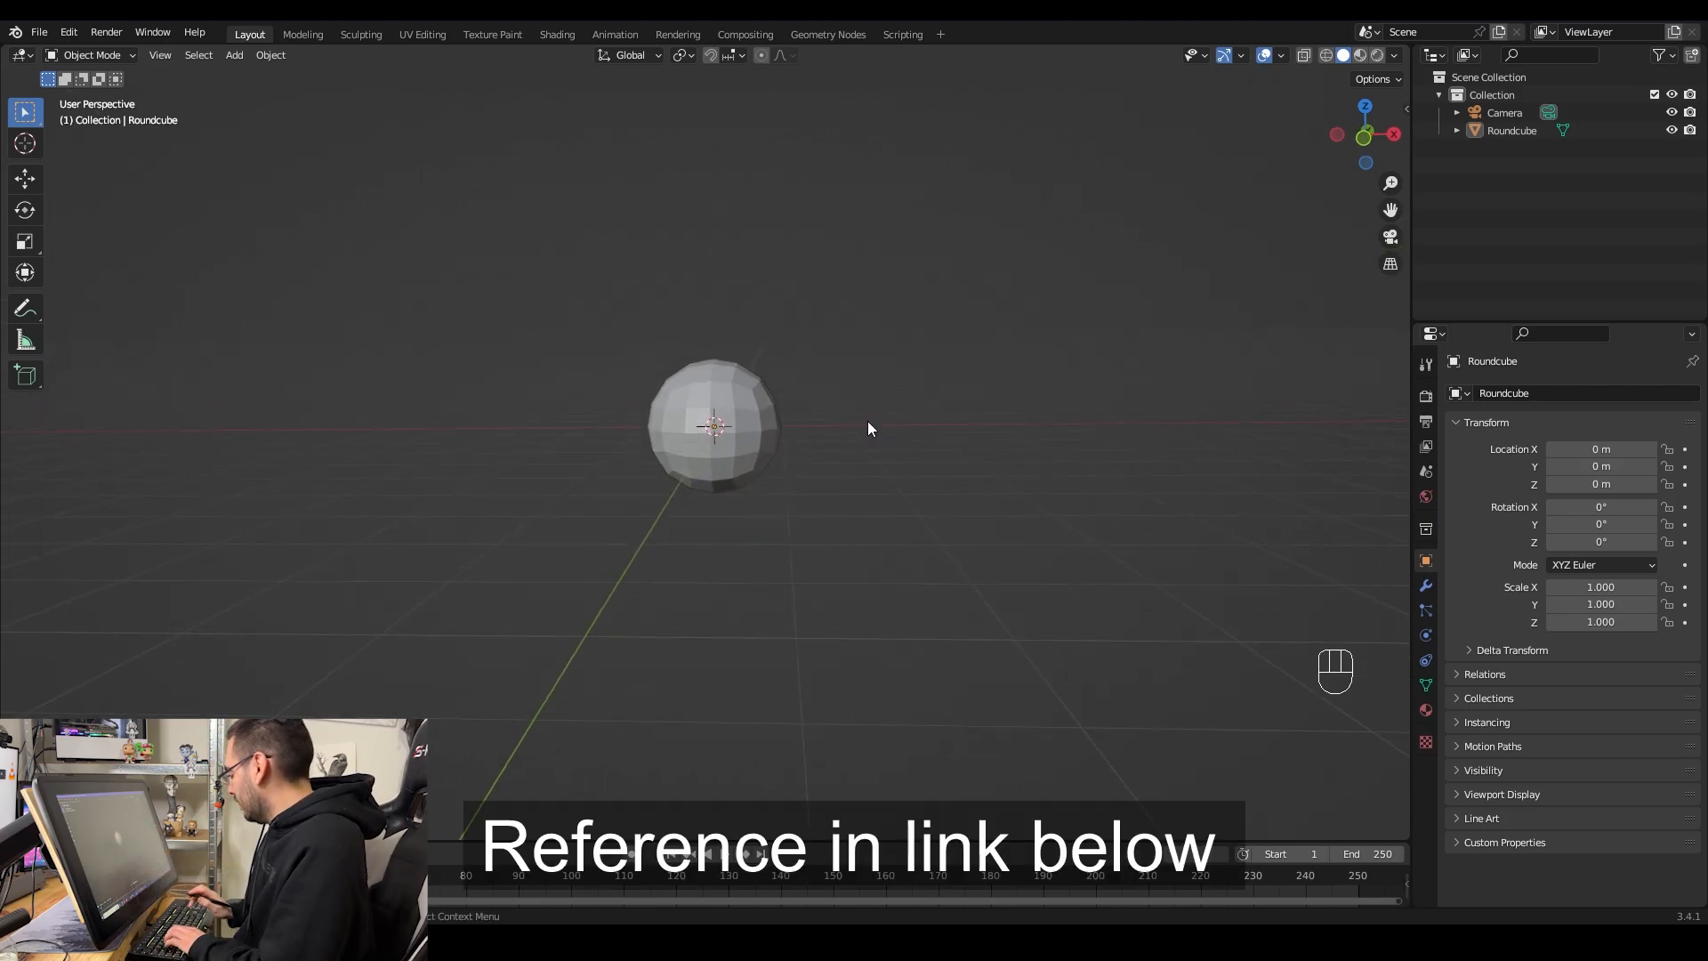
{"action": "key", "text": "KP_1"}
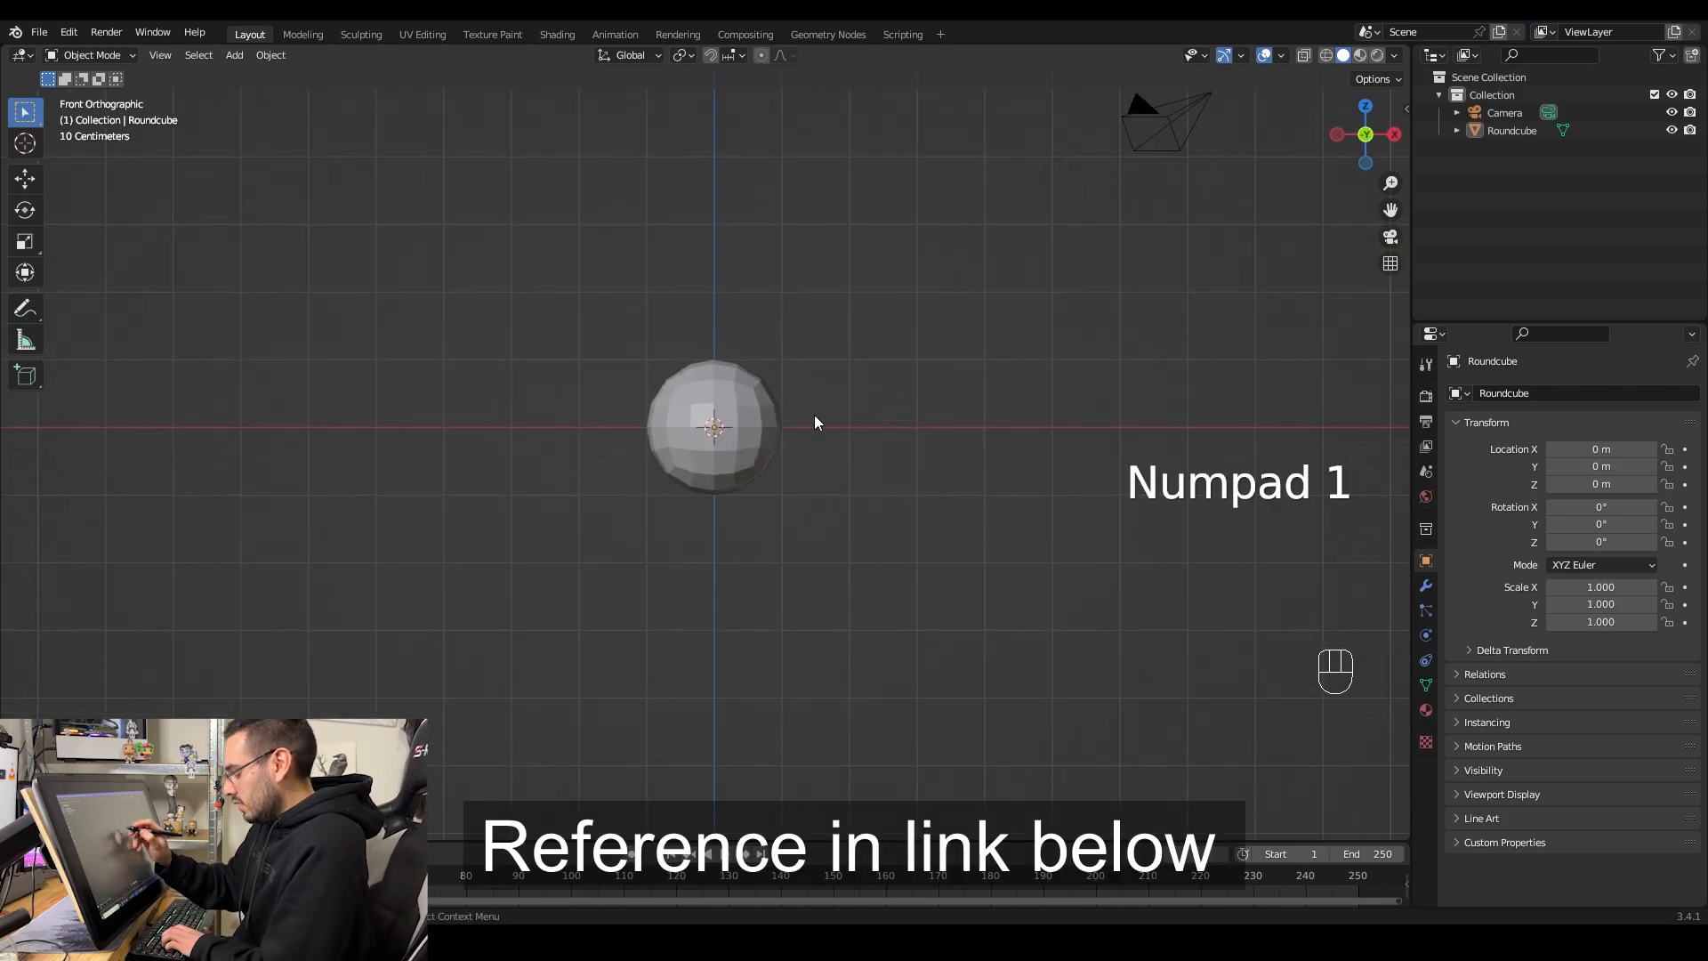
{"action": "key", "text": "shift+a"}
{"action": "mouse_move", "coordinate": [865, 358]}
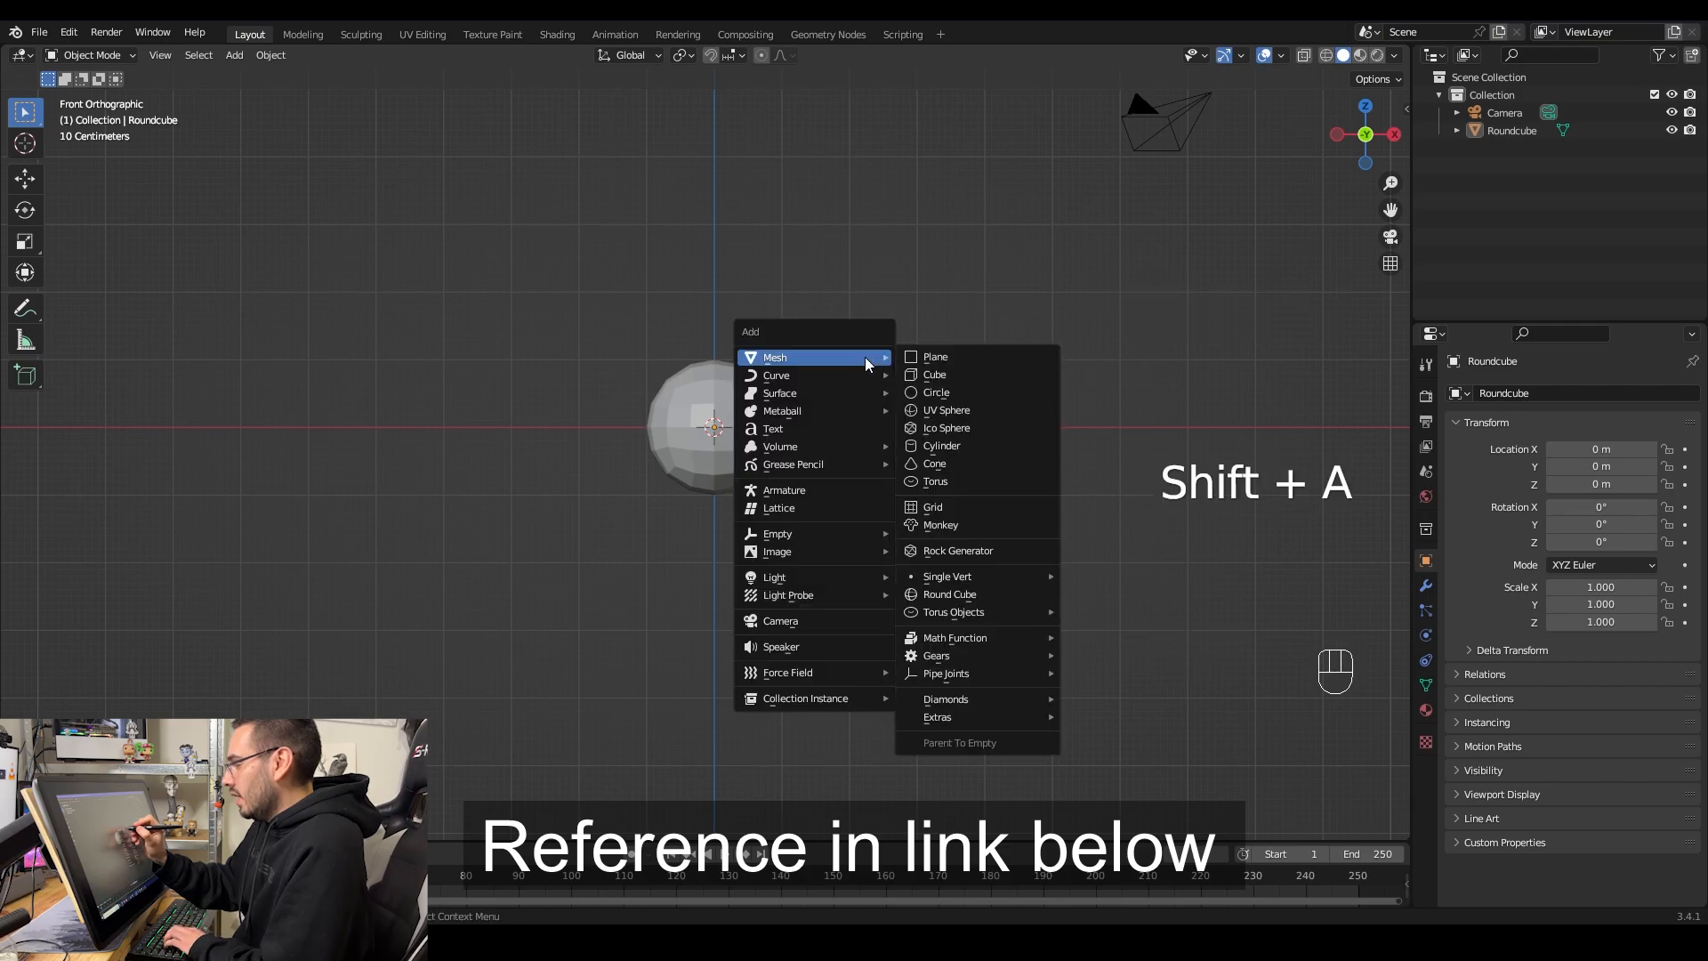
{"action": "mouse_move", "coordinate": [881, 551]}
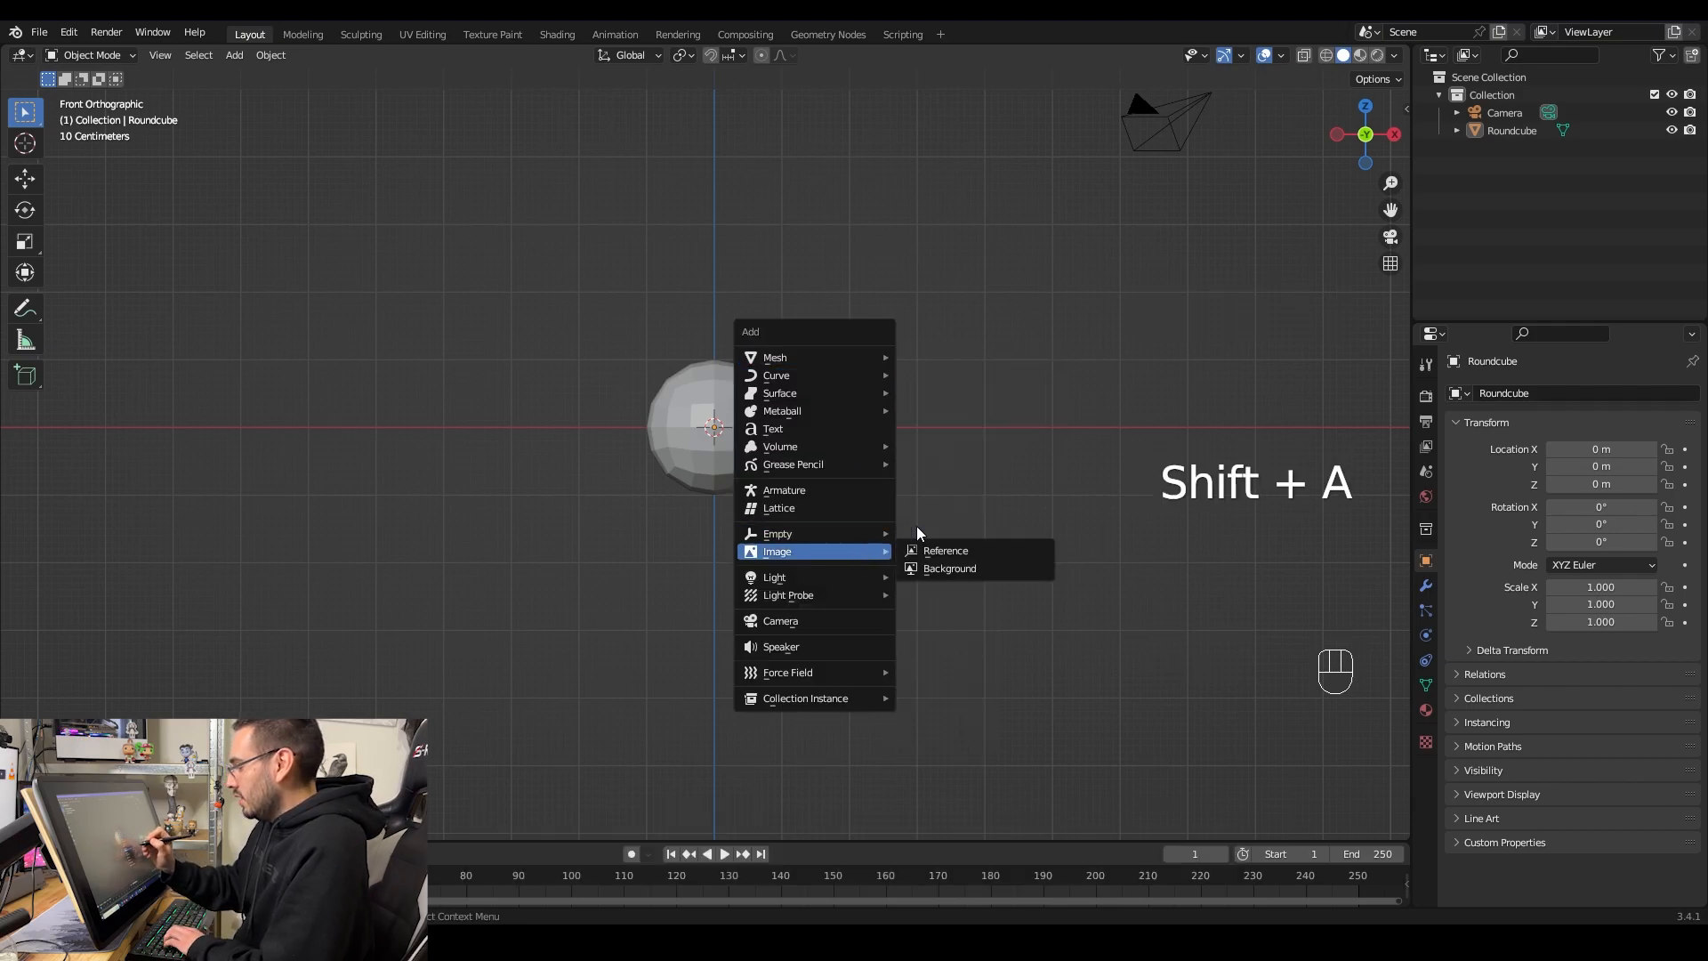
{"action": "left_click", "coordinate": [982, 550]}
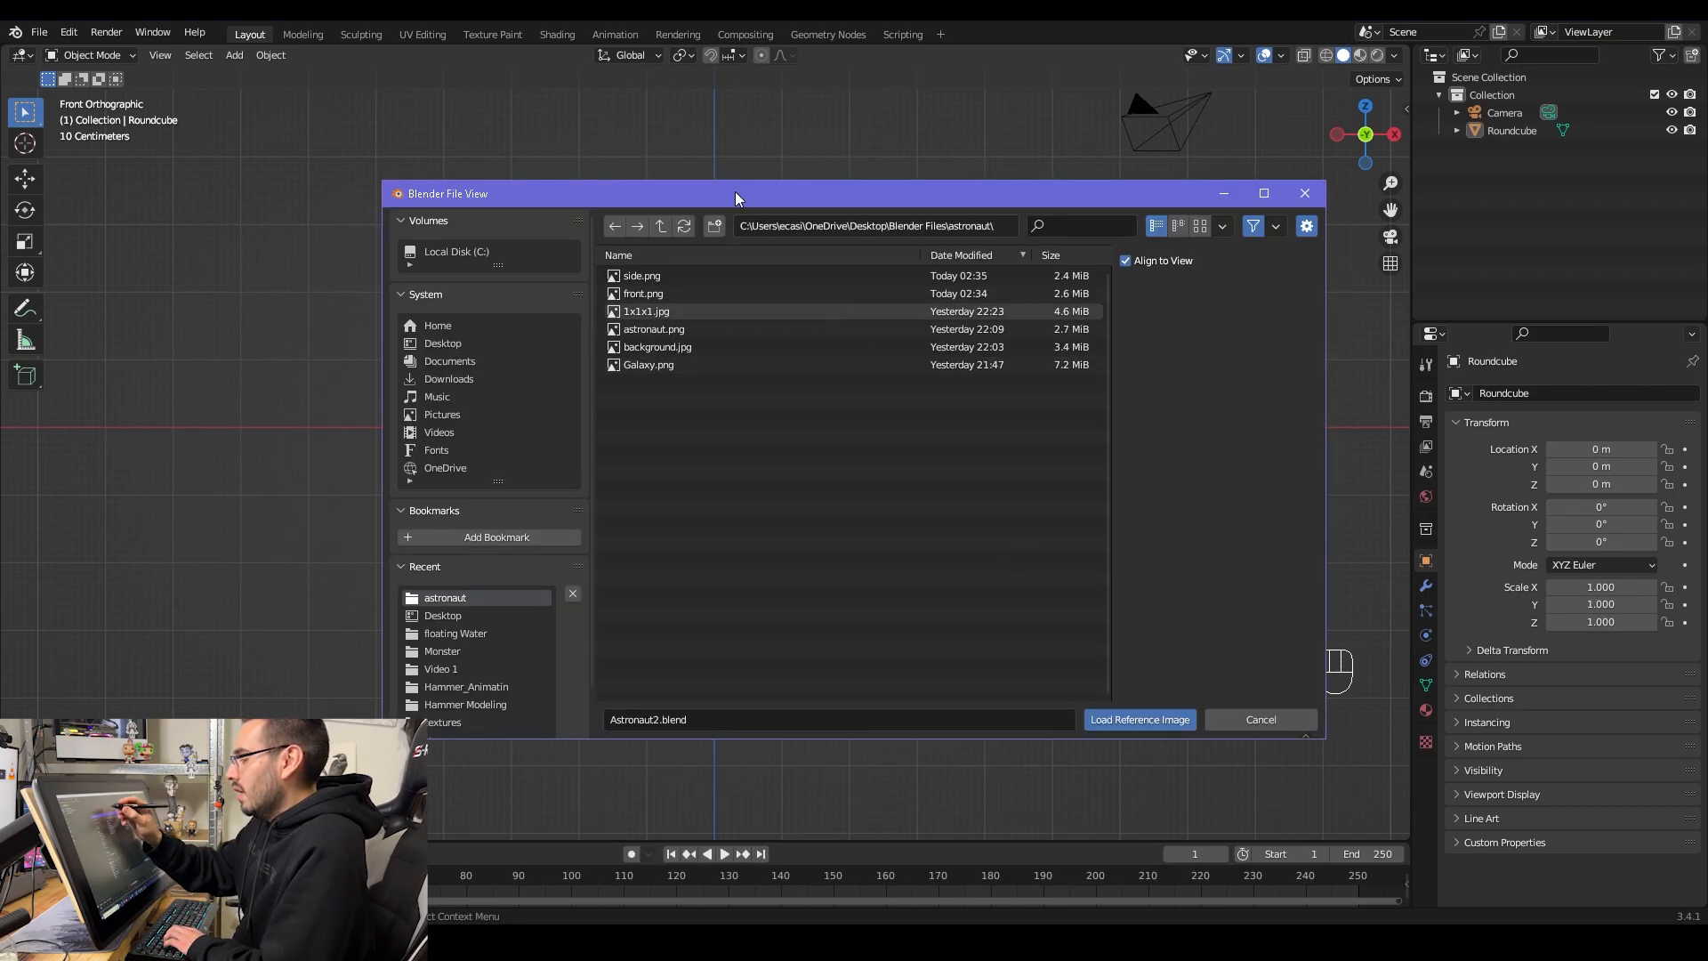
{"action": "left_click", "coordinate": [669, 295]}
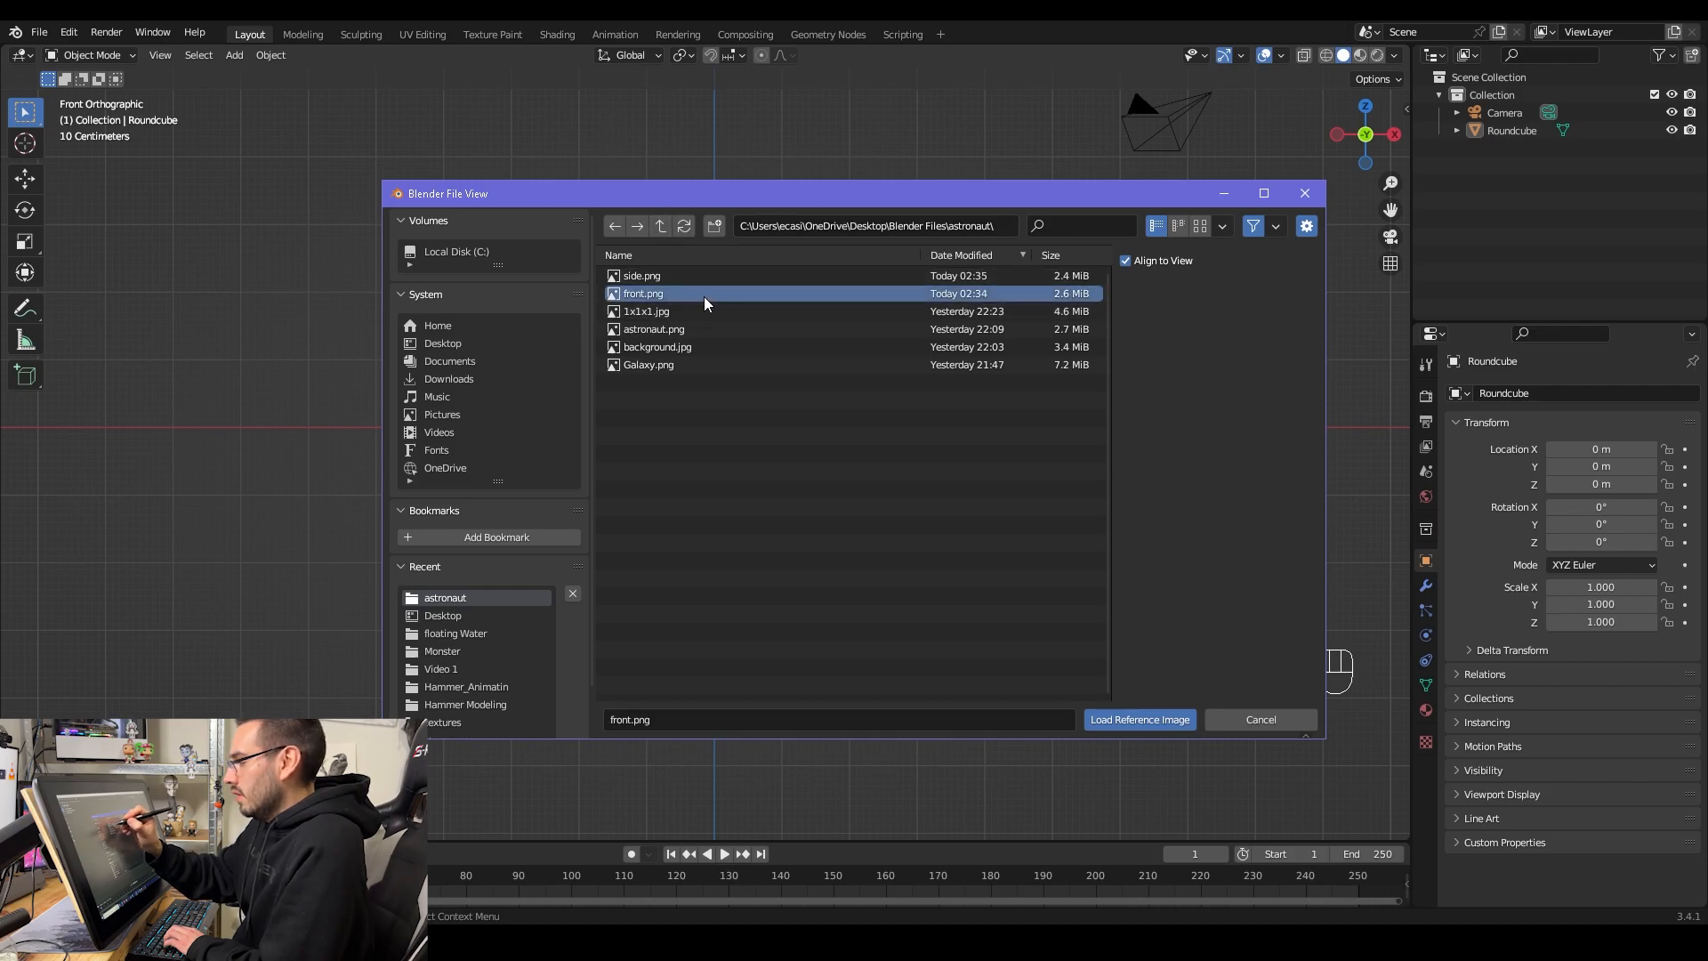
{"action": "double_click", "coordinate": [702, 296]}
{"action": "key", "text": "g"}
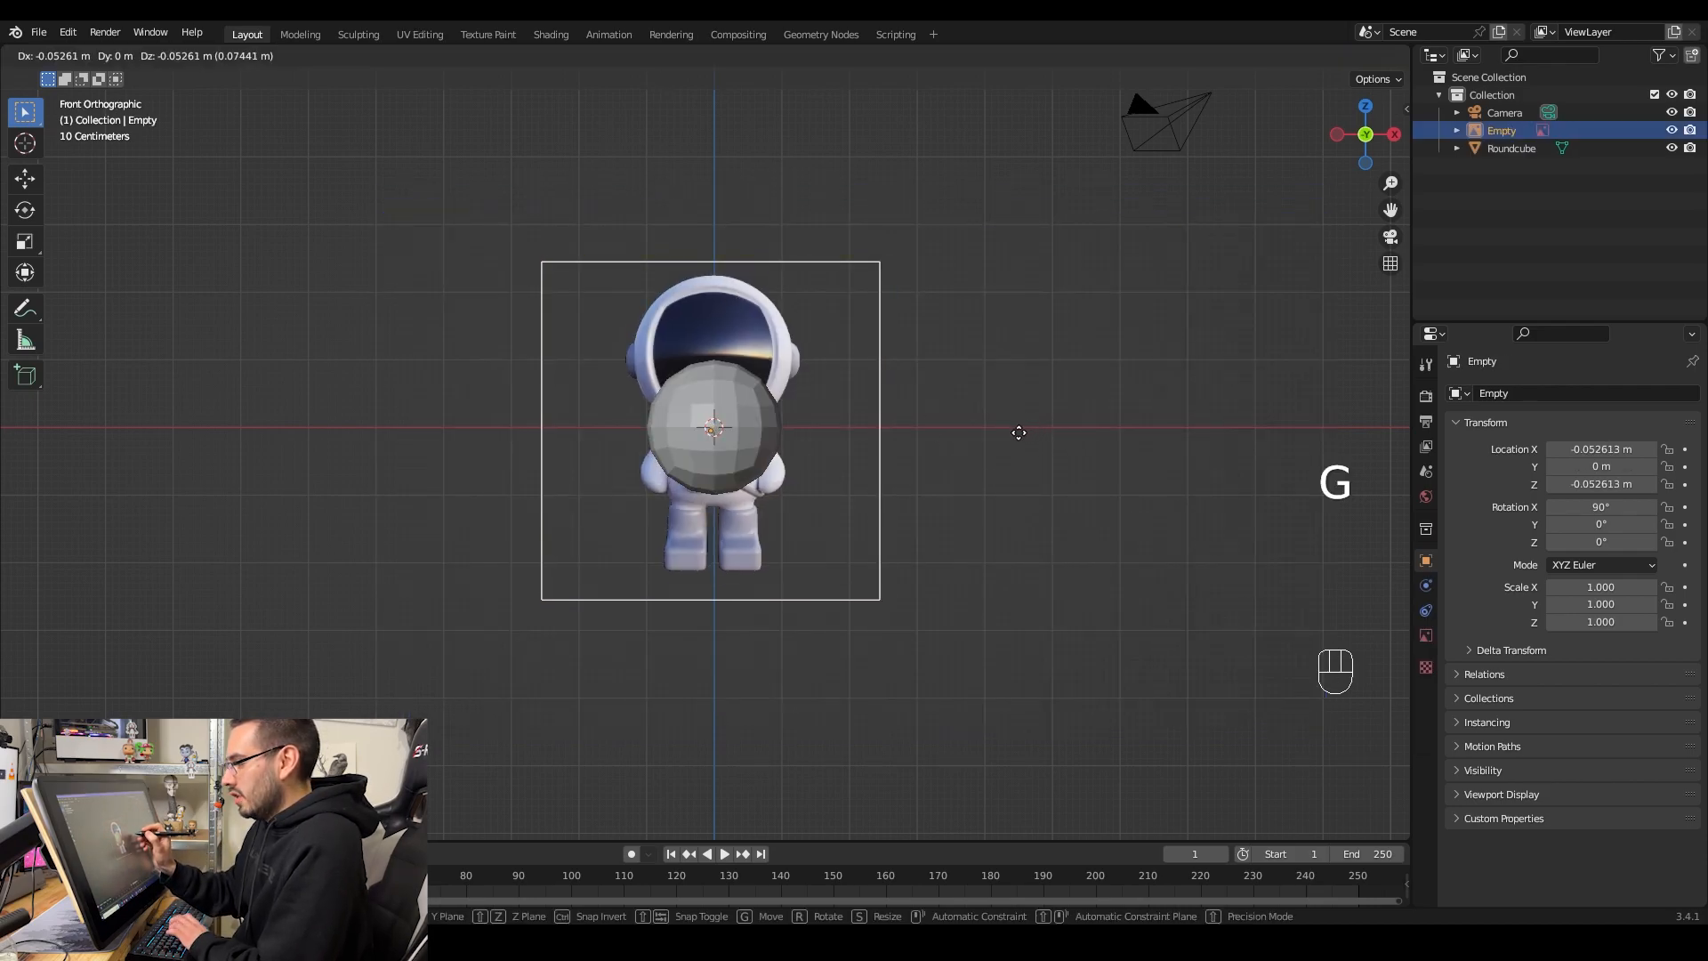
{"action": "left_click", "coordinate": [1032, 438]}
{"action": "key", "text": "ctrl+z"}
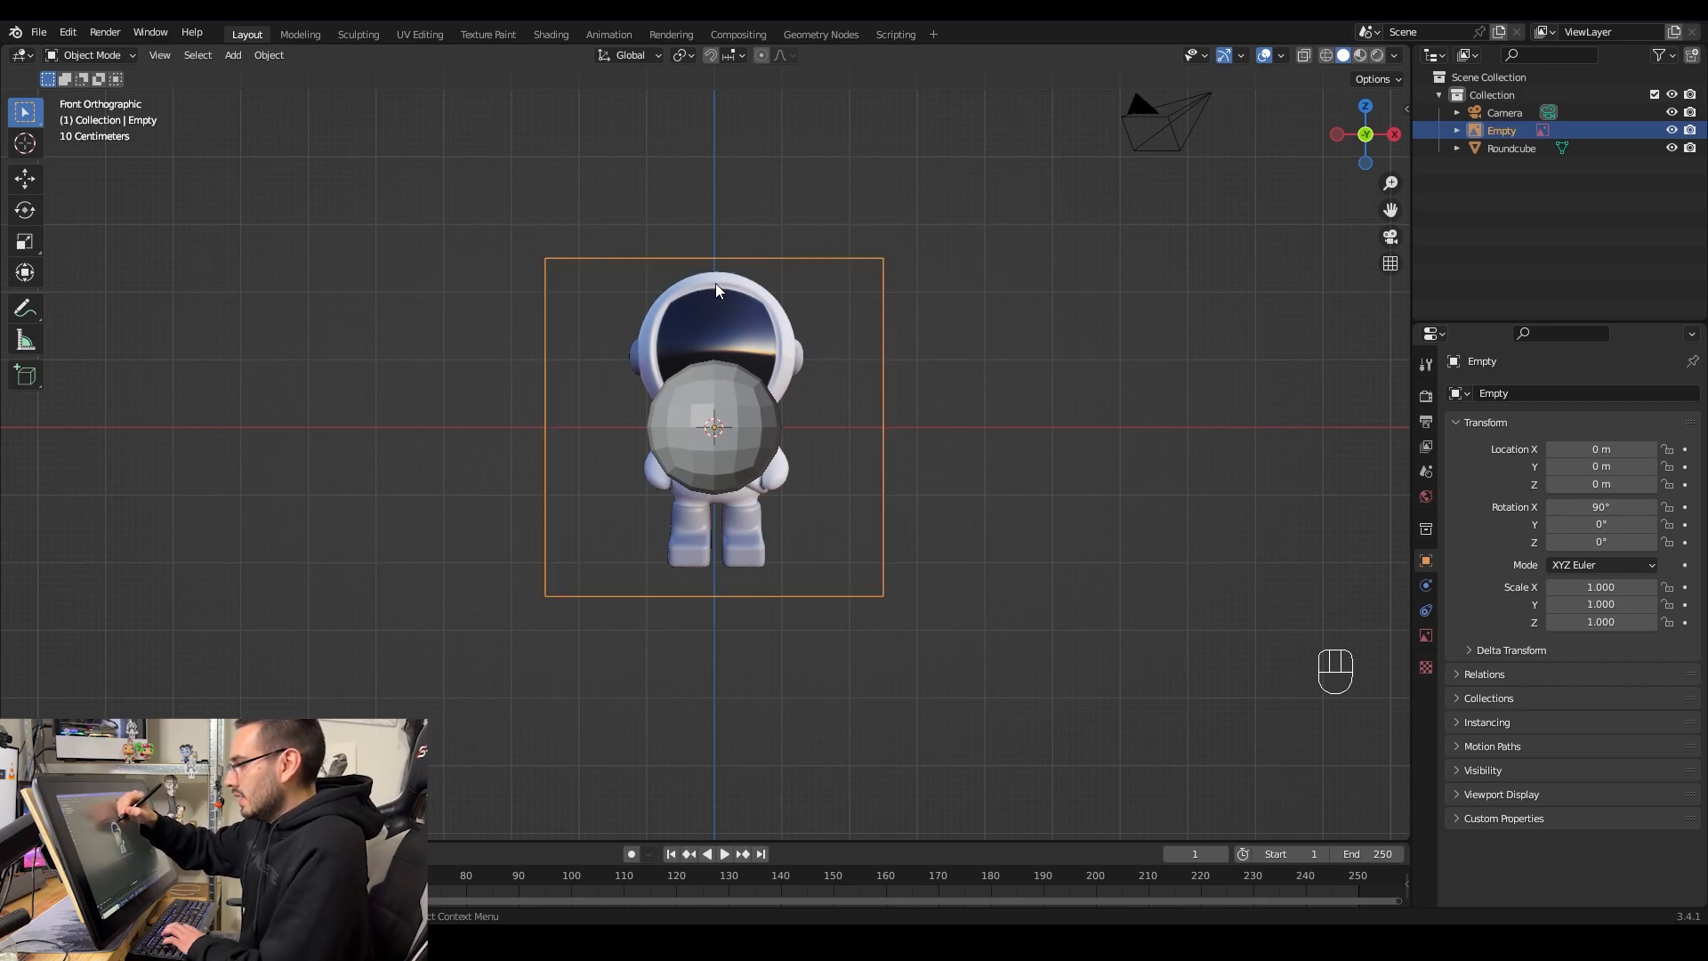
Move the astronaut reference image about 3.7 m along negative X, beside the round cube, and deselect it
{"action": "key", "text": "g"}
{"action": "key", "text": "x"}
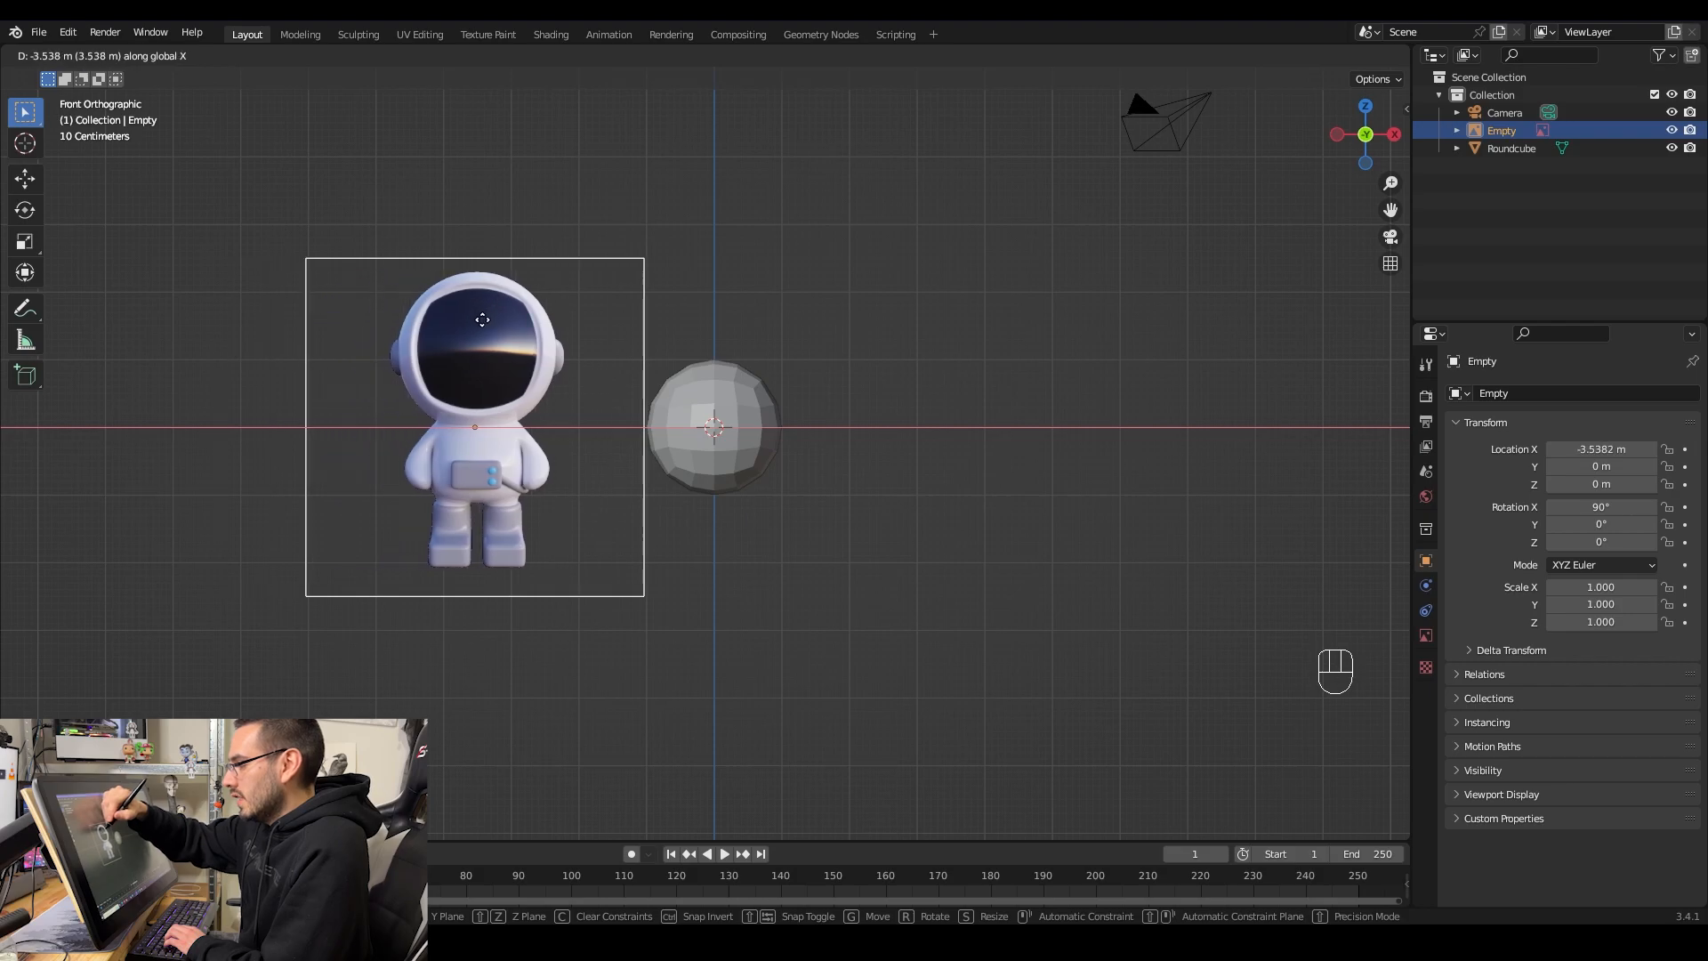
{"action": "left_click", "coordinate": [477, 308]}
{"action": "middle_click_drag", "start_coordinate": [828, 445], "coordinate": [917, 366], "text": "ctrl"}
{"action": "left_click", "coordinate": [881, 218]}
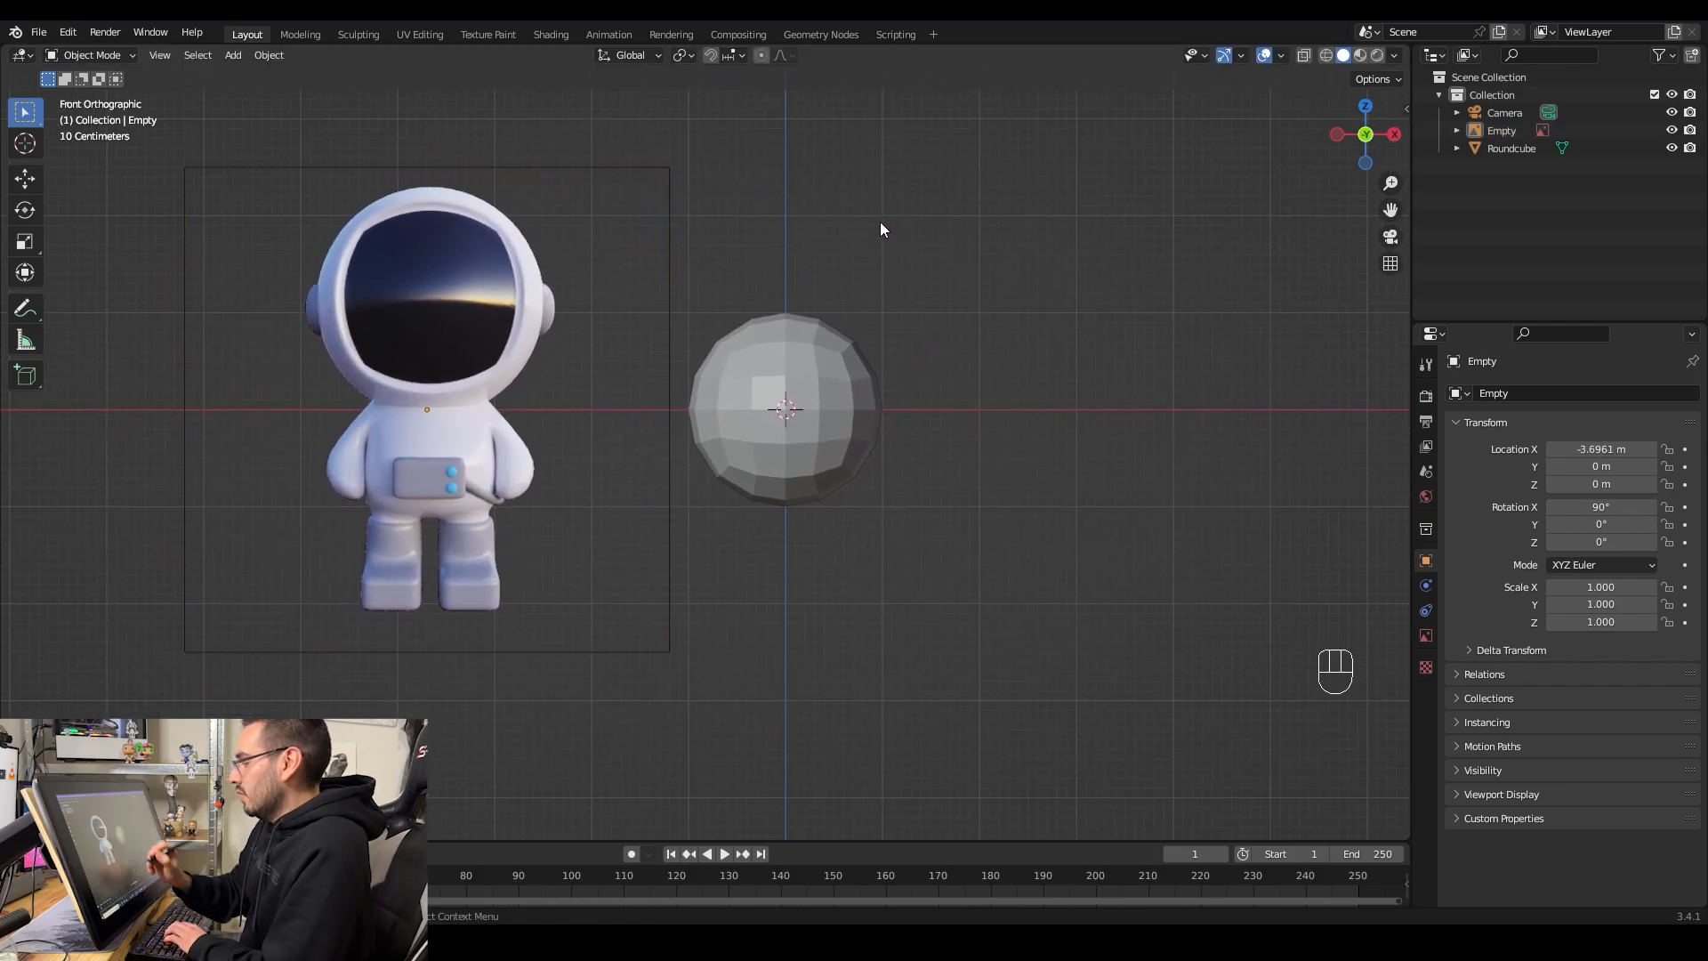
Rename the round cube object to Head
{"action": "left_click", "coordinate": [850, 418]}
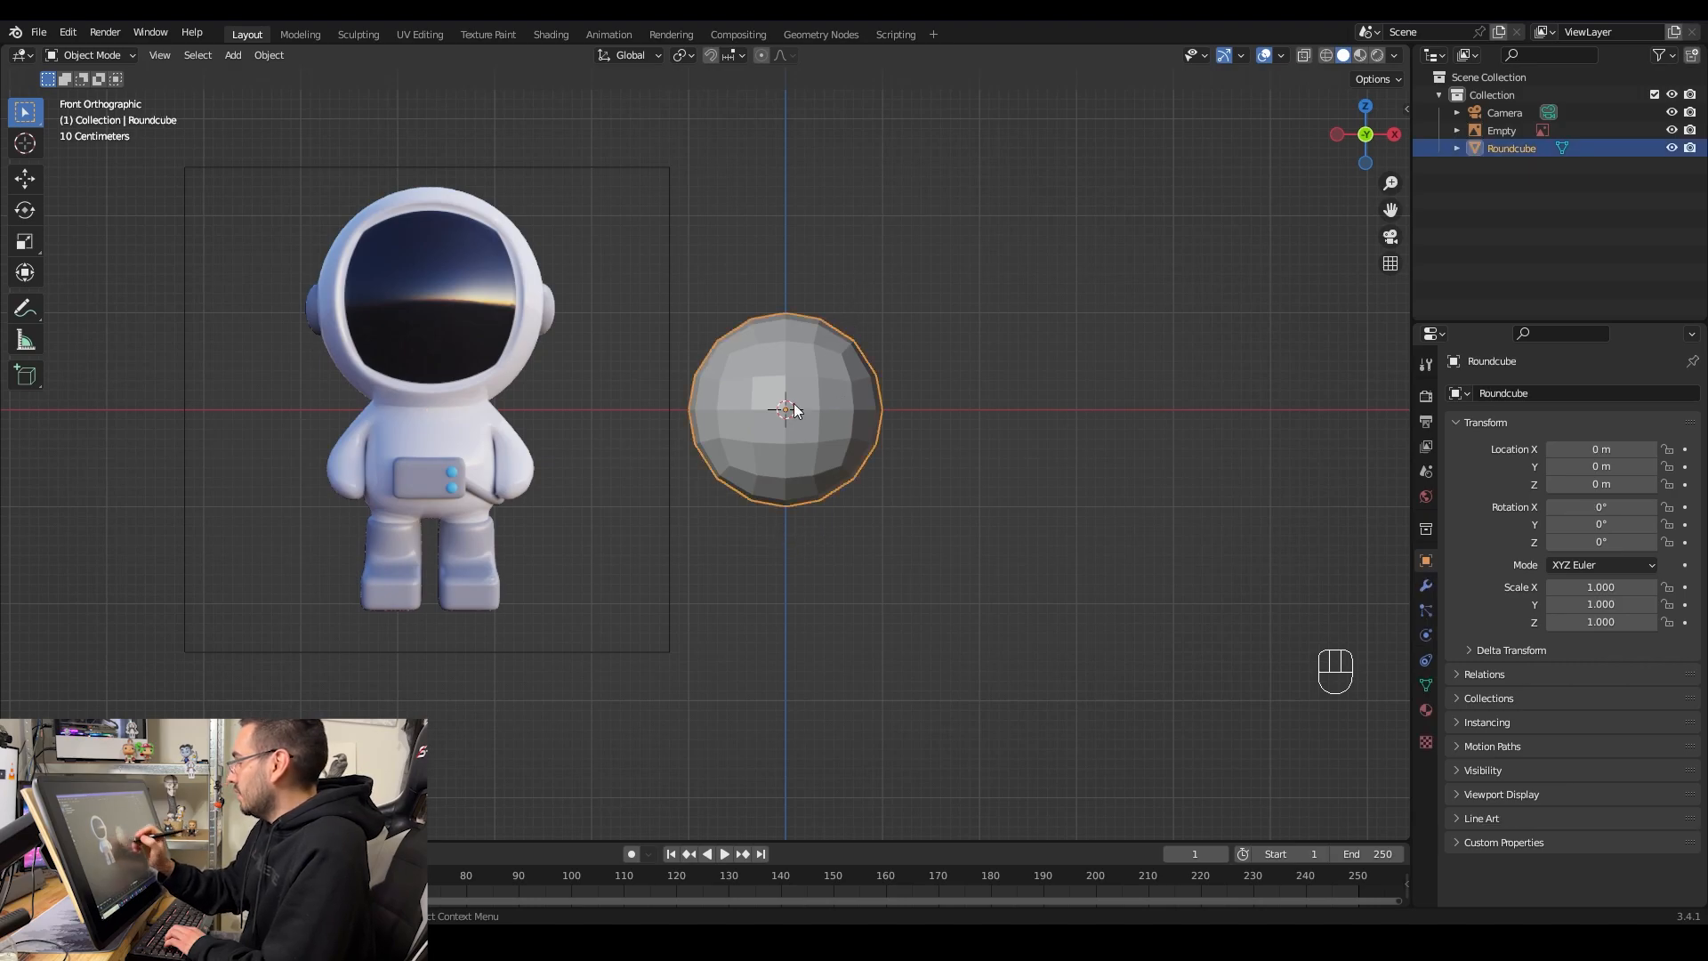
{"action": "double_click", "coordinate": [1522, 147]}
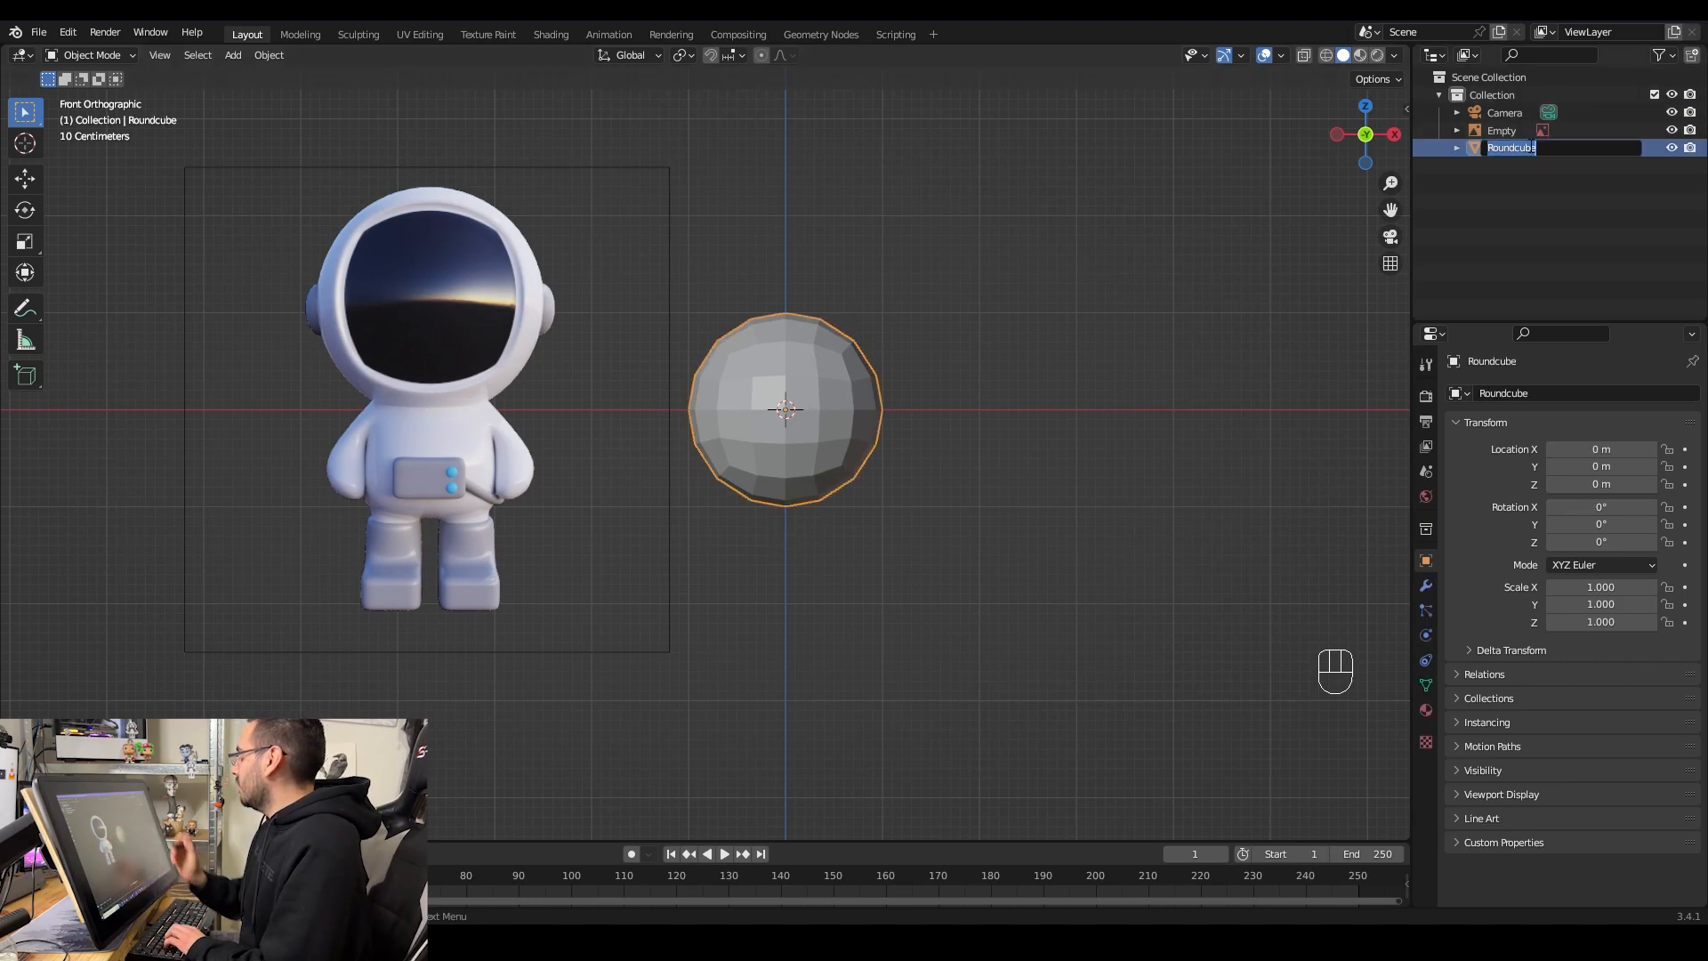
{"action": "type", "text": "Head"}
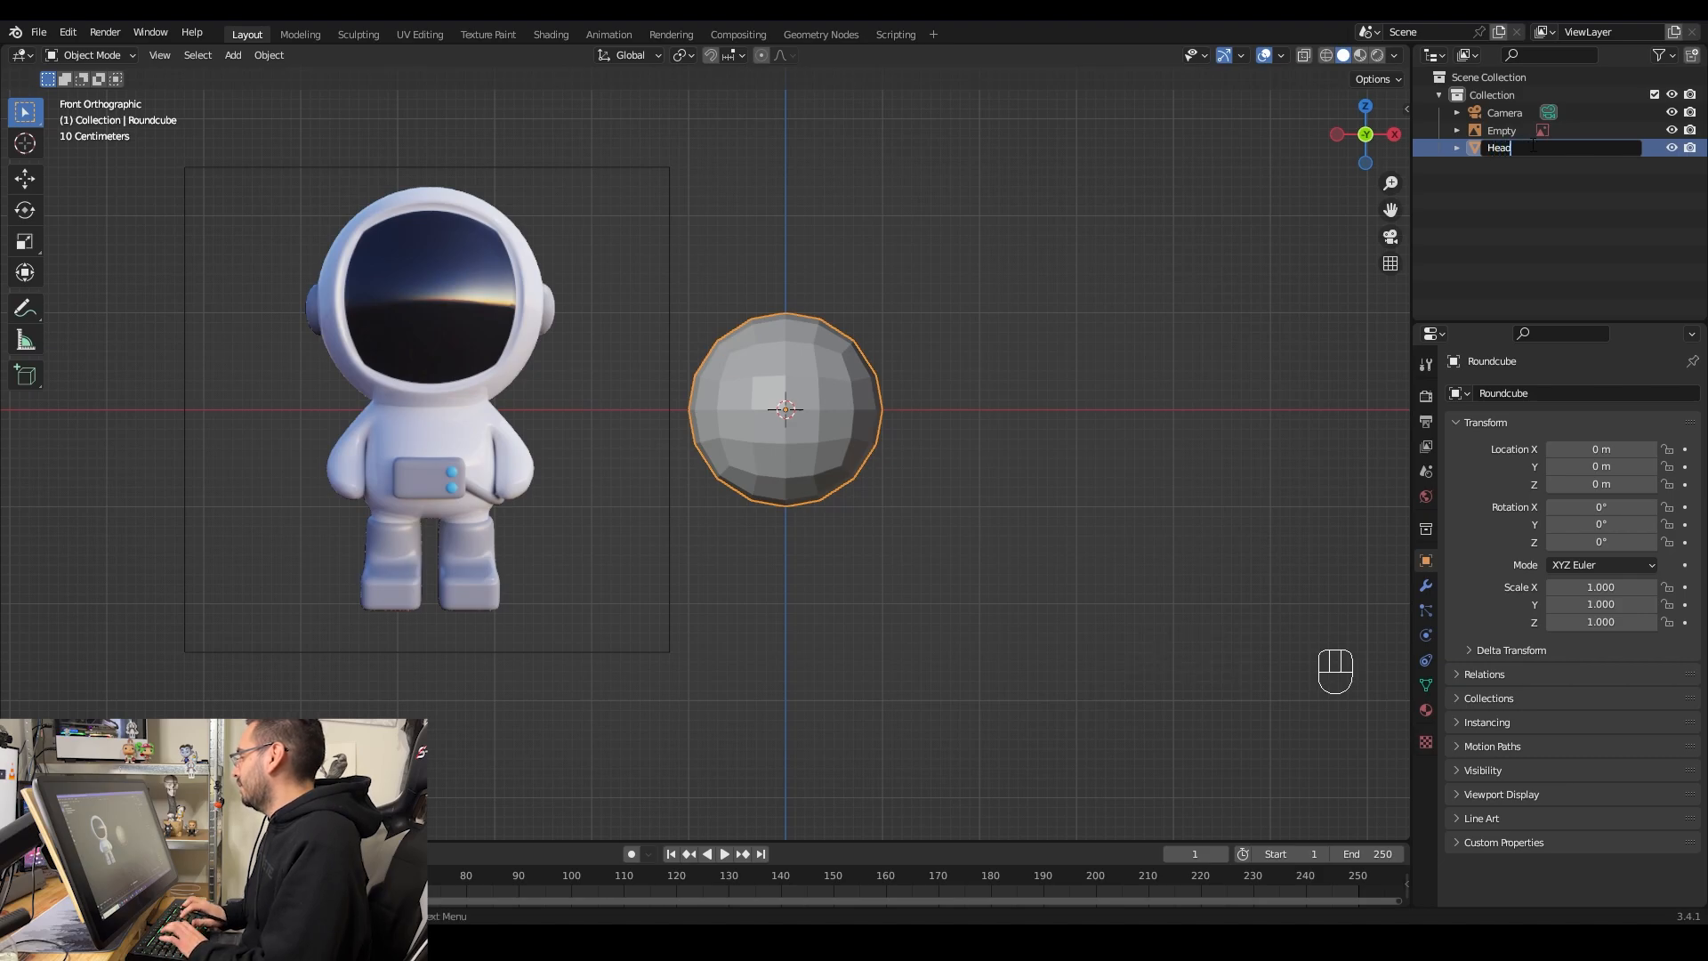
{"action": "key", "text": "Return"}
{"action": "left_click", "coordinate": [813, 291]}
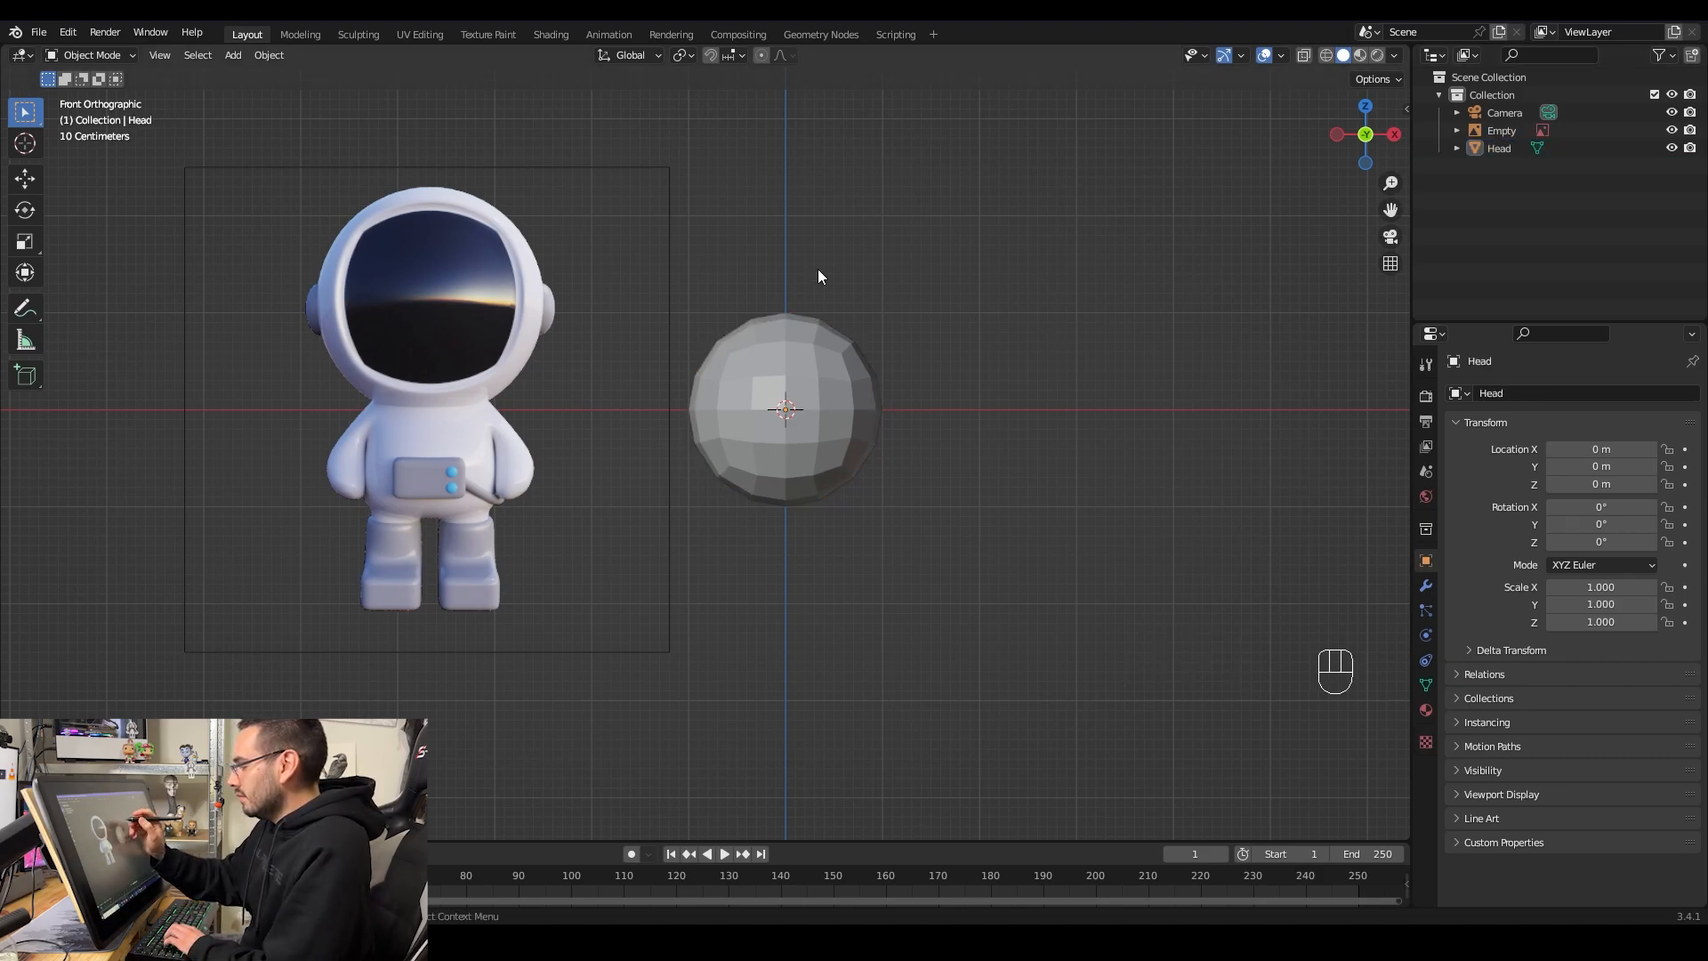
Add a Subdivision Surface modifier to the Head with viewport and render levels set to 3
{"action": "left_click", "coordinate": [834, 380]}
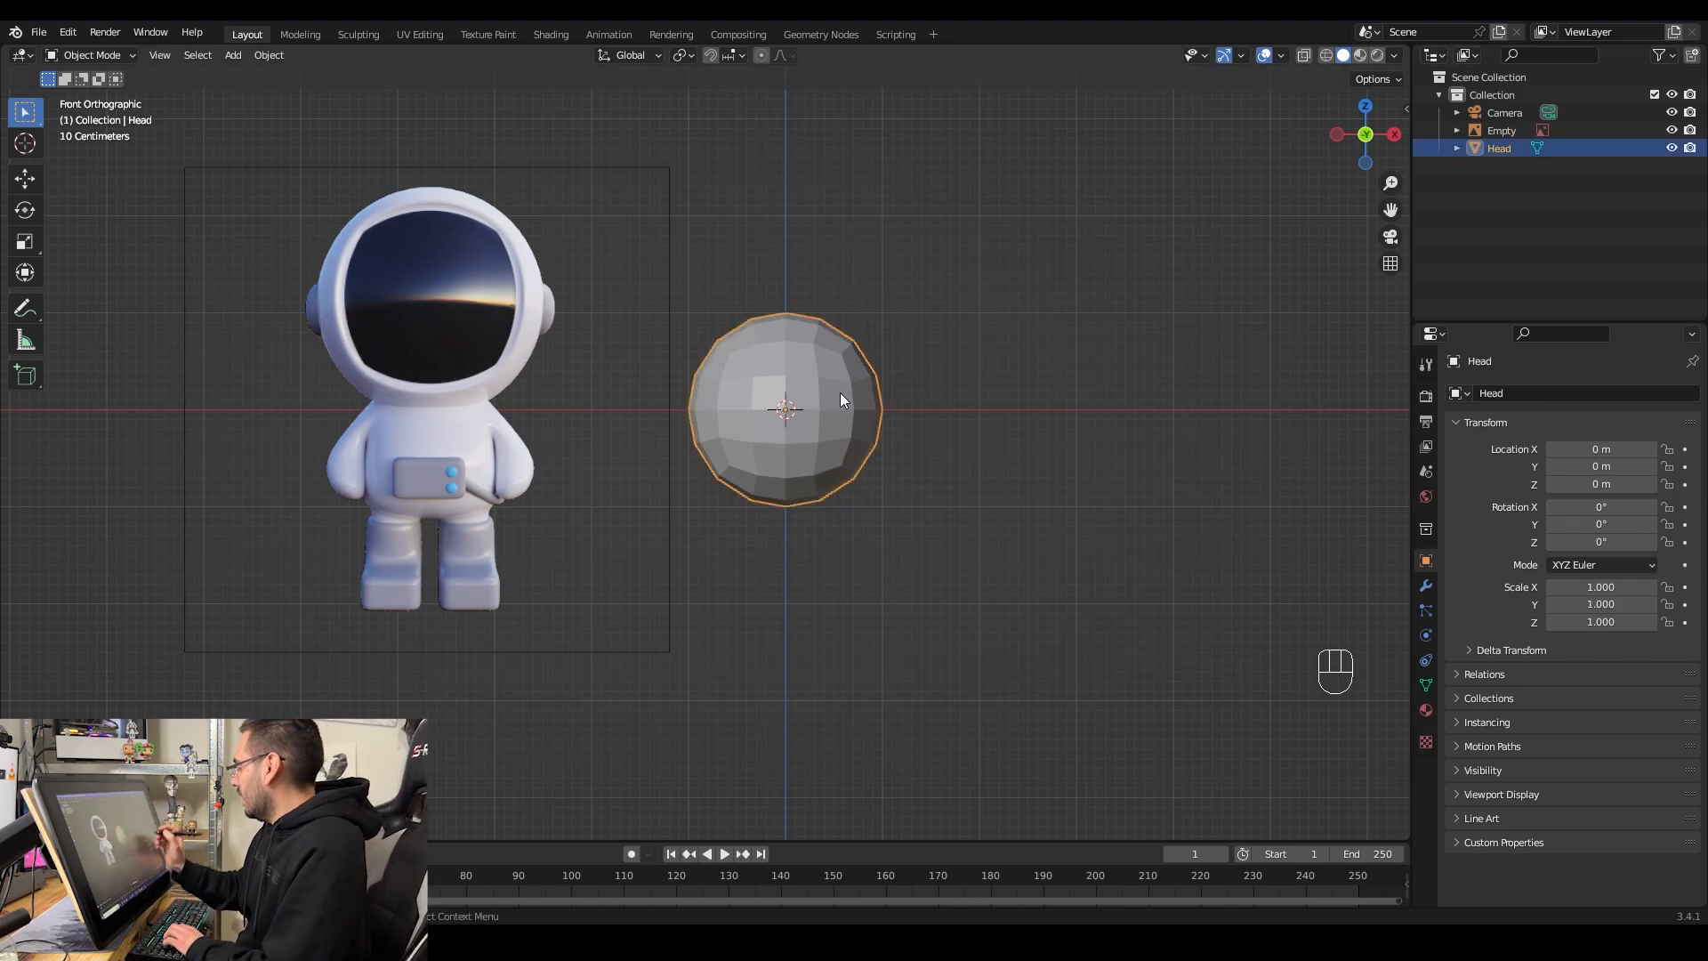
{"action": "left_click", "coordinate": [1426, 586]}
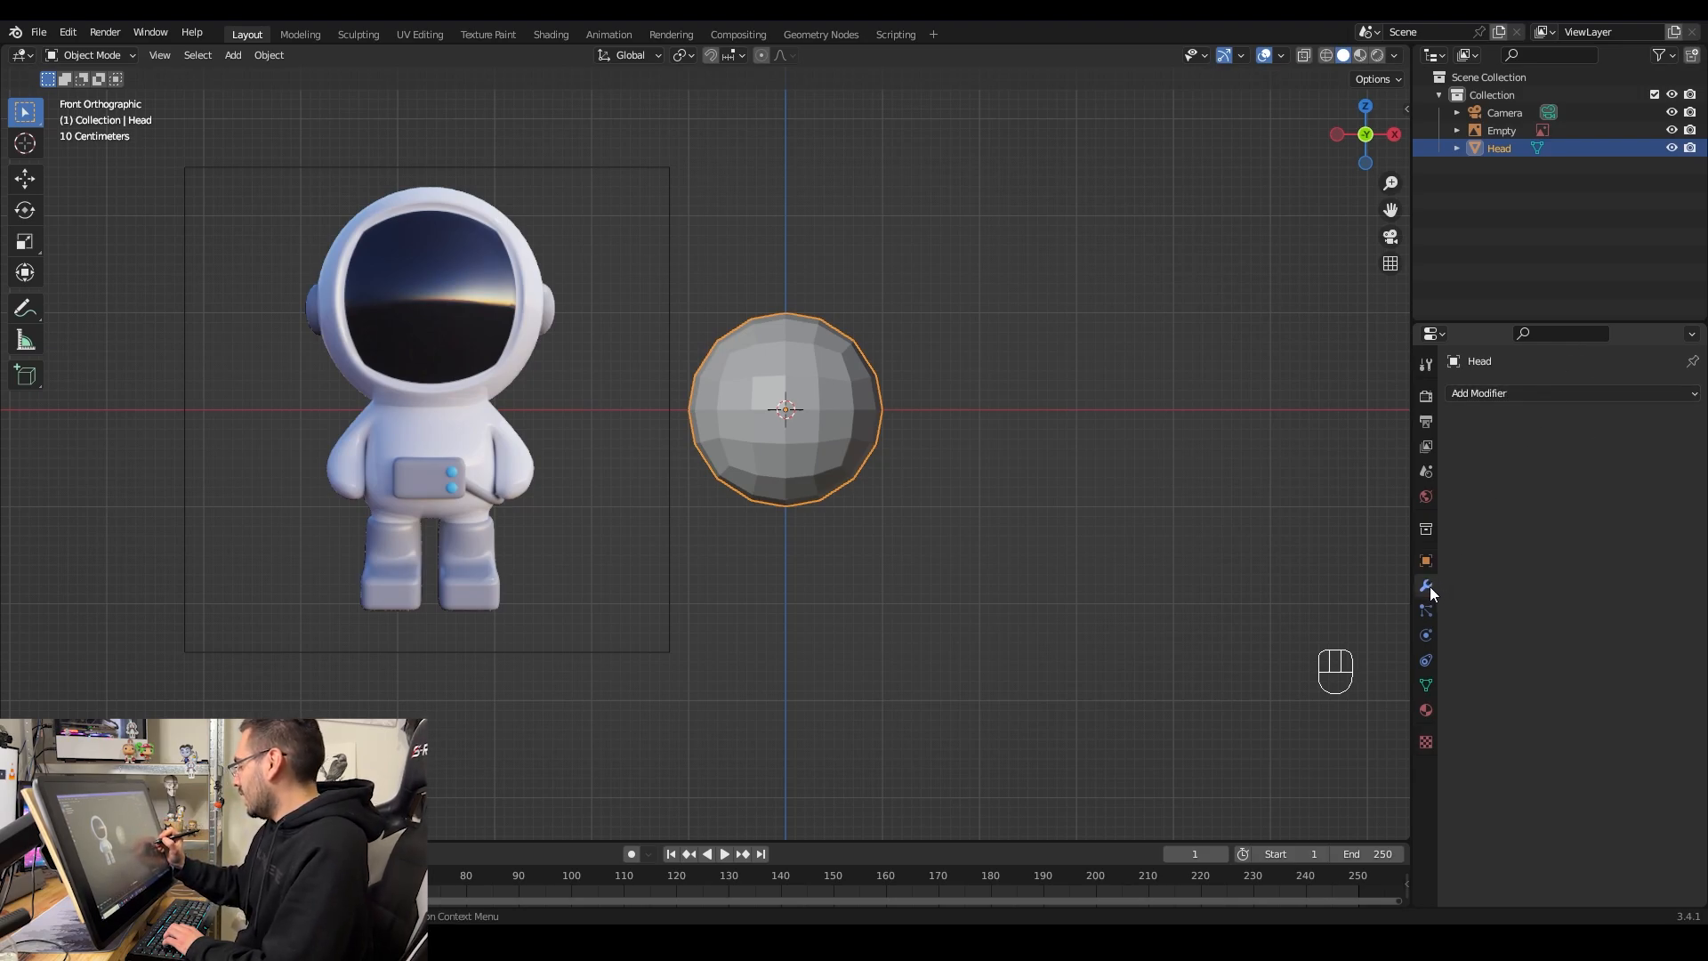
{"action": "left_click", "coordinate": [1540, 392]}
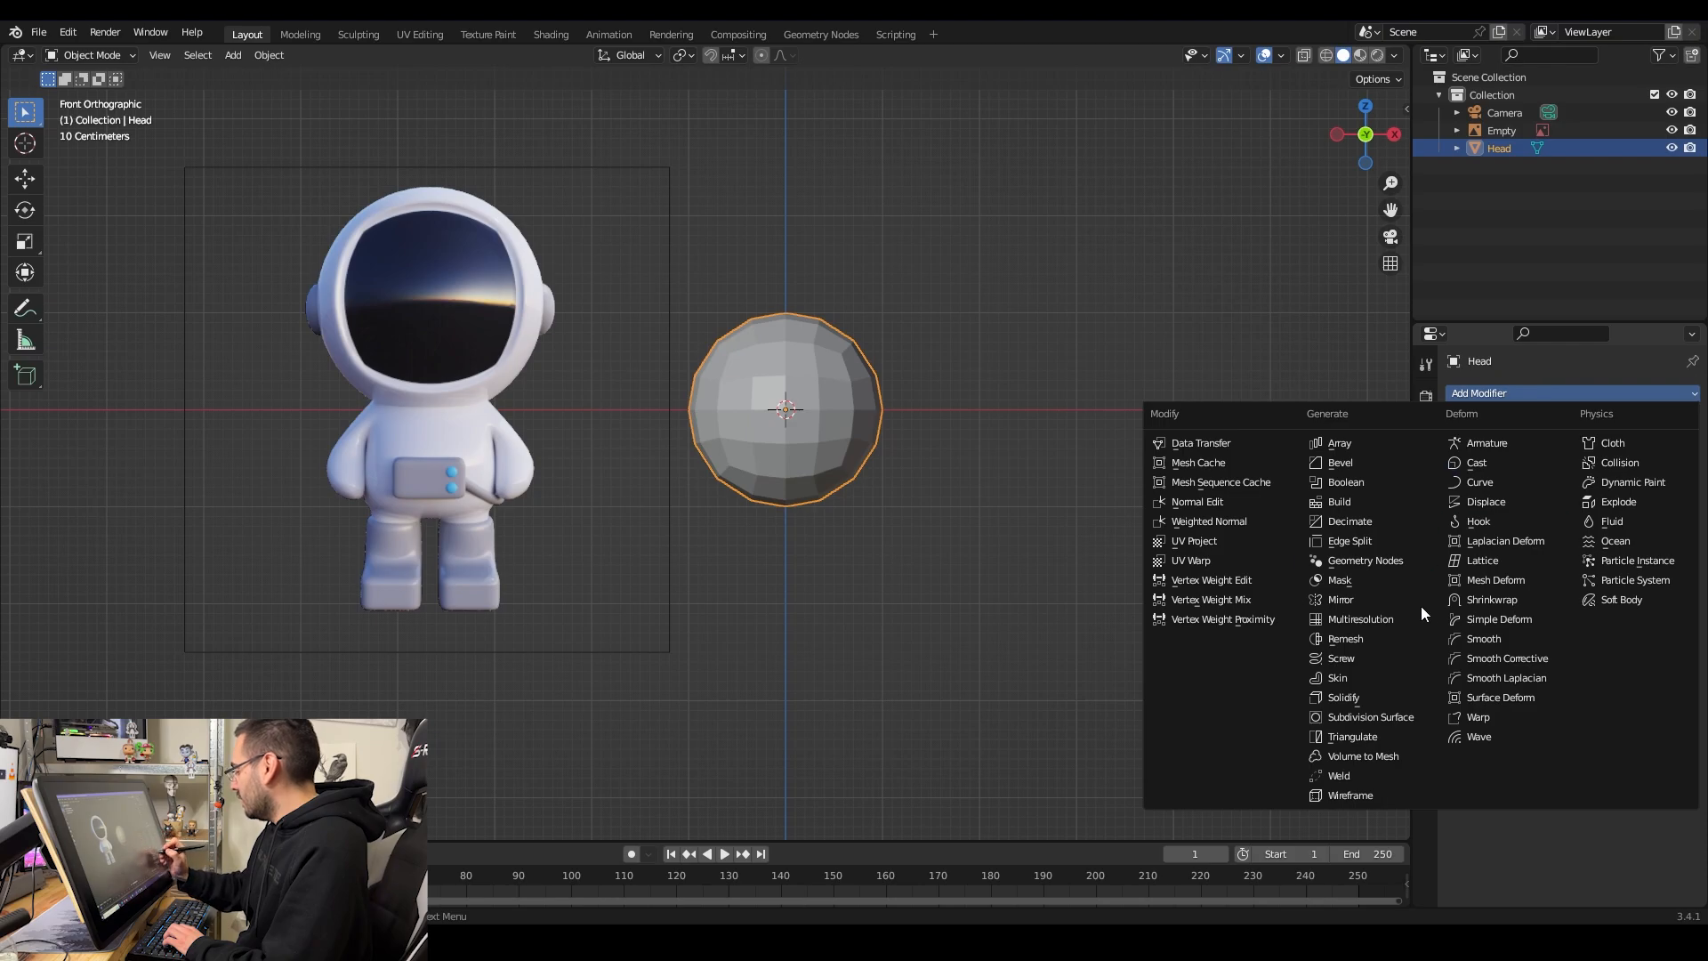
{"action": "left_click", "coordinate": [1388, 716]}
{"action": "left_click", "coordinate": [1666, 470]}
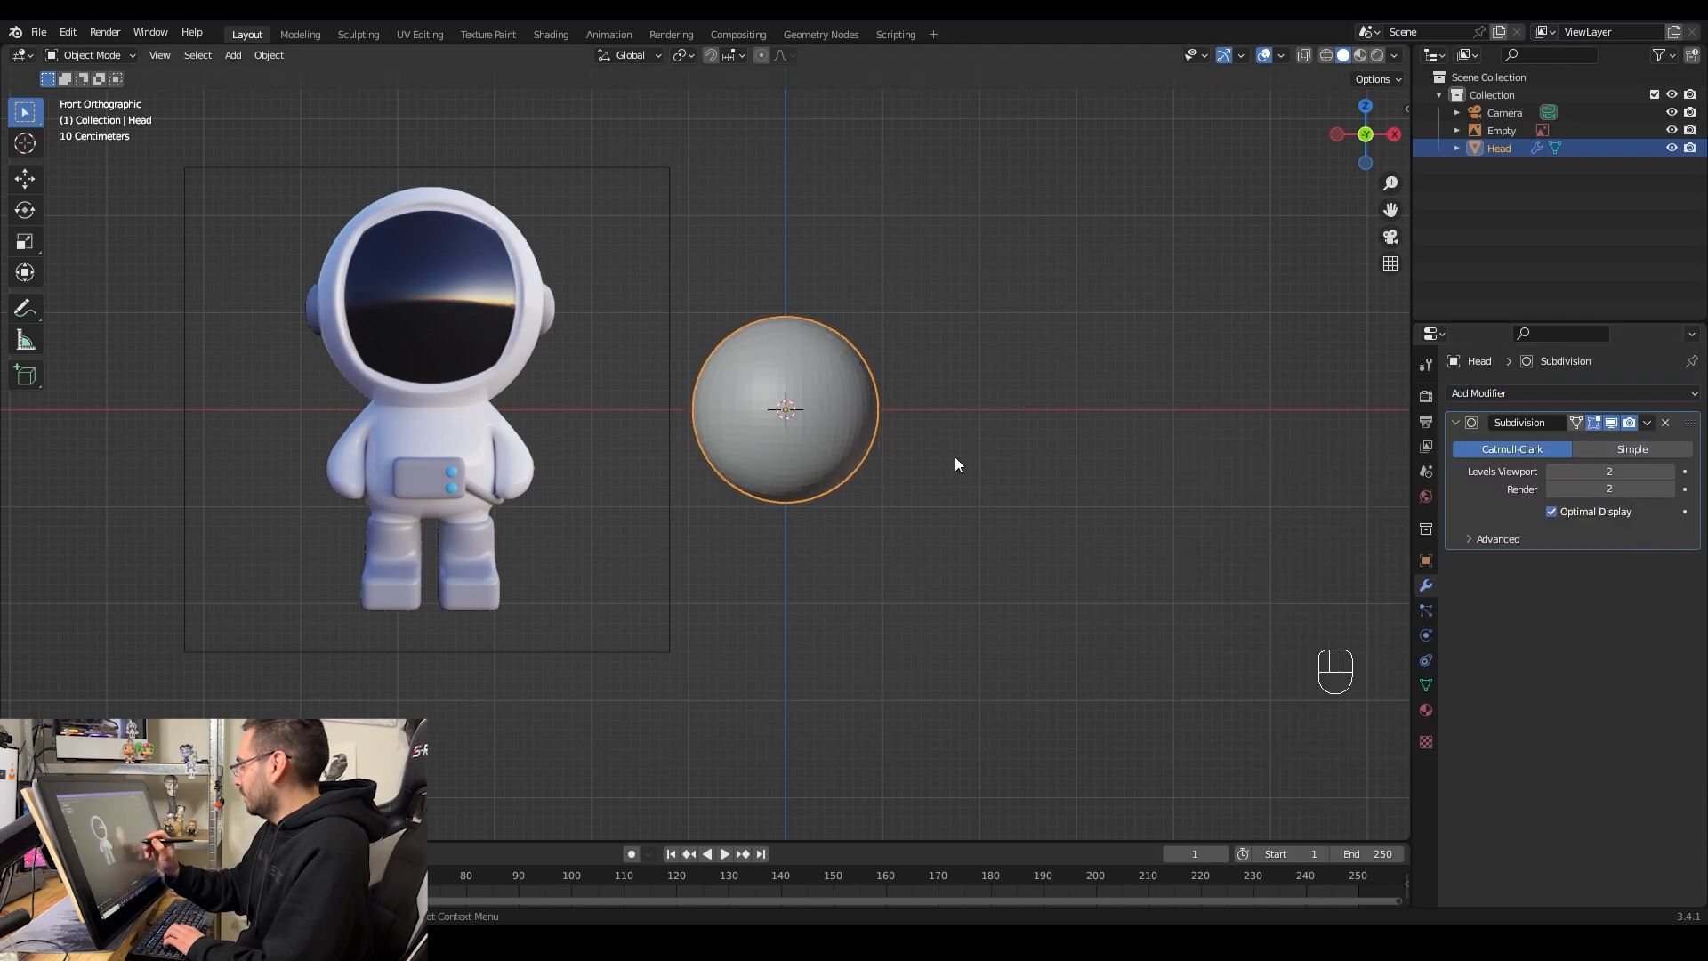
{"action": "left_click", "coordinate": [1667, 471]}
{"action": "left_click", "coordinate": [1667, 488]}
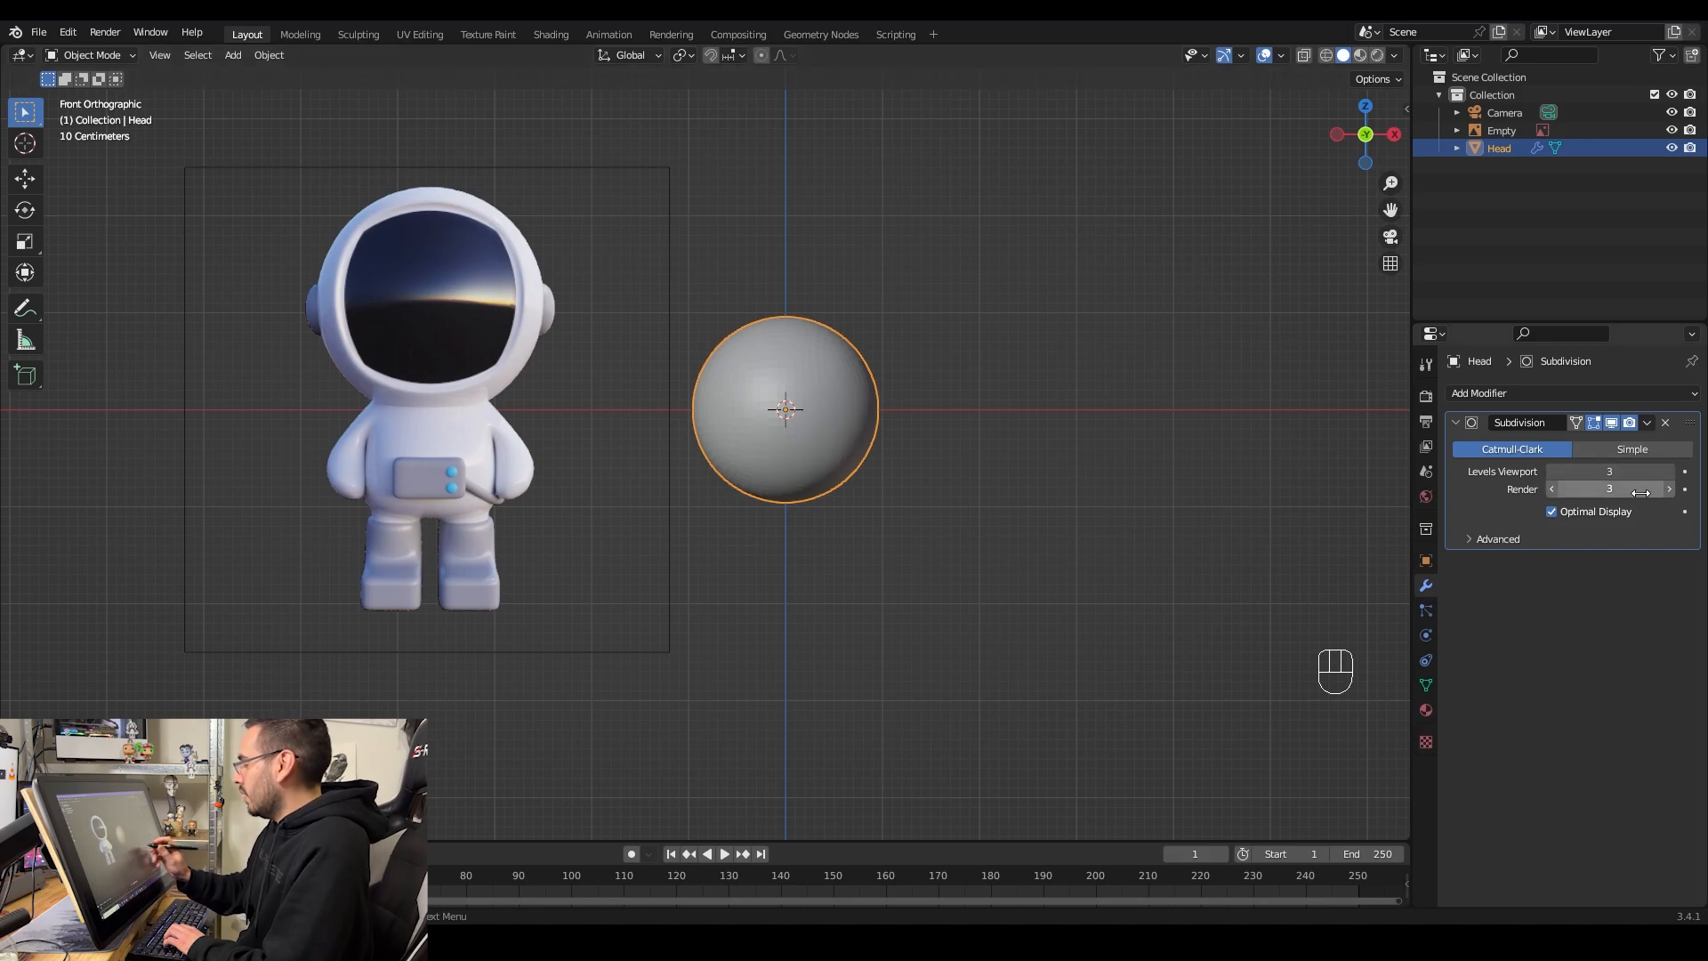
{"action": "left_click", "coordinate": [925, 360]}
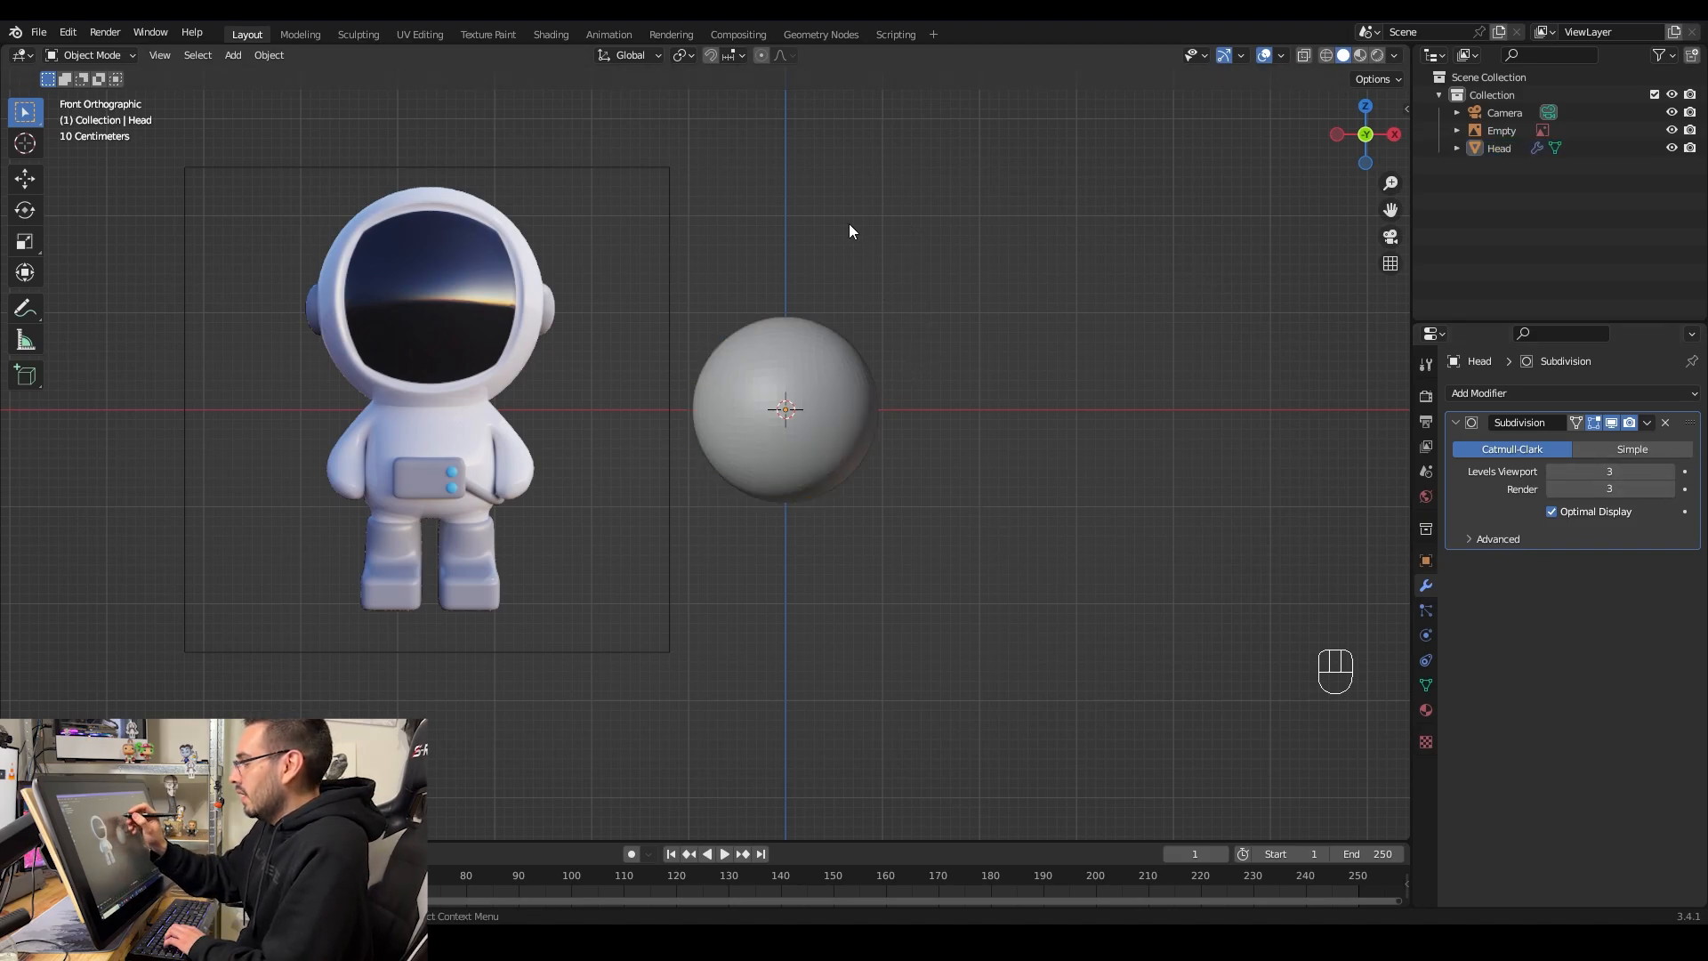
Move the Head about 1.17 m up along Z and scale it up slightly to approach the reference helmet's size
{"action": "left_click", "coordinate": [838, 372]}
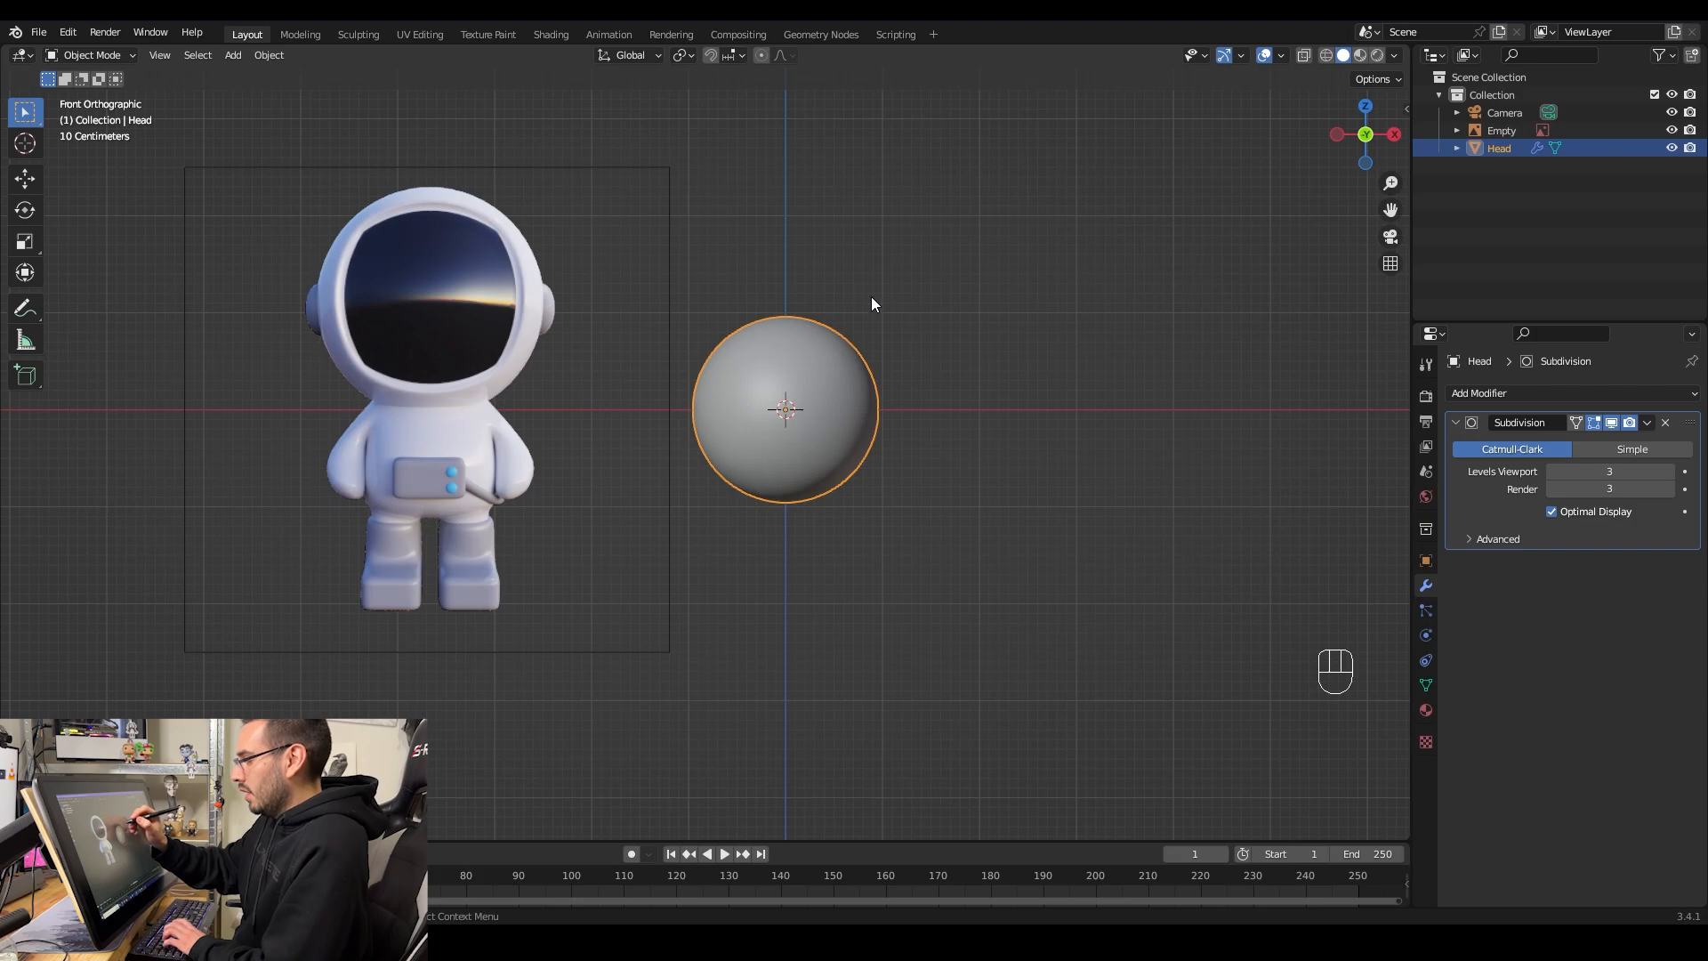
{"action": "key", "text": "g"}
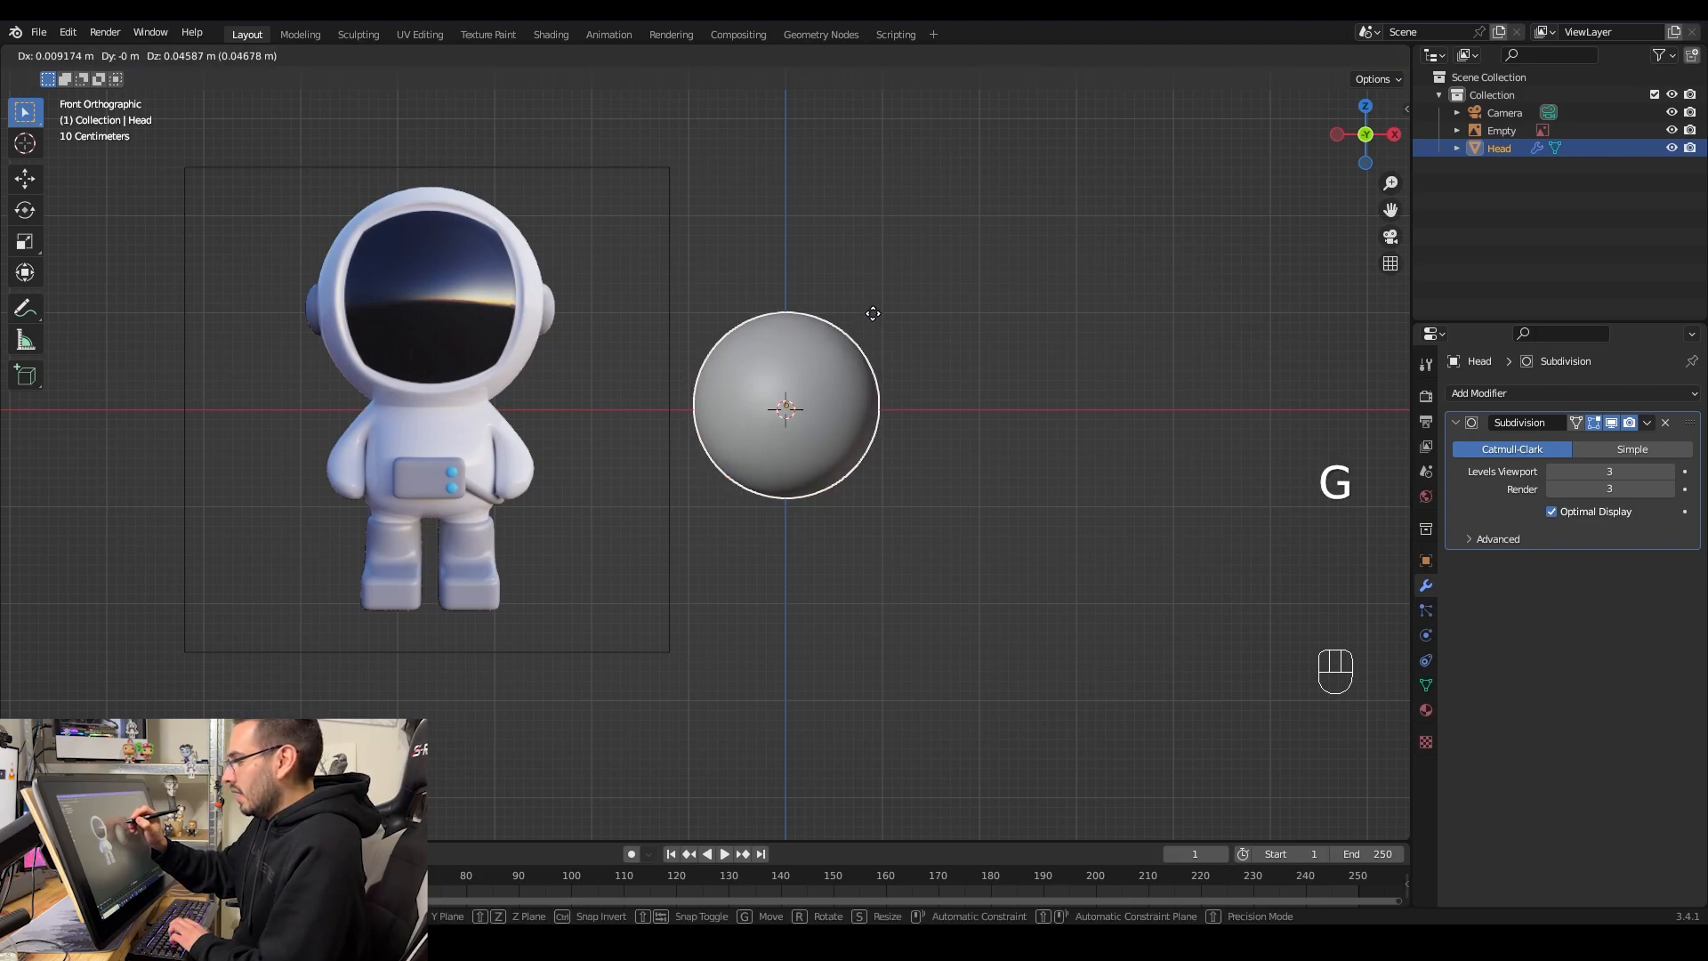
{"action": "key", "text": "z"}
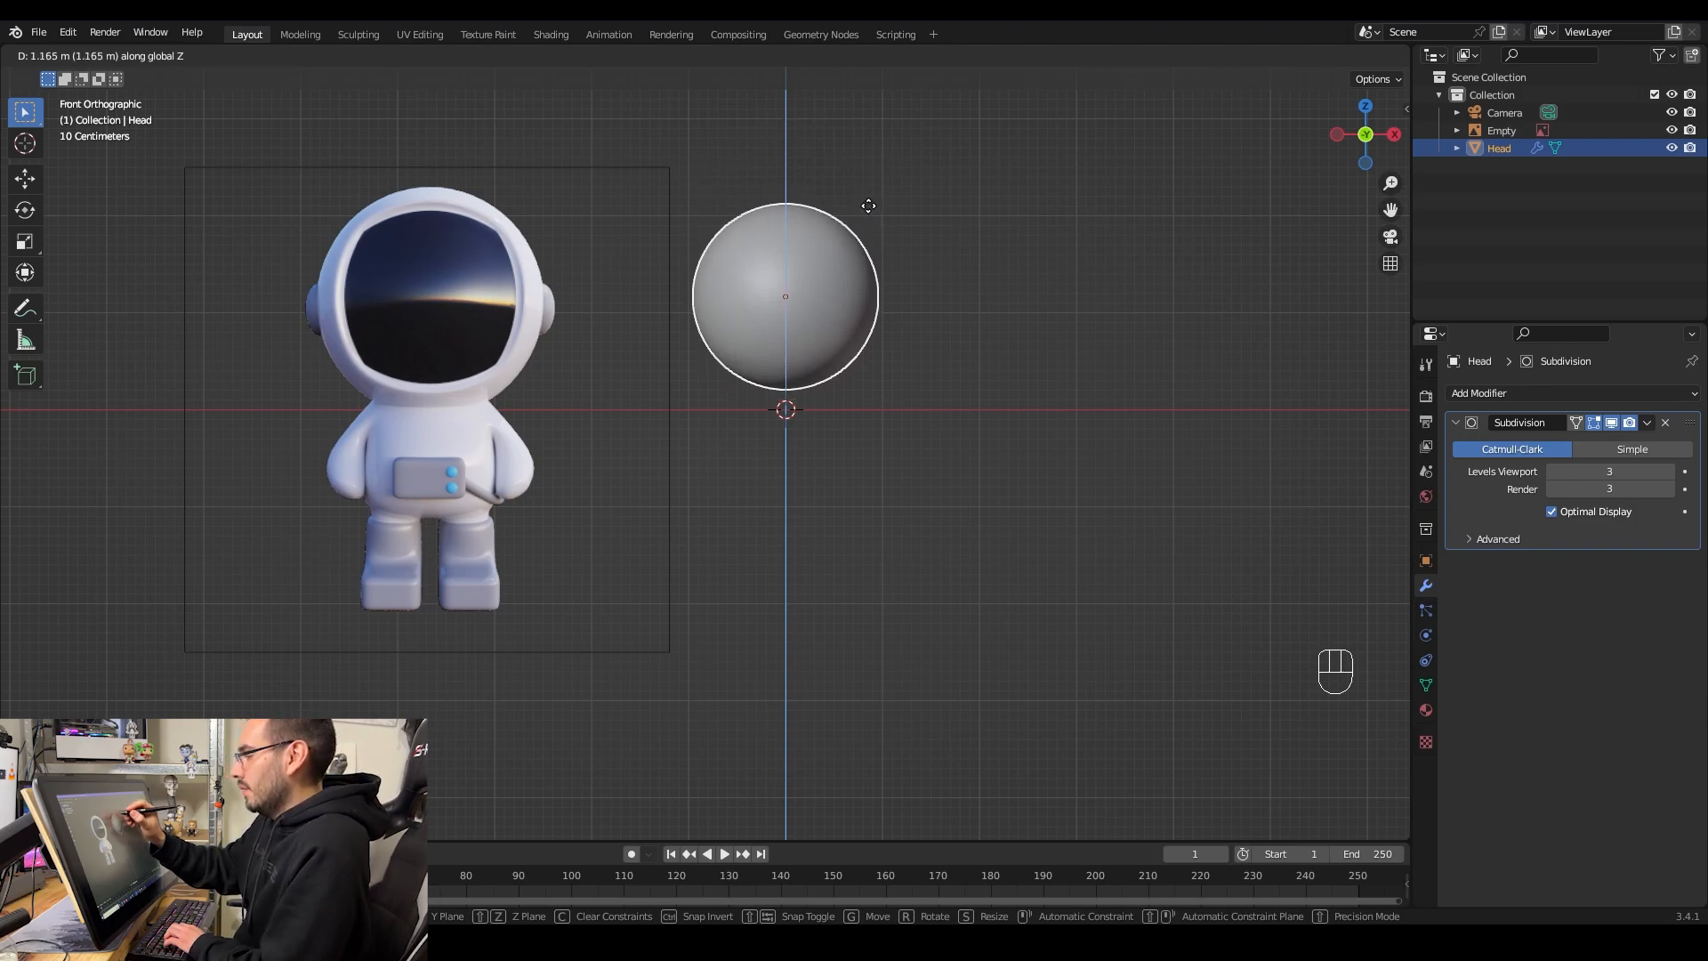
{"action": "left_click", "coordinate": [867, 205]}
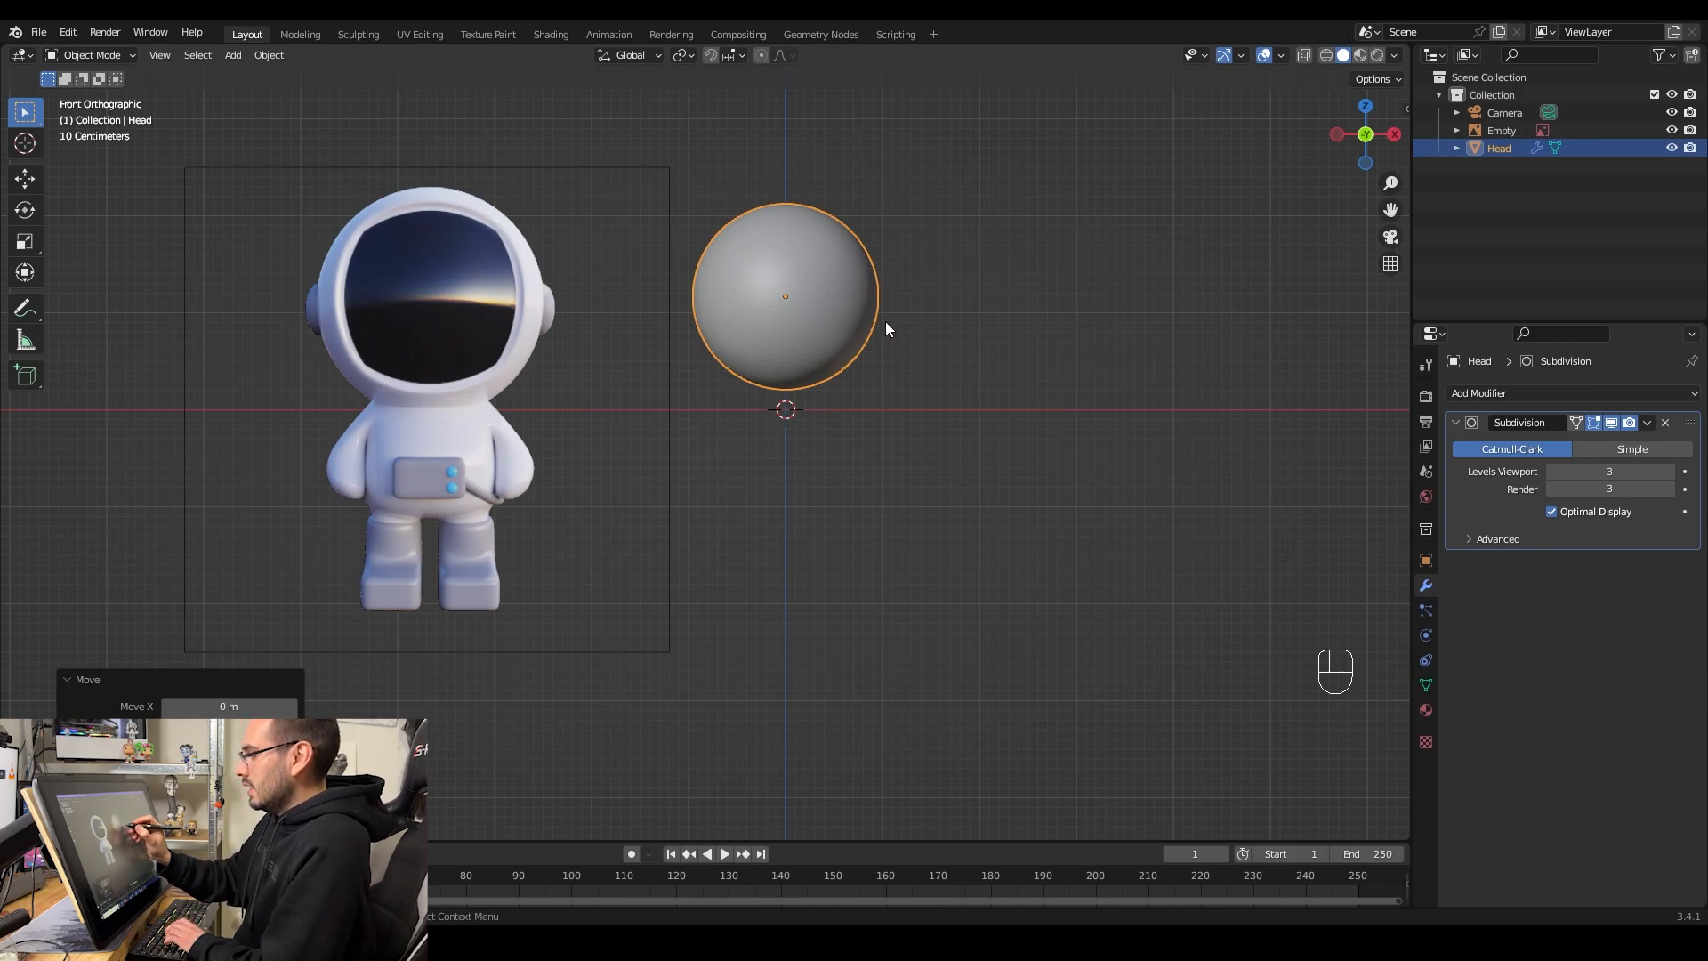
{"action": "key", "text": "s"}
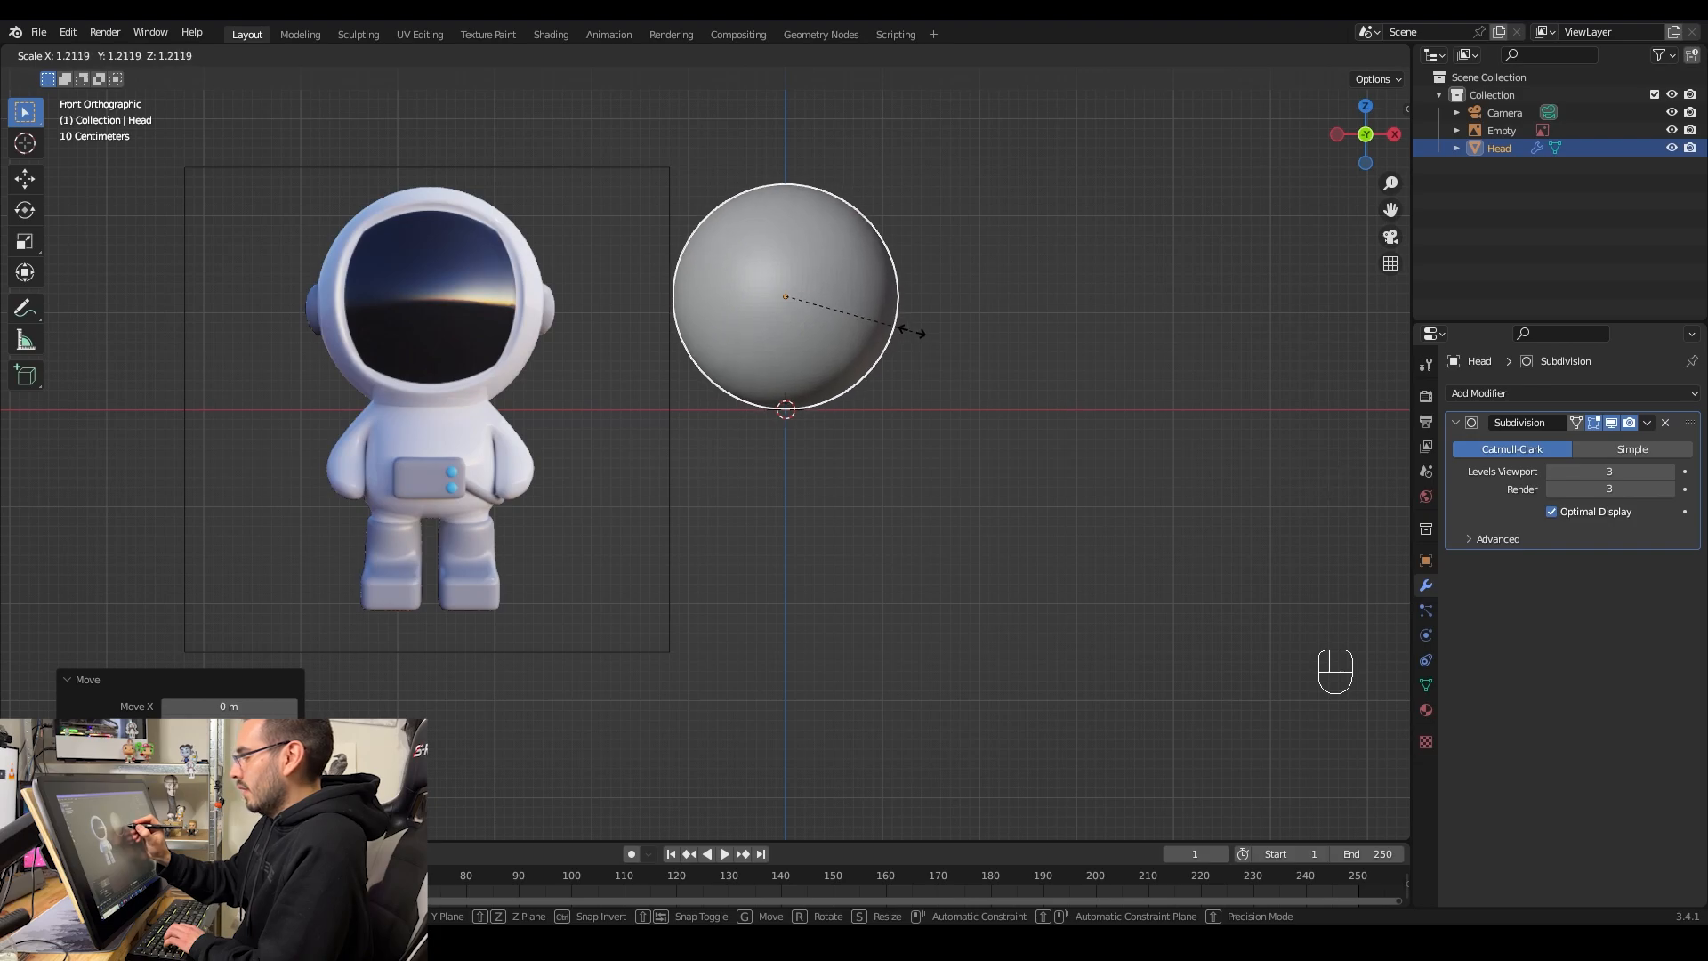
{"action": "left_click", "coordinate": [904, 329]}
{"action": "middle_click_drag", "start_coordinate": [889, 293], "coordinate": [883, 235]}
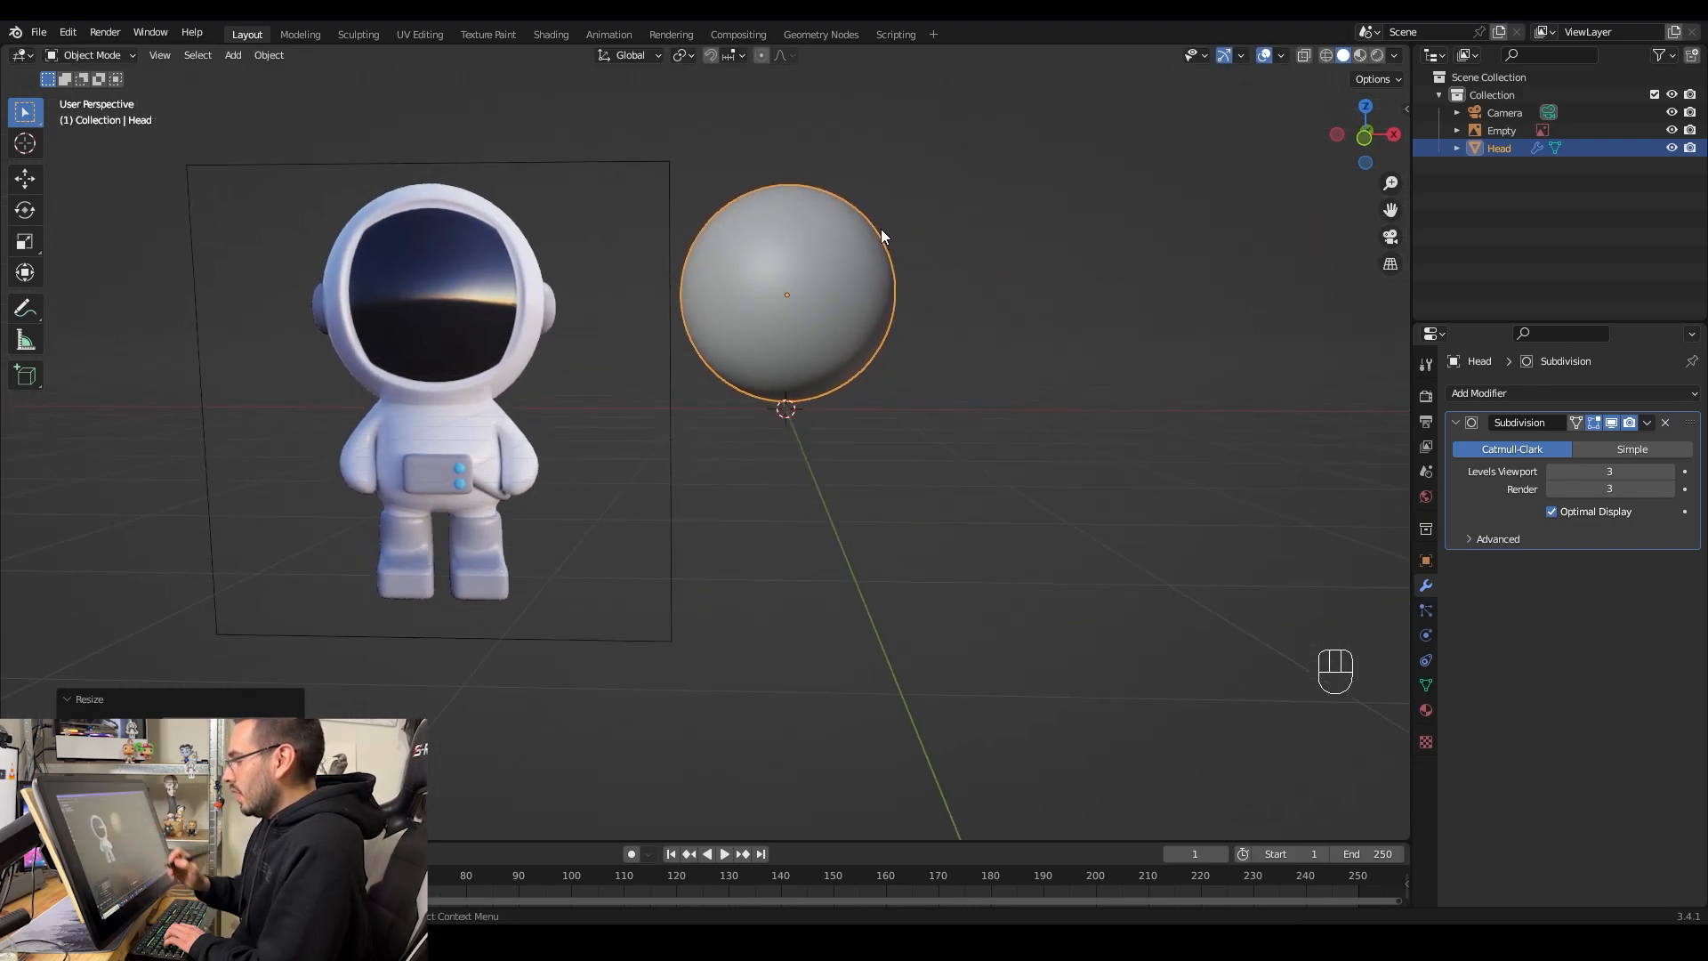
{"action": "middle_click_drag", "start_coordinate": [877, 324], "coordinate": [887, 215]}
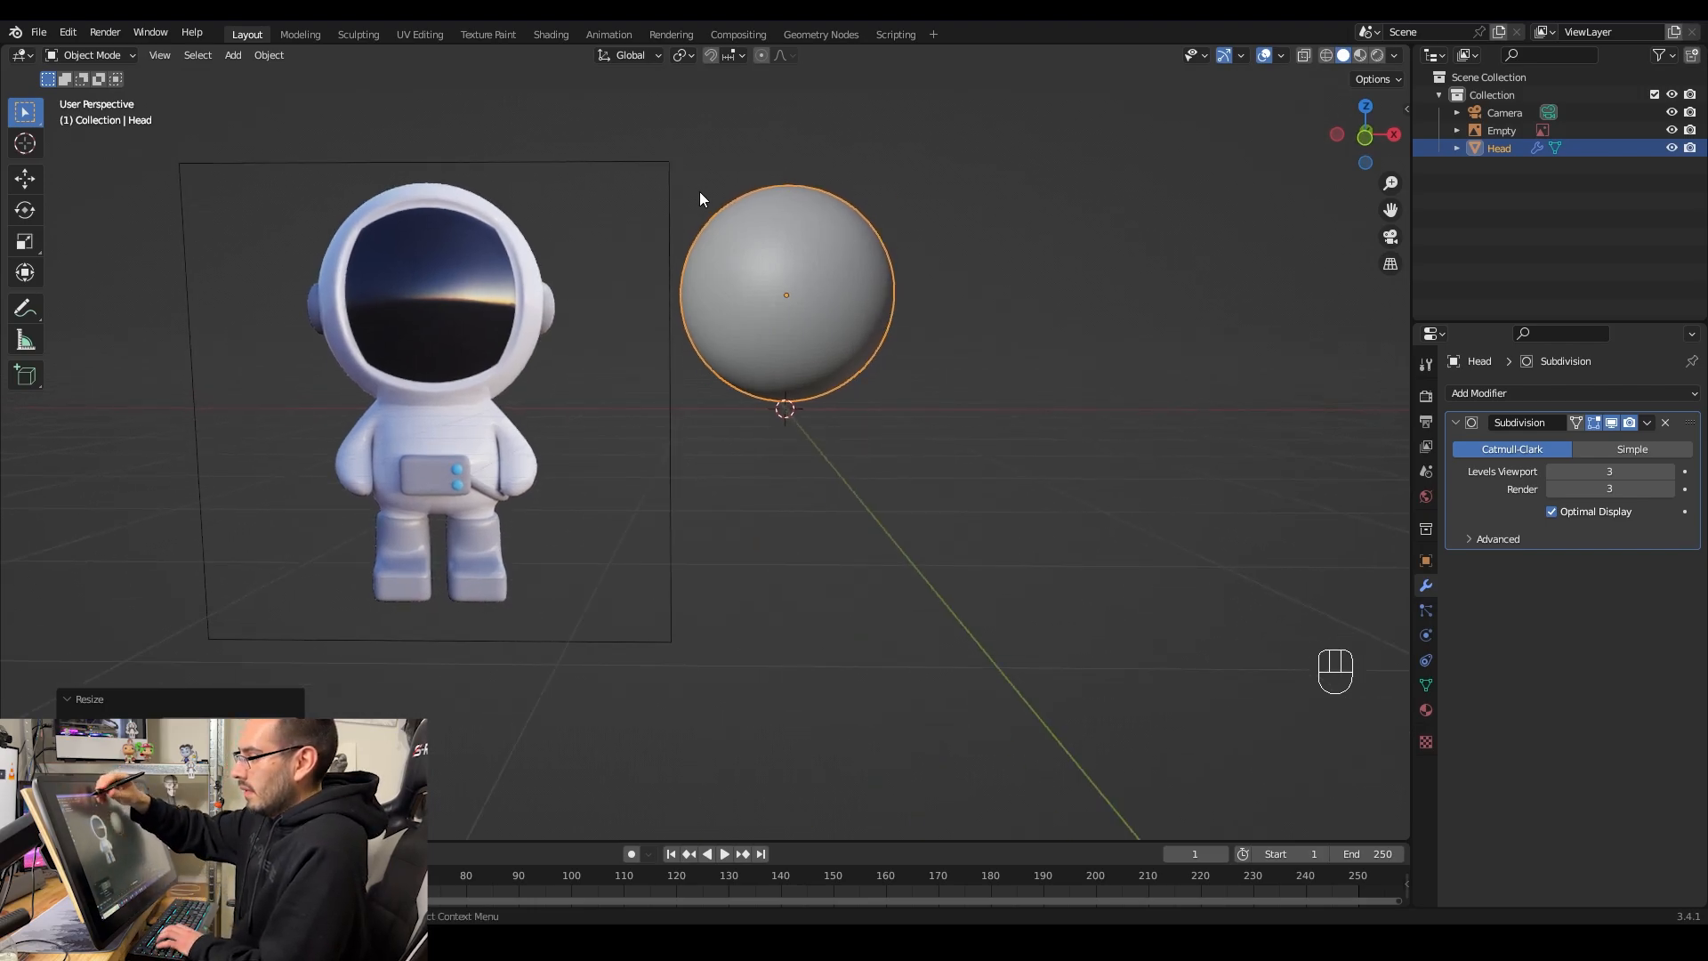
In Edit Mode, select the central 4 × 4 block of faces on the Head's front for the visor
{"action": "left_click", "coordinate": [125, 55]}
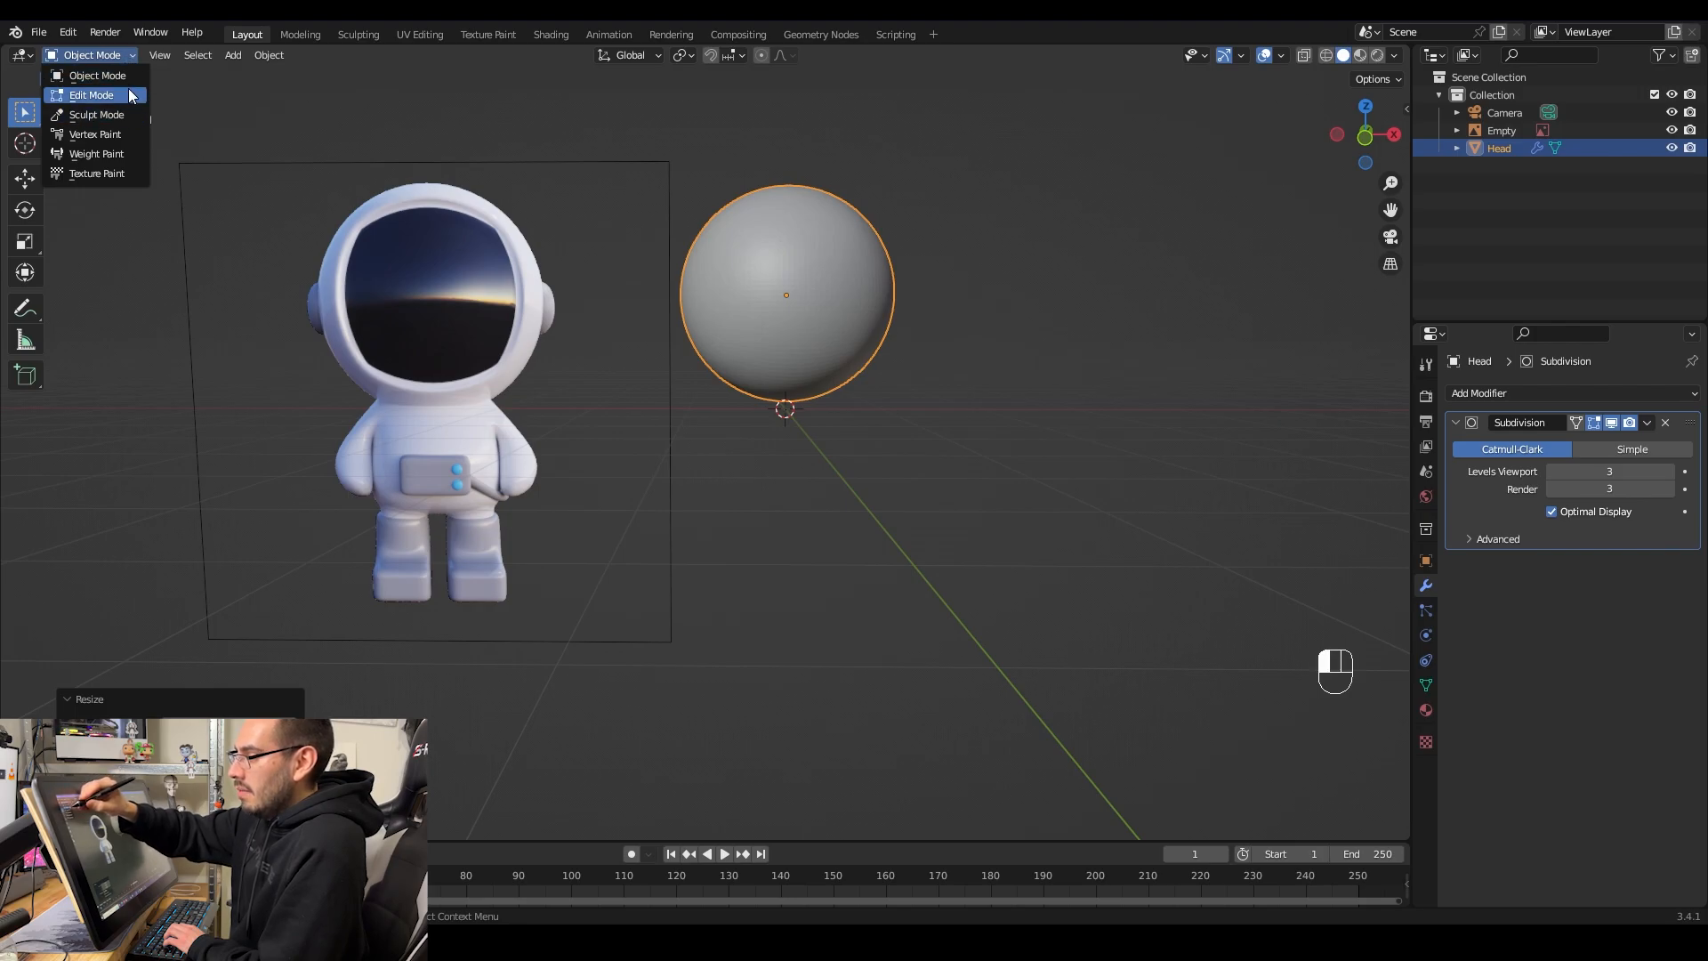
{"action": "left_click", "coordinate": [128, 87]}
{"action": "key", "text": "KP_1"}
{"action": "key", "text": "alt+a"}
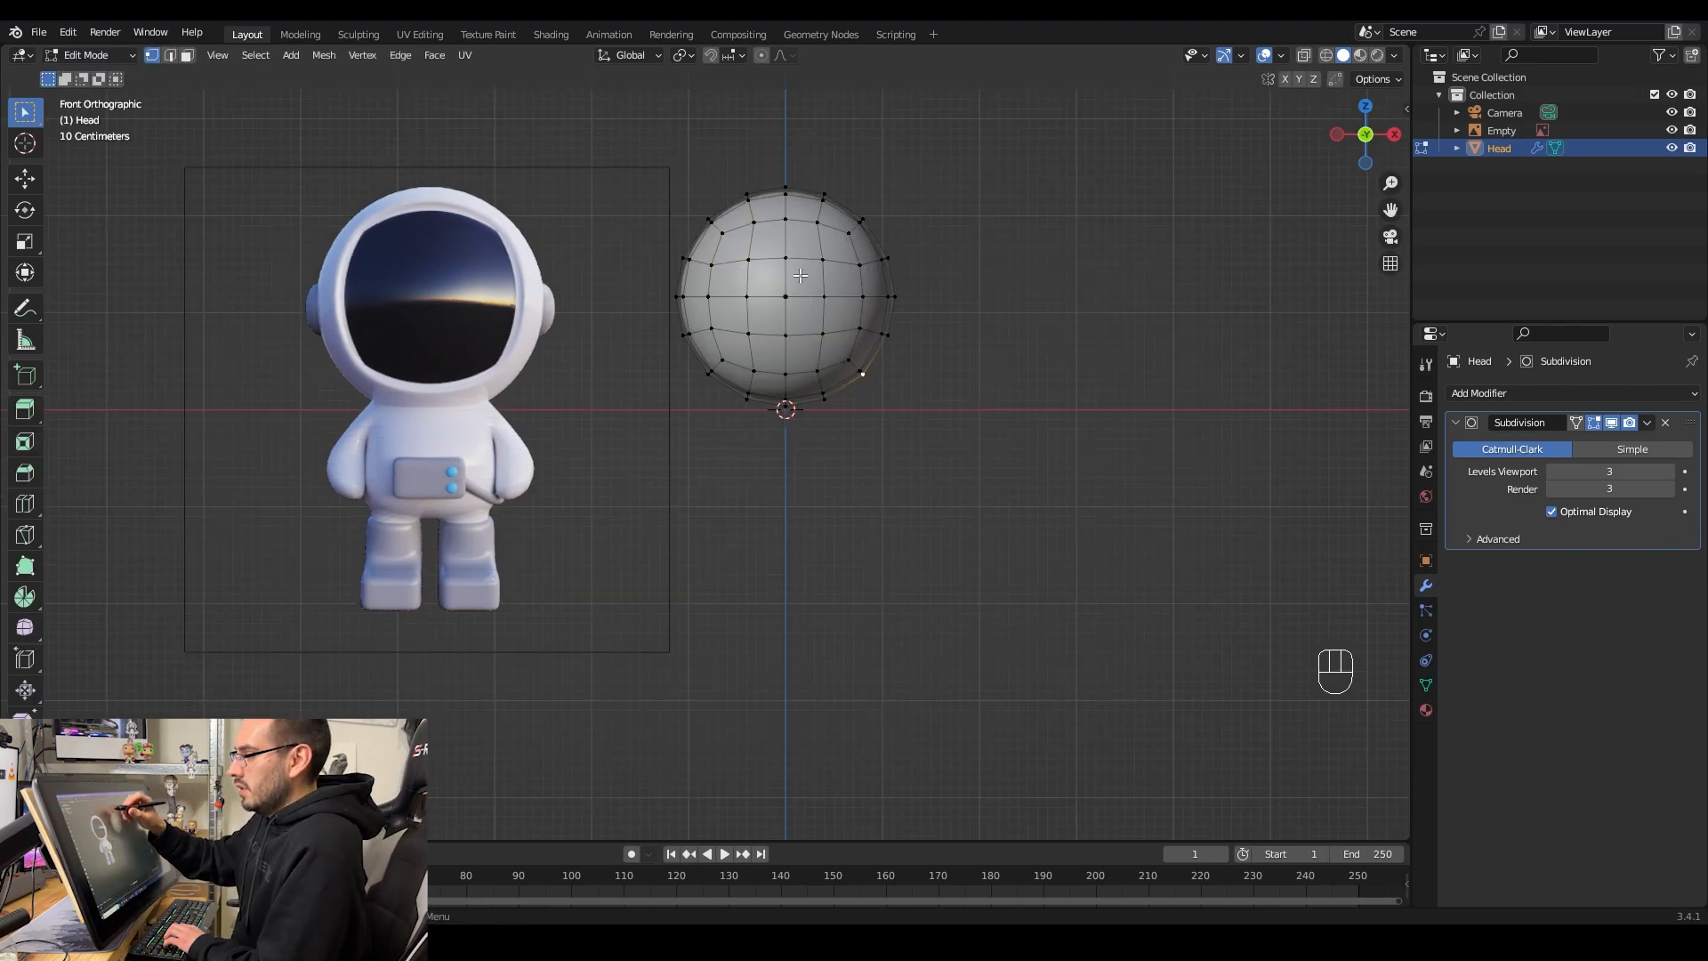
{"action": "left_click", "coordinate": [188, 55]}
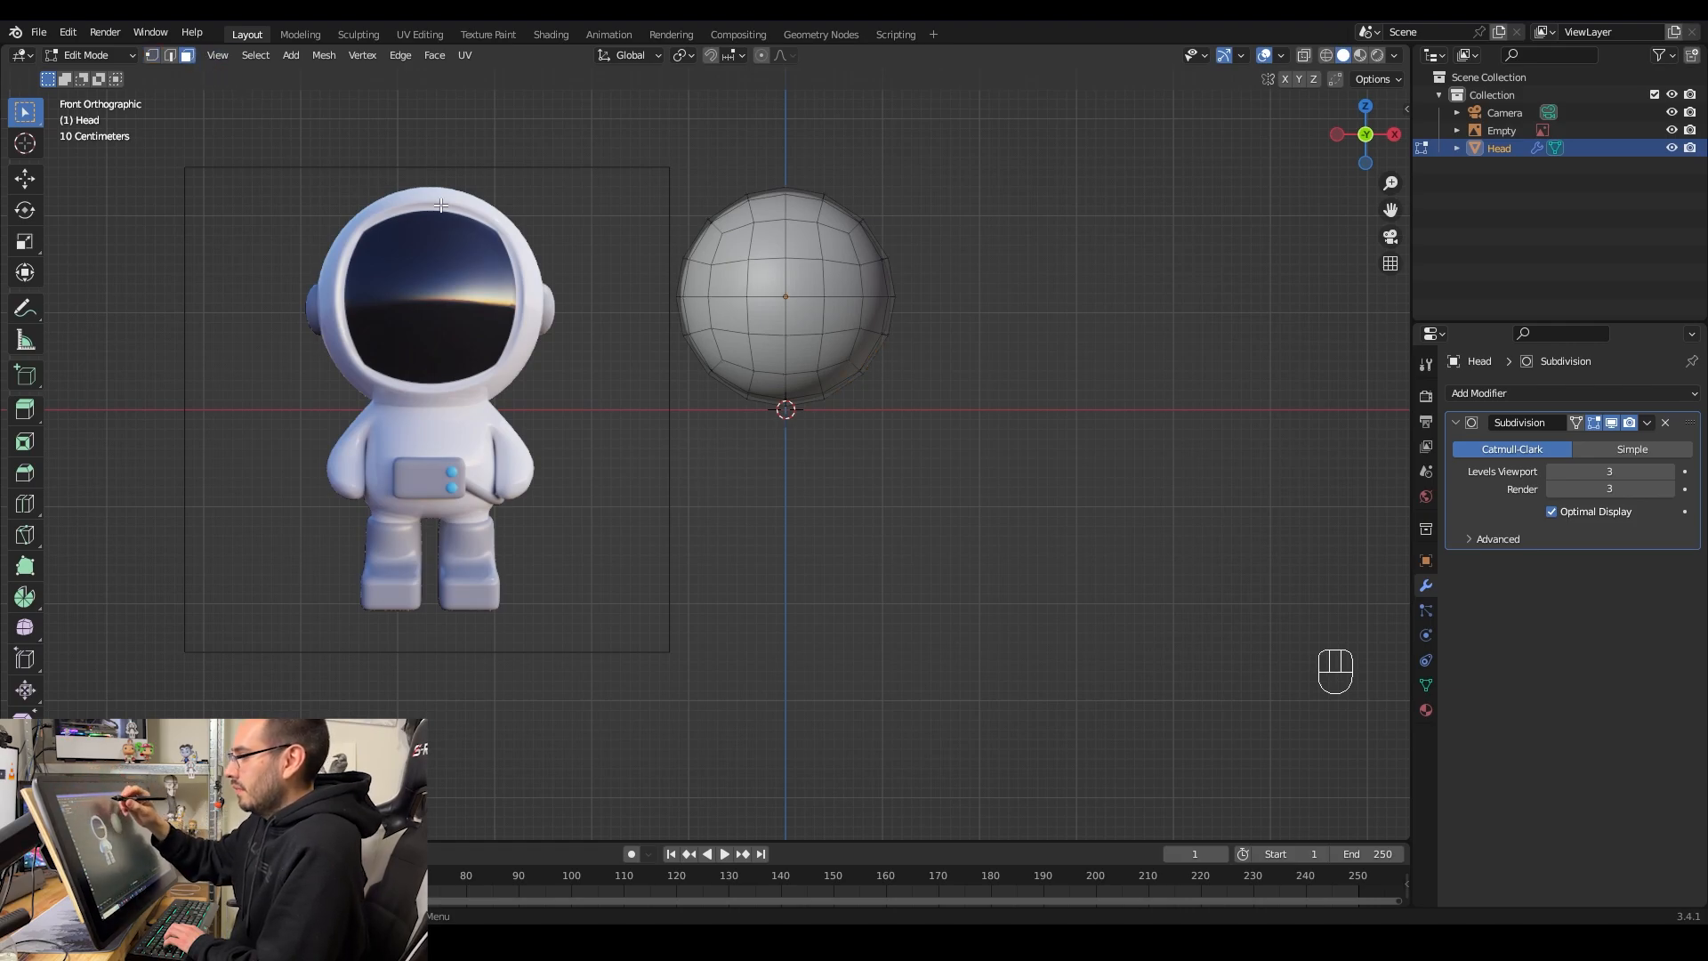
{"action": "left_click", "coordinate": [797, 307]}
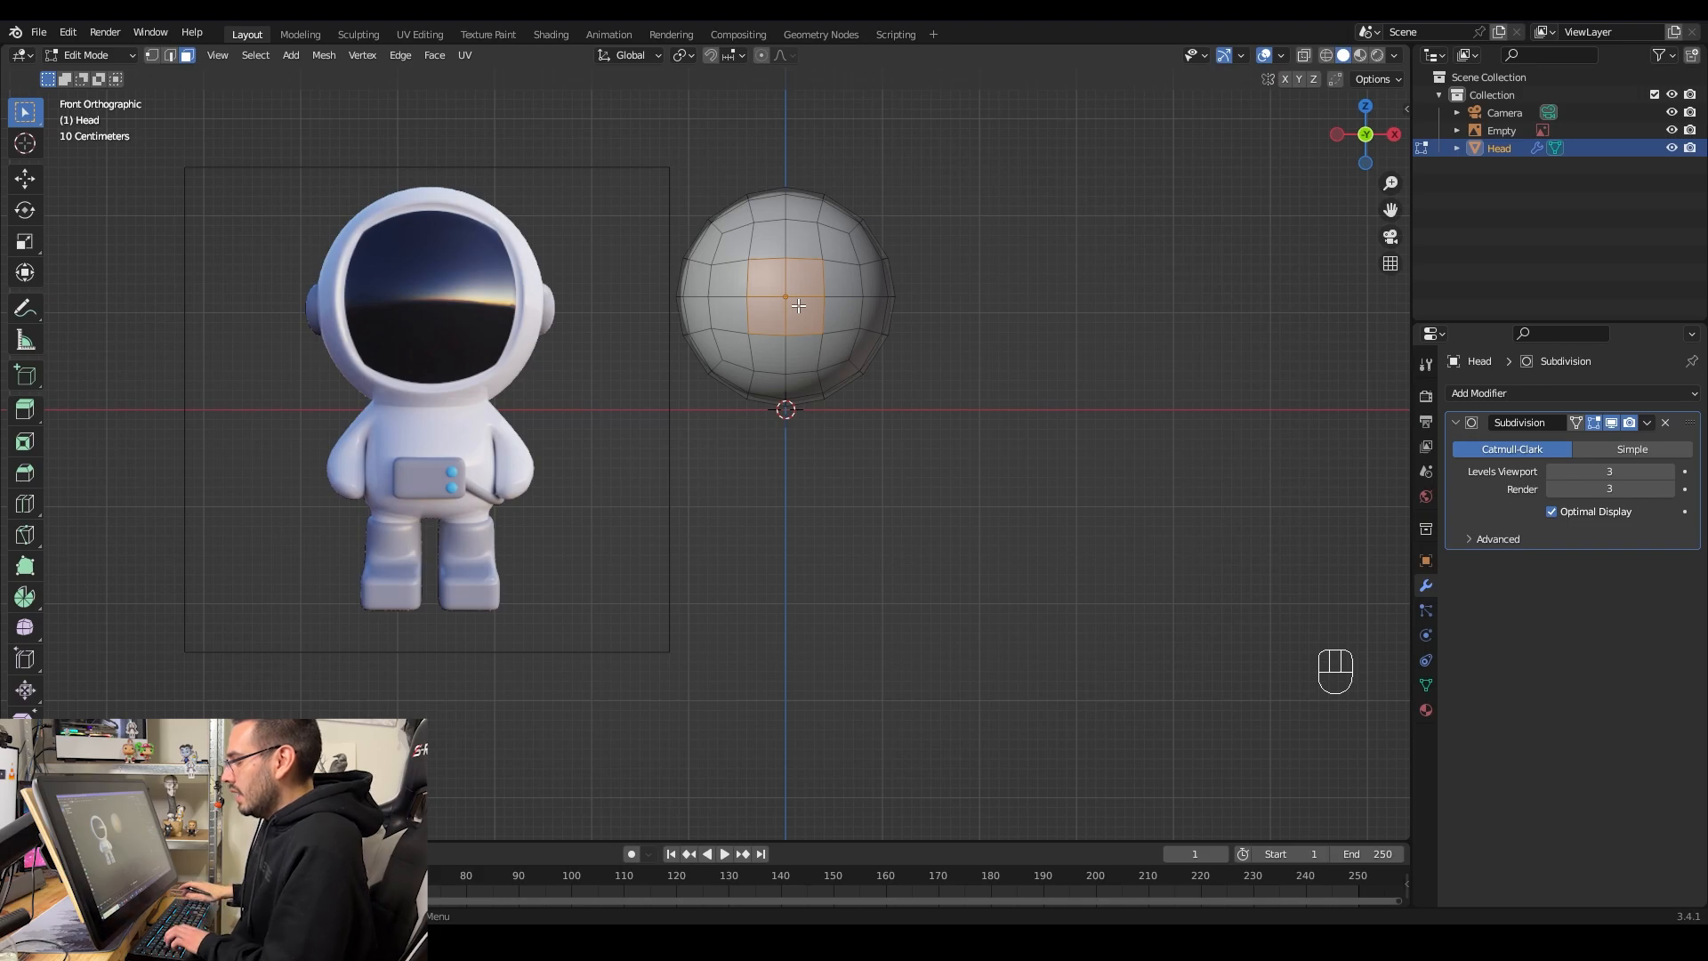
{"action": "key", "text": "ctrl"}
{"action": "key", "text": "ctrl+KP_Add"}
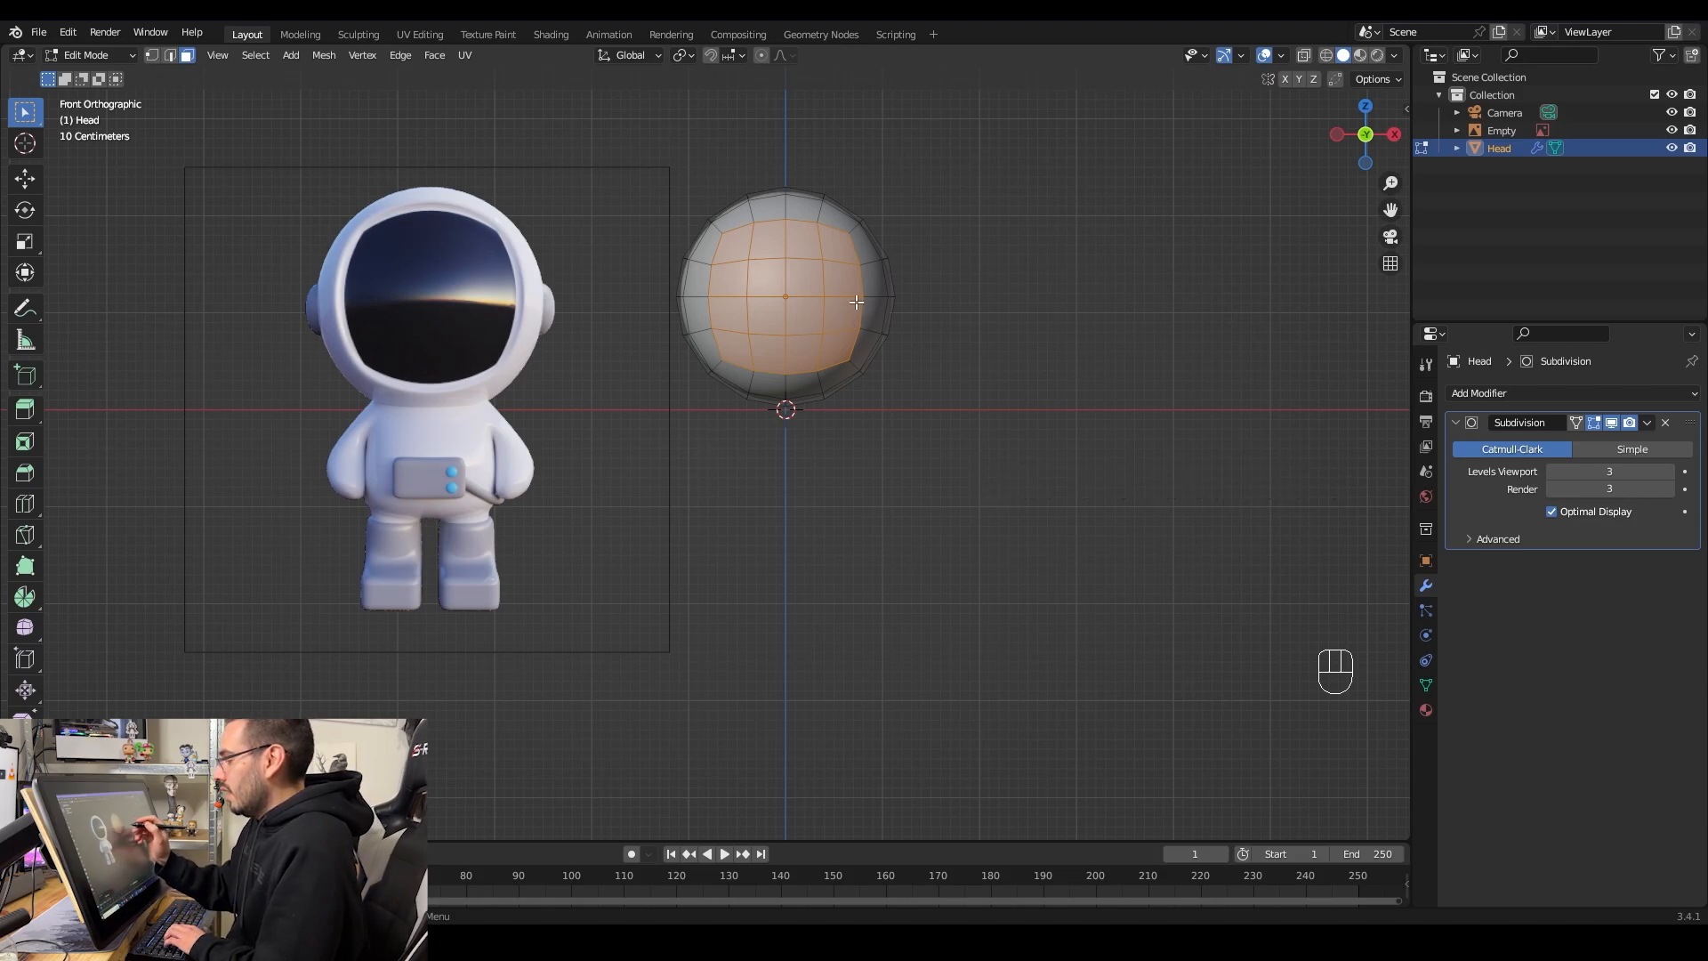
Extrude the selected visor faces about 0.19 m along Y into the Head and return to Object Mode with X-ray off
{"action": "left_click", "coordinate": [1304, 56]}
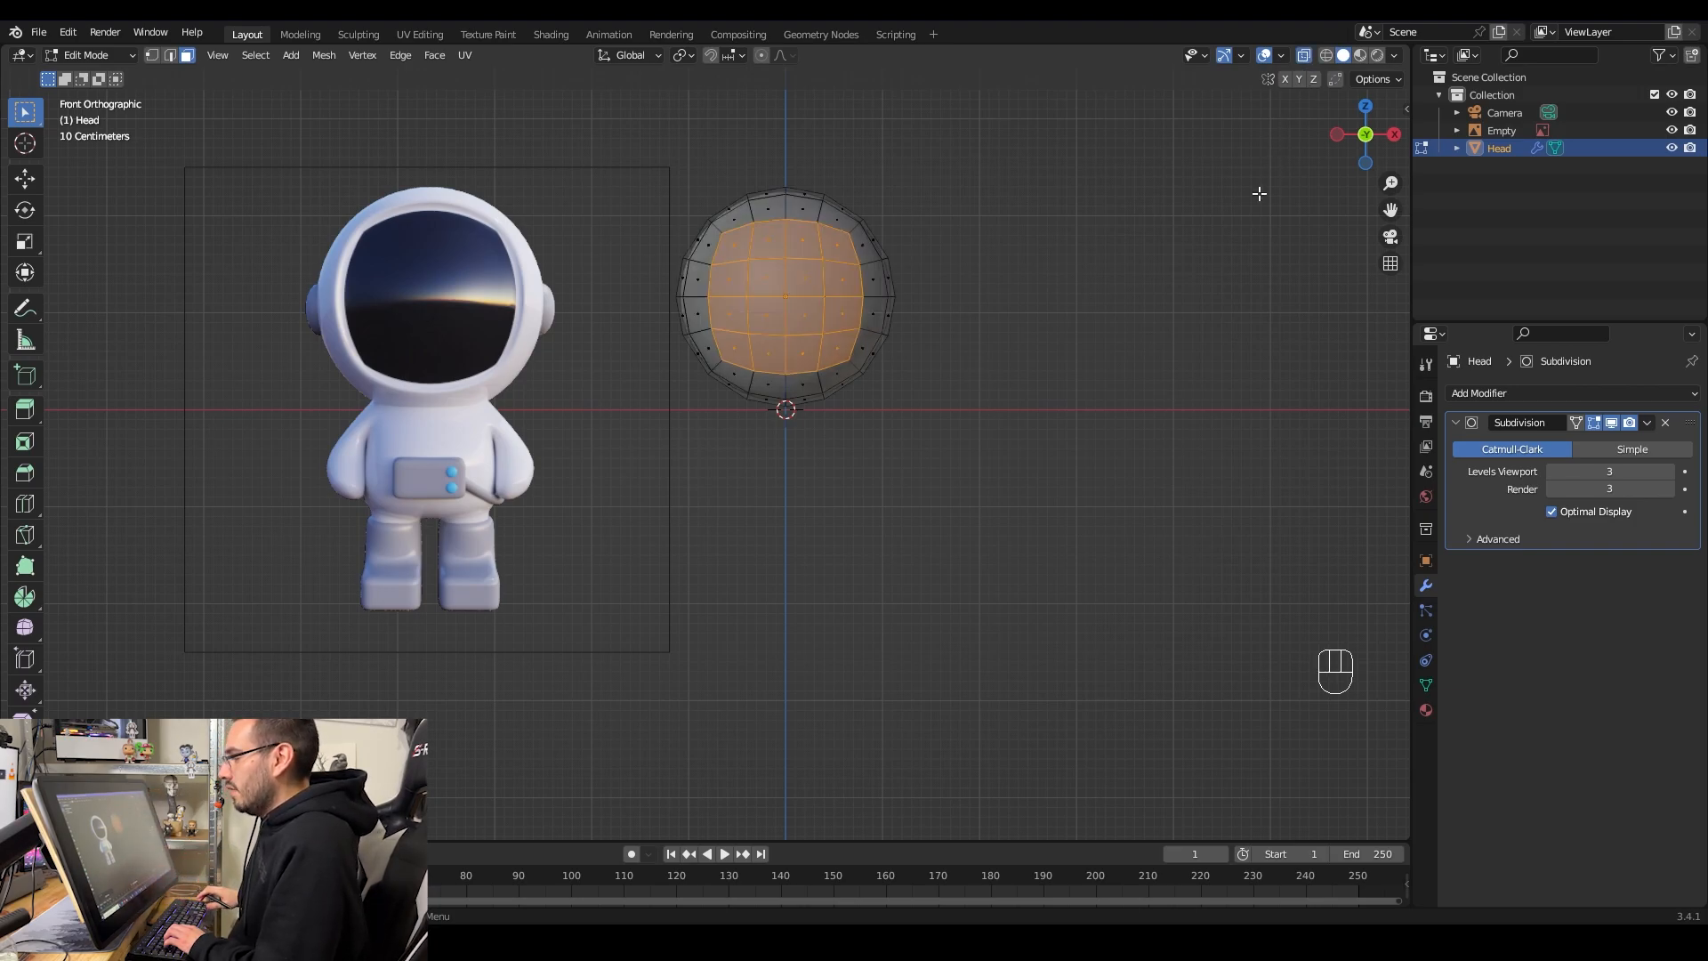
{"action": "key", "text": "KP_3"}
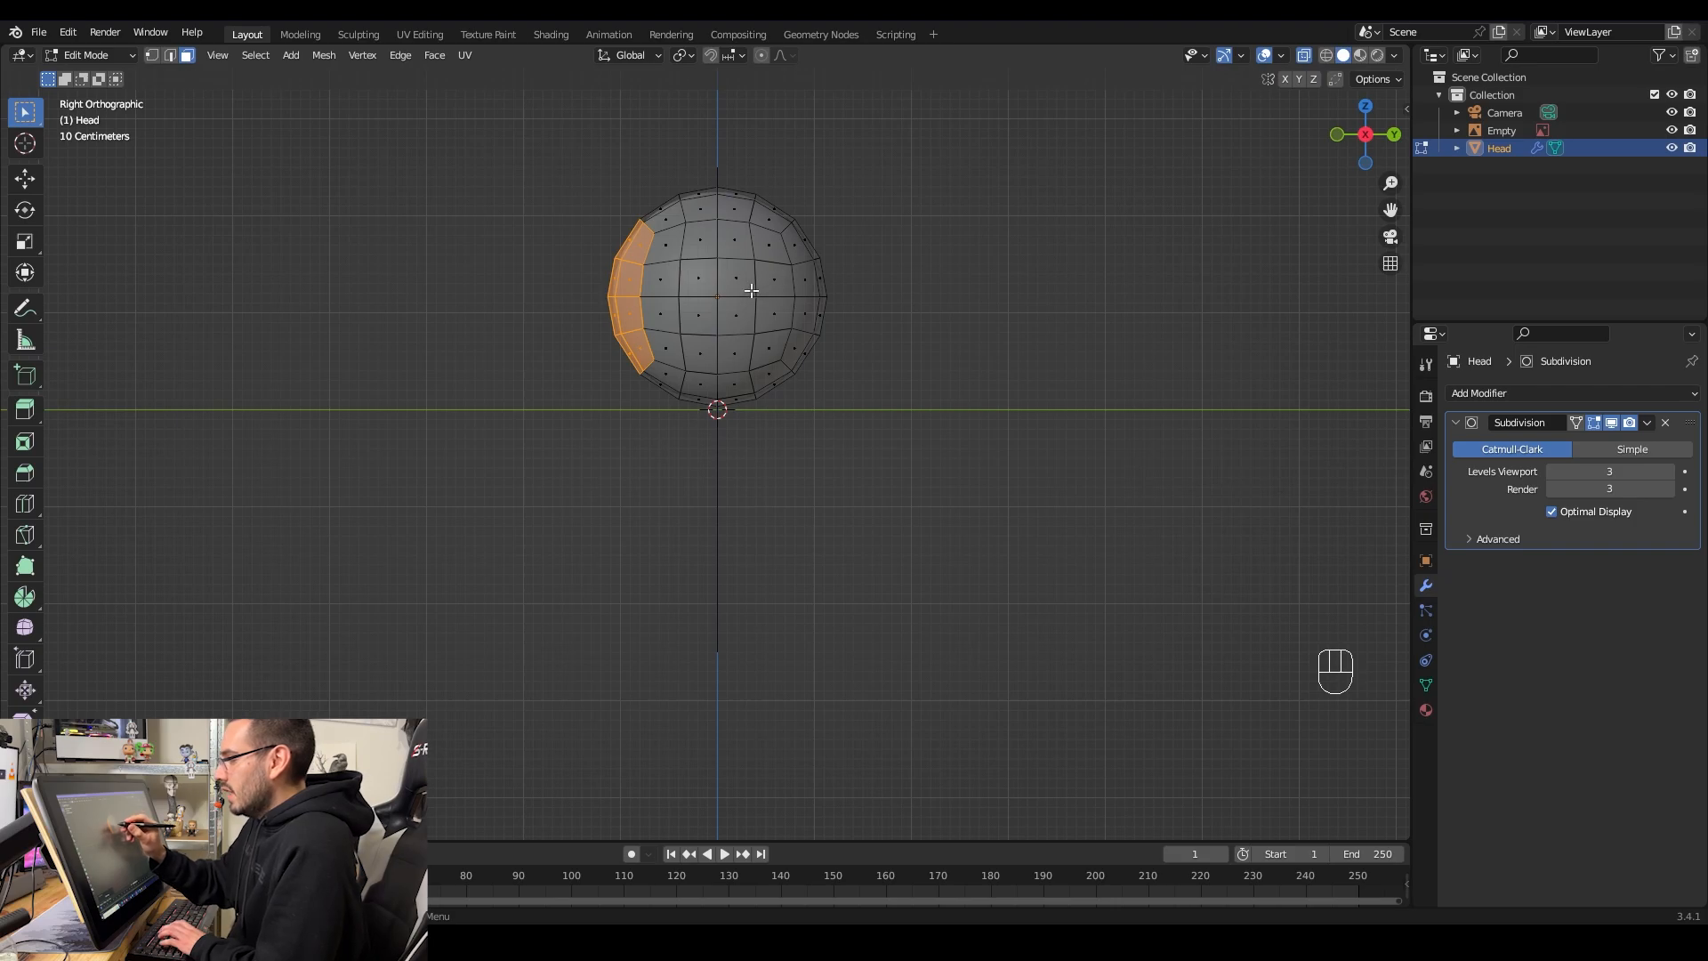
{"action": "key", "text": "e"}
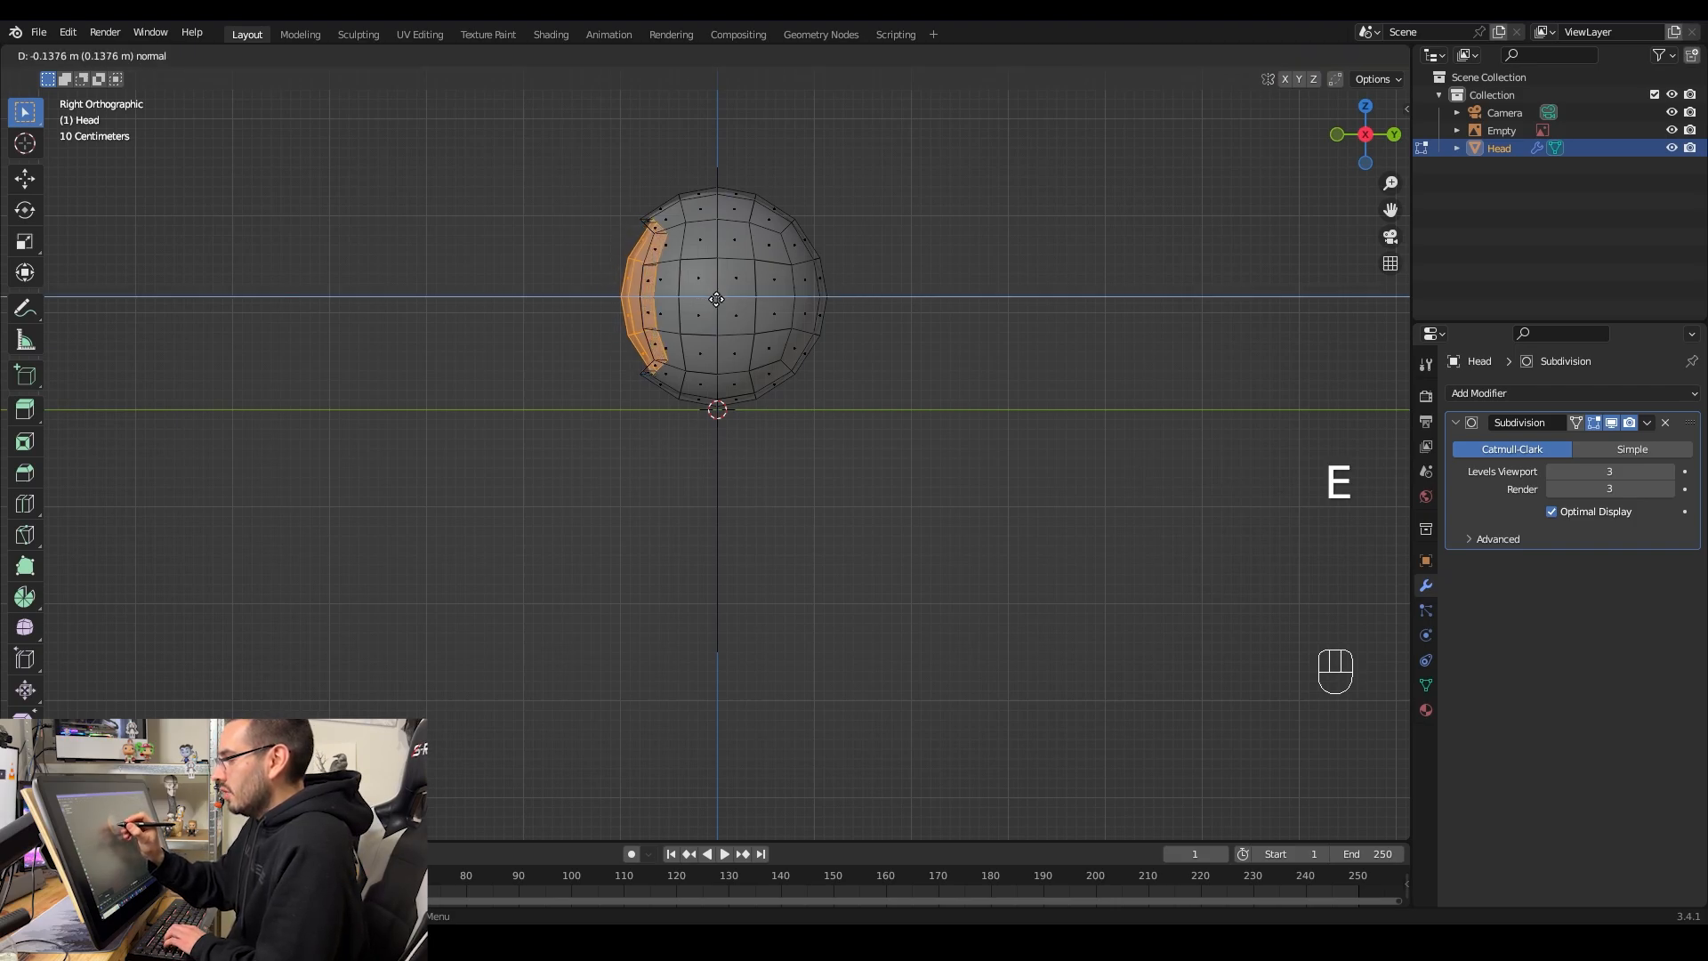
{"action": "key", "text": "y"}
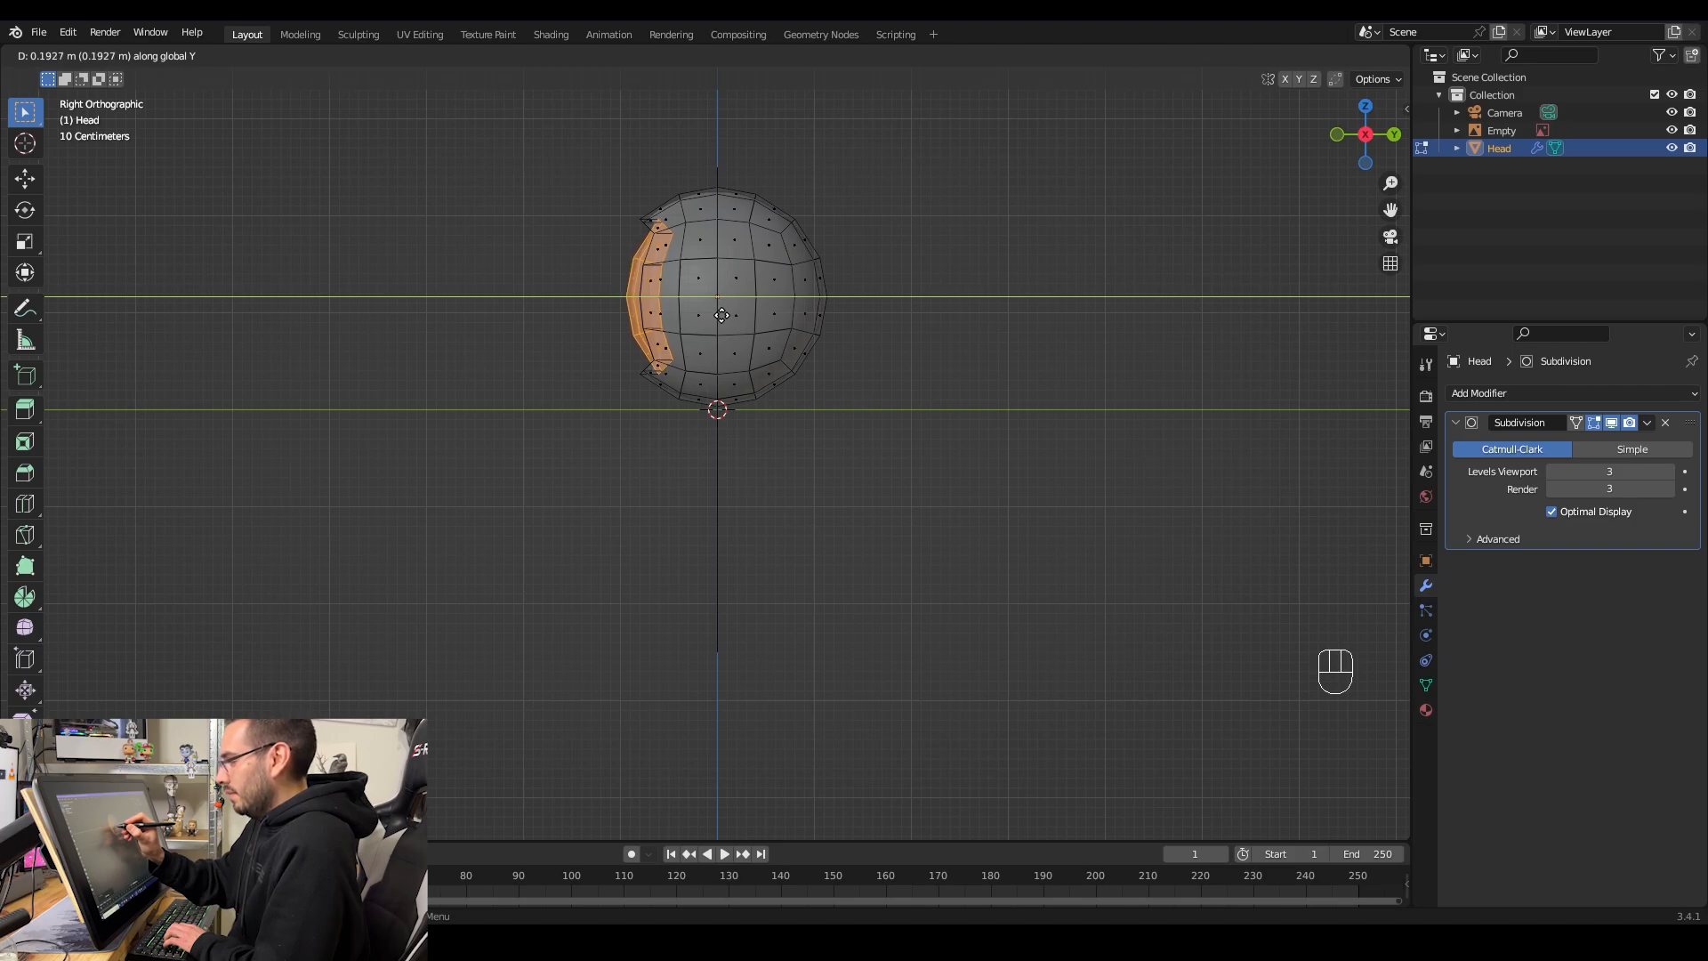
{"action": "left_click", "coordinate": [722, 314]}
{"action": "middle_click_drag", "start_coordinate": [756, 329], "coordinate": [891, 222]}
{"action": "middle_click_drag", "start_coordinate": [902, 320], "coordinate": [870, 325]}
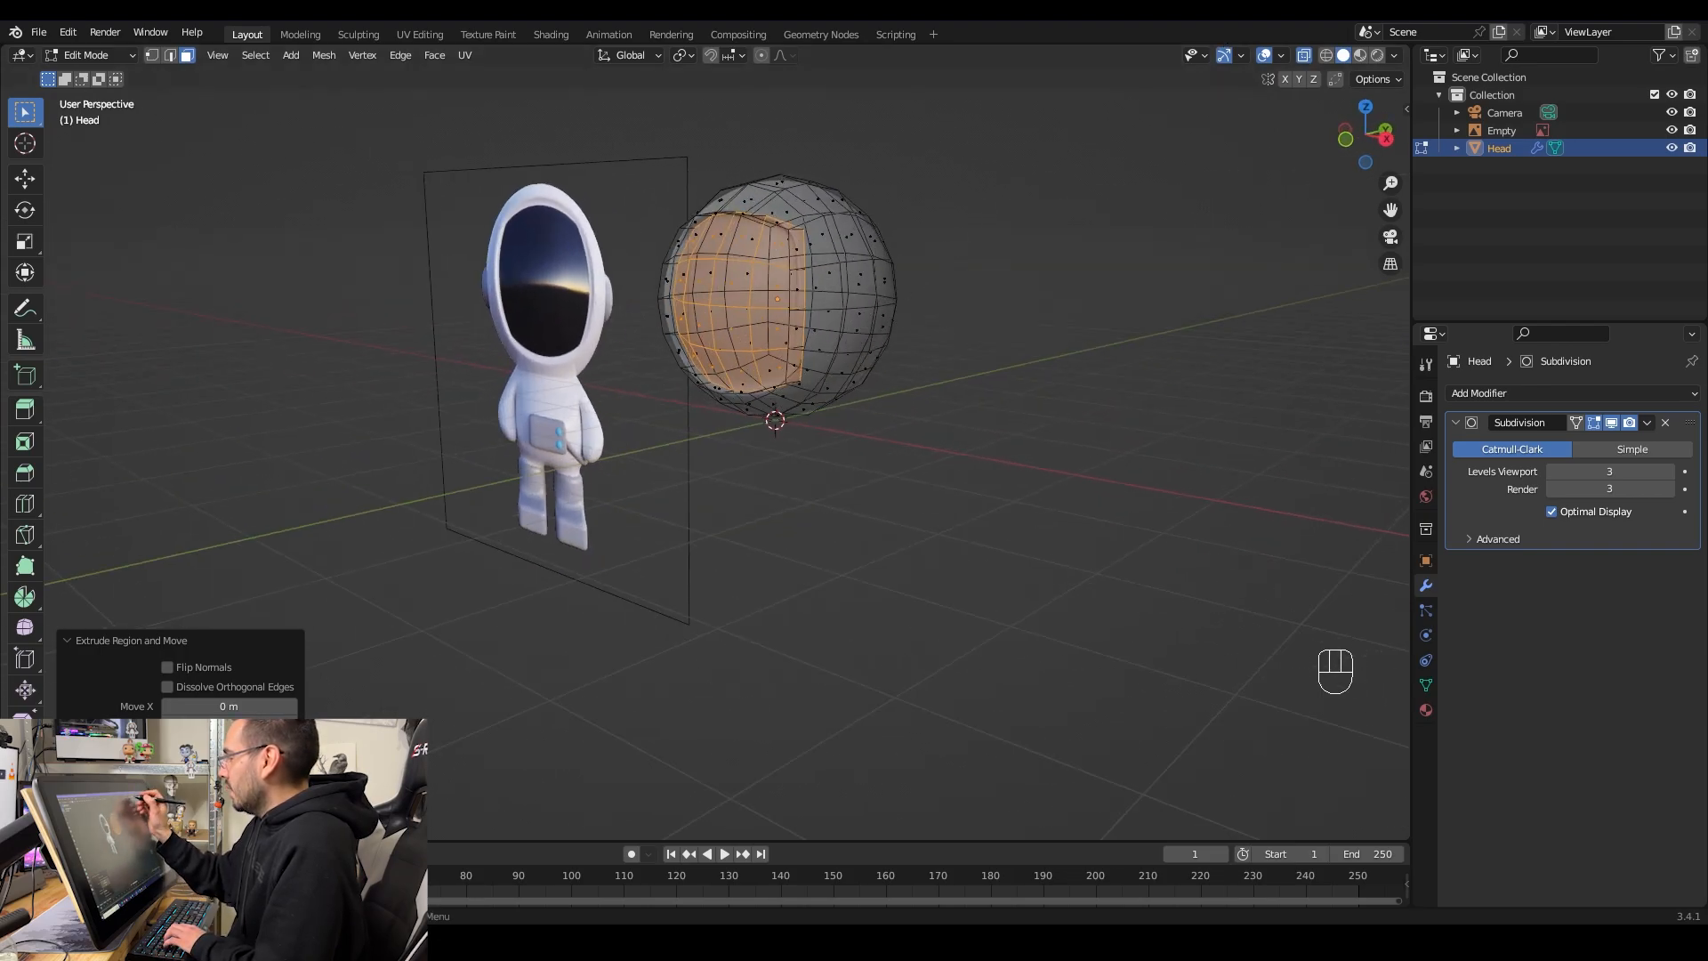
{"action": "left_click", "coordinate": [1306, 55]}
{"action": "middle_click_drag", "start_coordinate": [880, 347], "coordinate": [963, 293]}
{"action": "key", "text": "Tab"}
{"action": "middle_click_drag", "start_coordinate": [875, 361], "coordinate": [842, 399]}
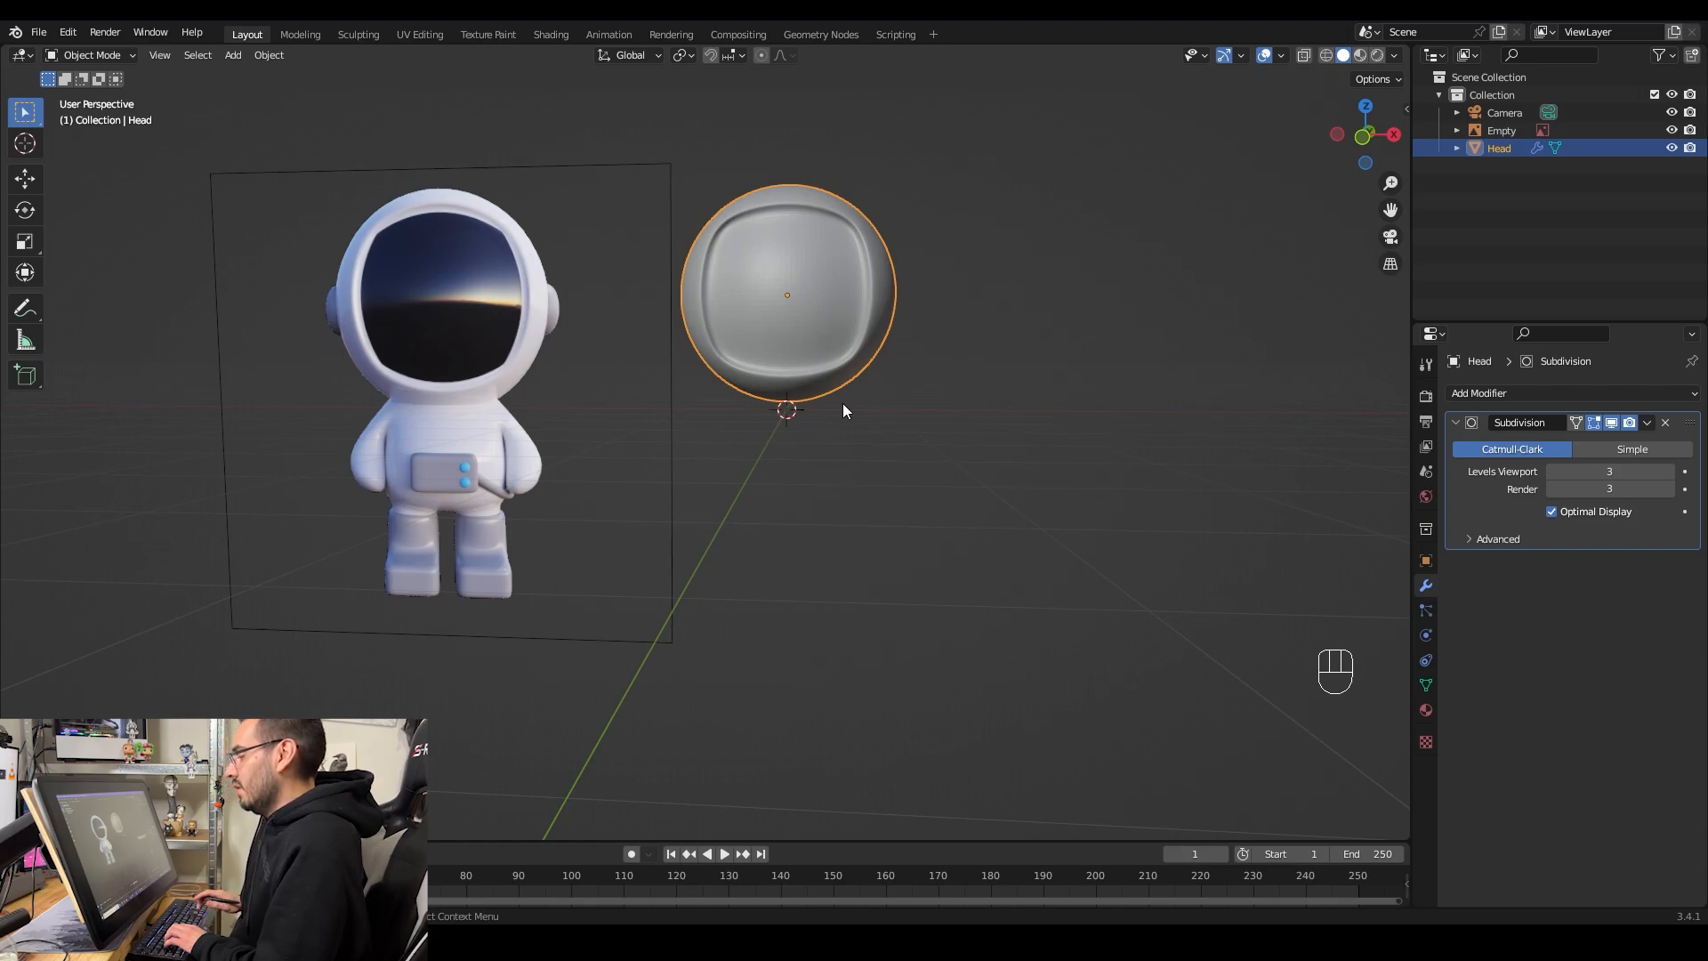
Deselect the Head and add a second round cube at the world origin in the front view
{"action": "key", "text": "KP_1"}
{"action": "left_click", "coordinate": [905, 388]}
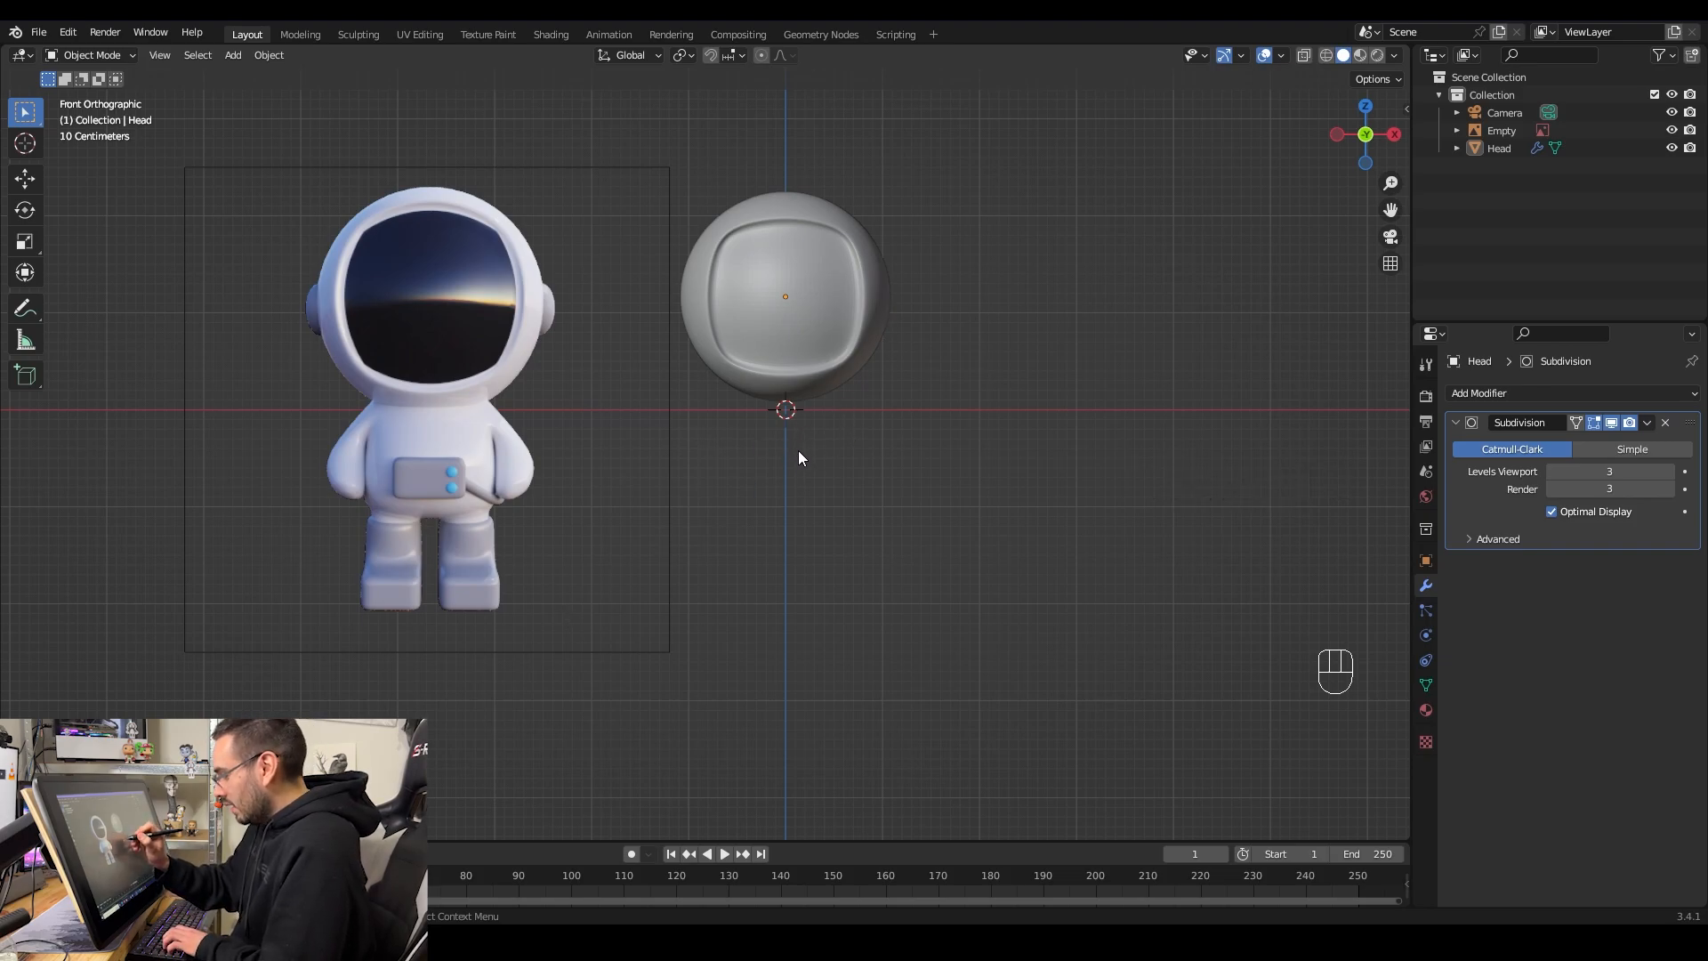
{"action": "key", "text": "shift+a"}
{"action": "mouse_move", "coordinate": [810, 443]}
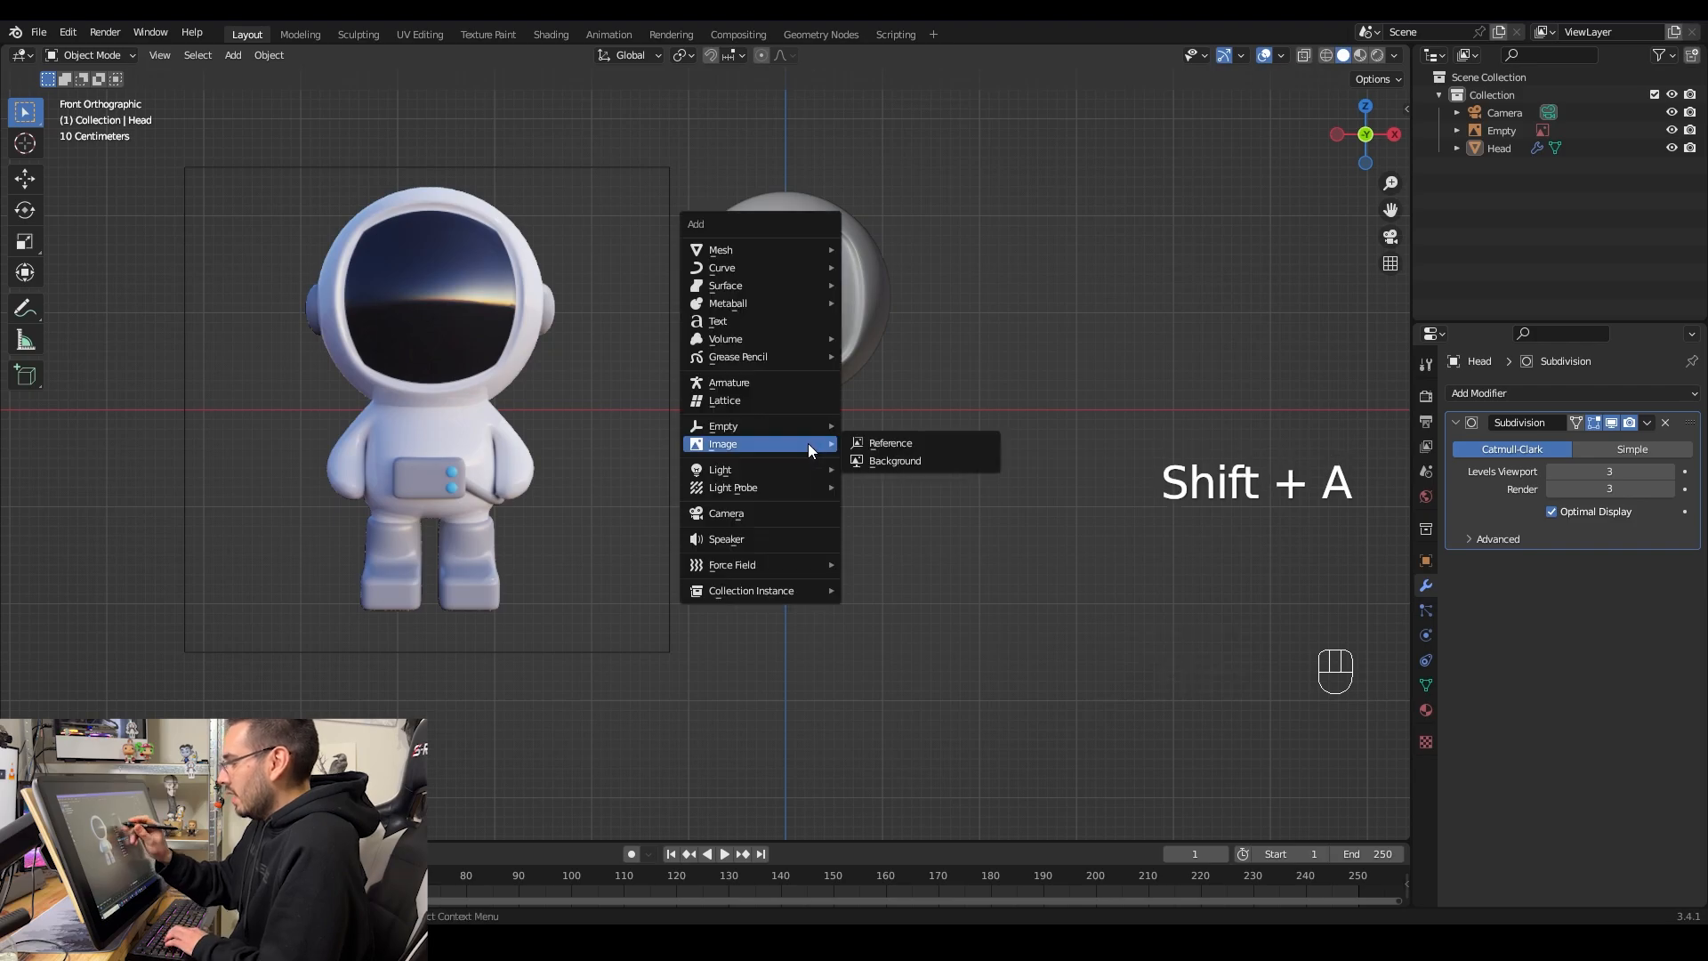
{"action": "mouse_move", "coordinate": [807, 249]}
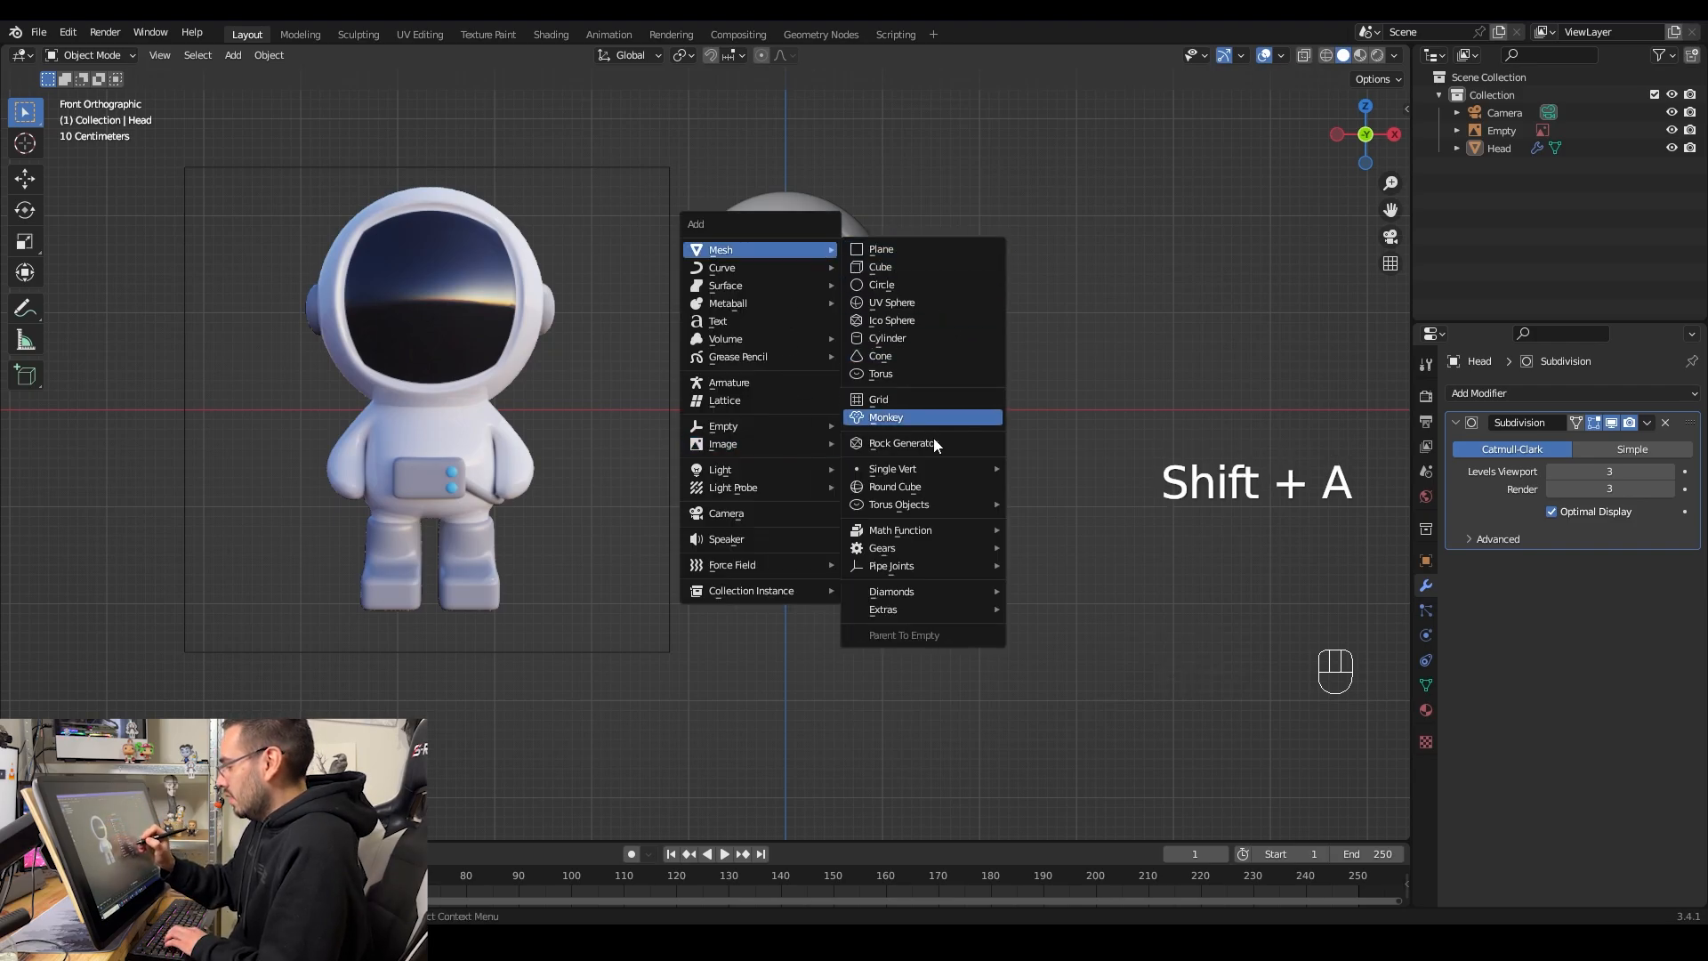
{"action": "left_click", "coordinate": [943, 486]}
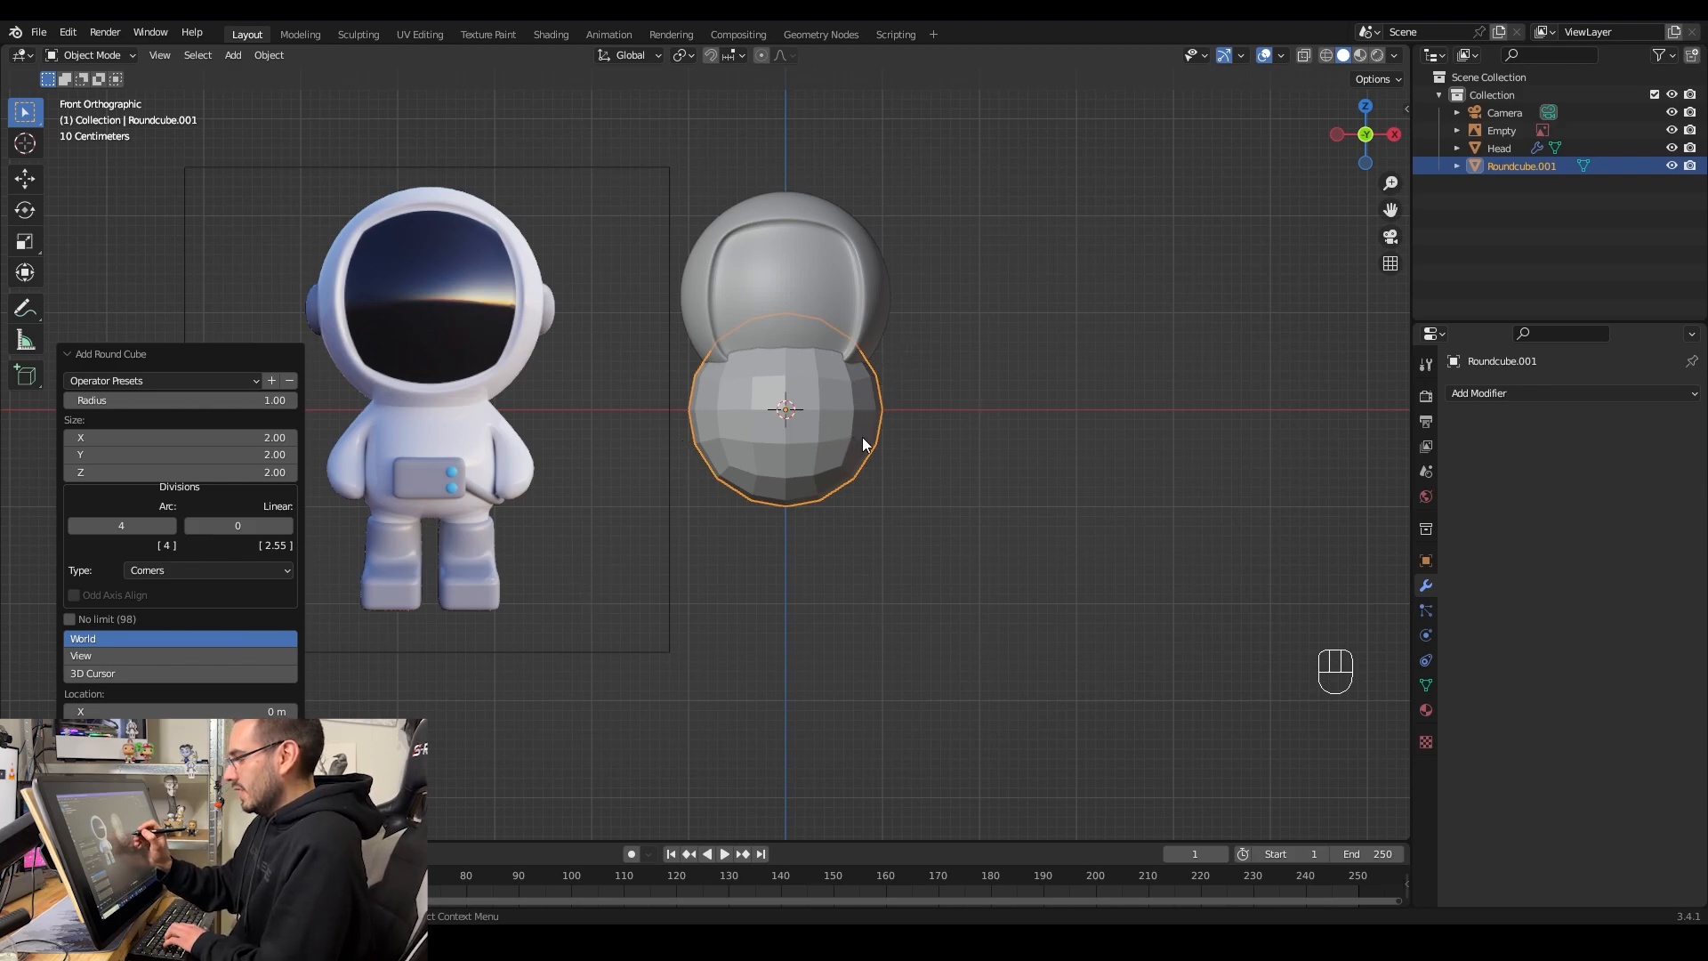
Move the new round cube about 0.9 m down along Z, placing it below the Head as the body
{"action": "key", "text": "z"}
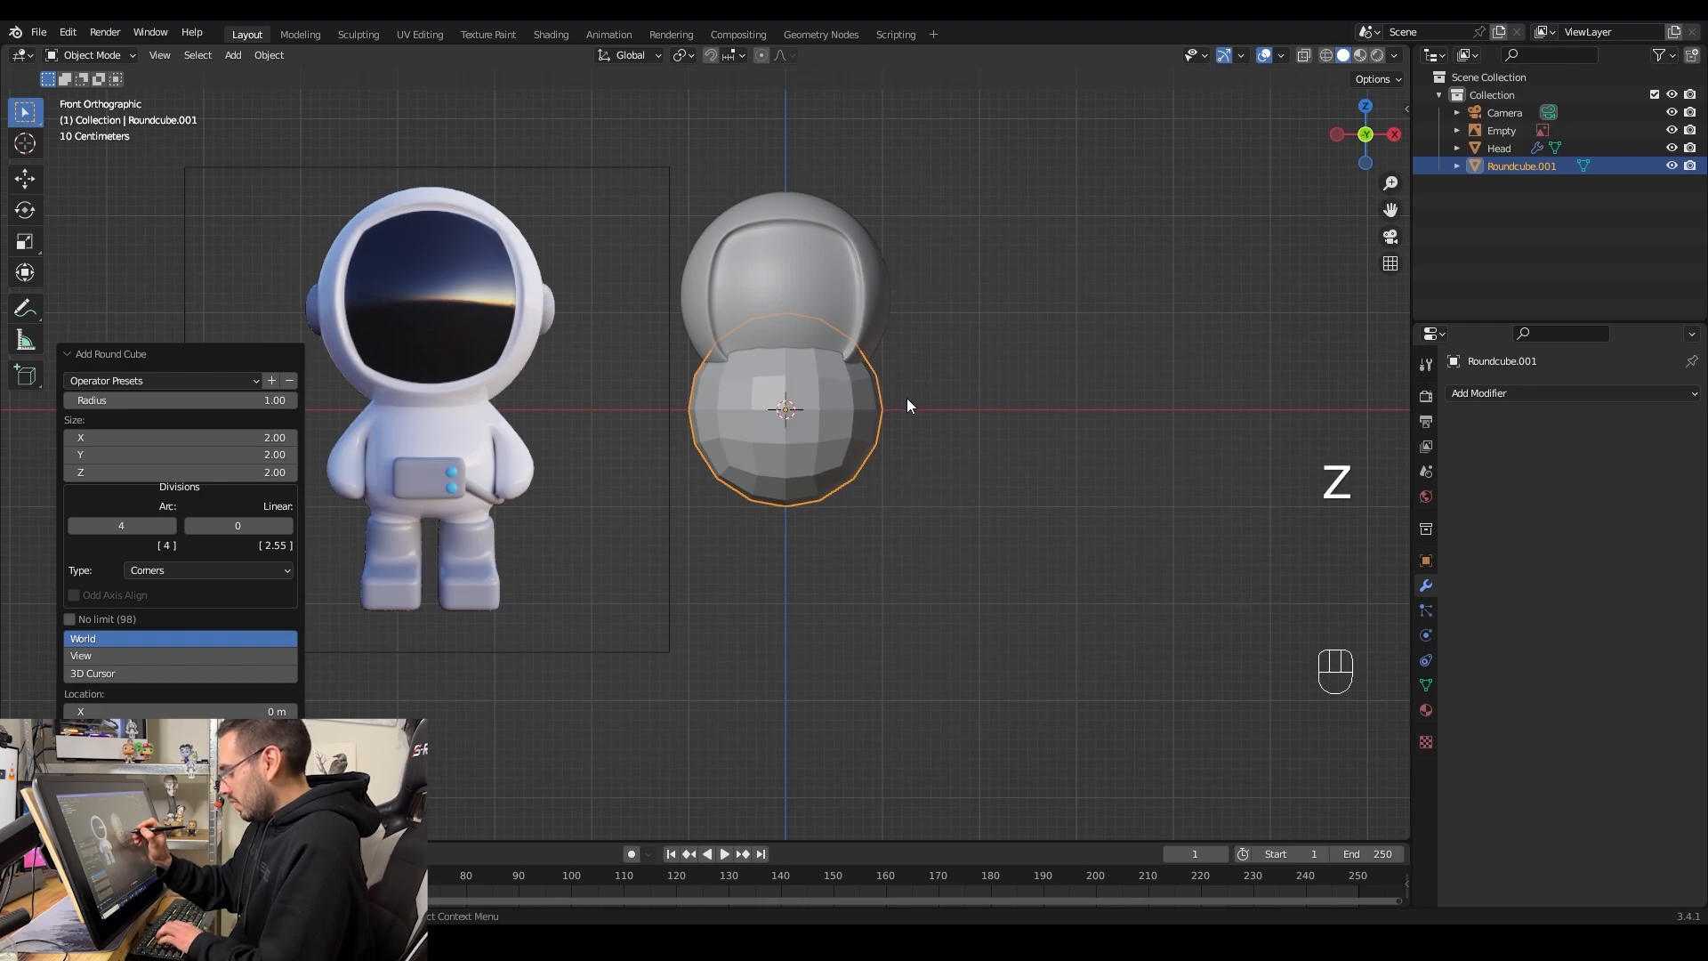
{"action": "key", "text": "g"}
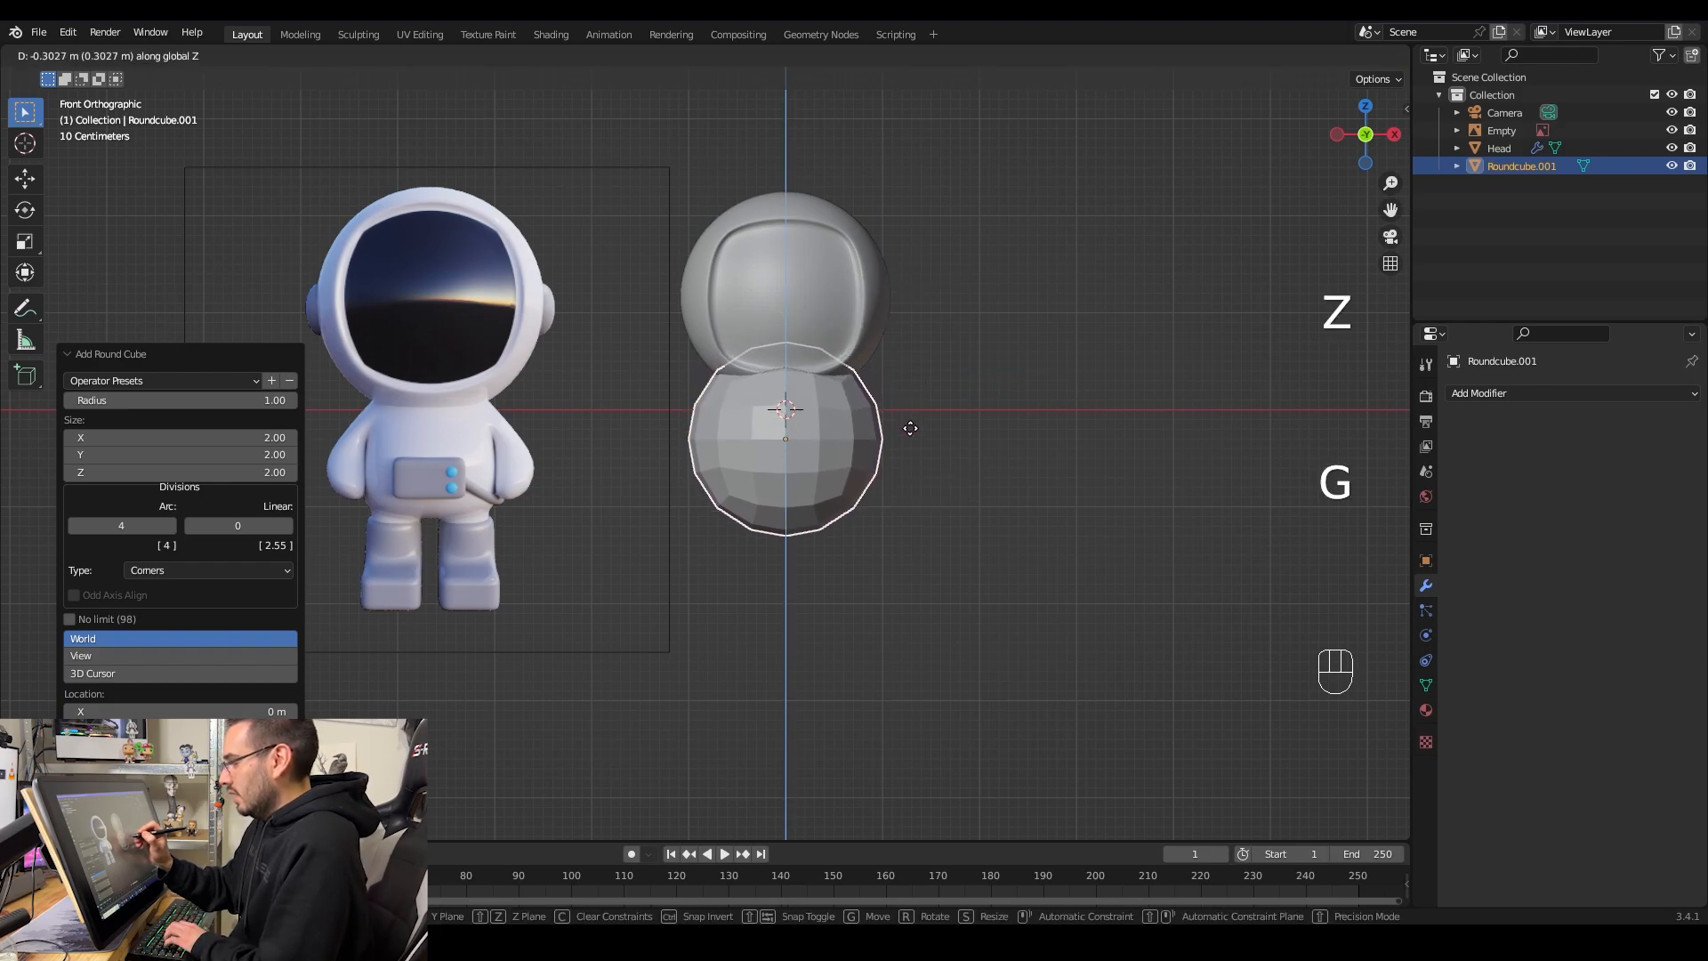
{"action": "key", "text": "z"}
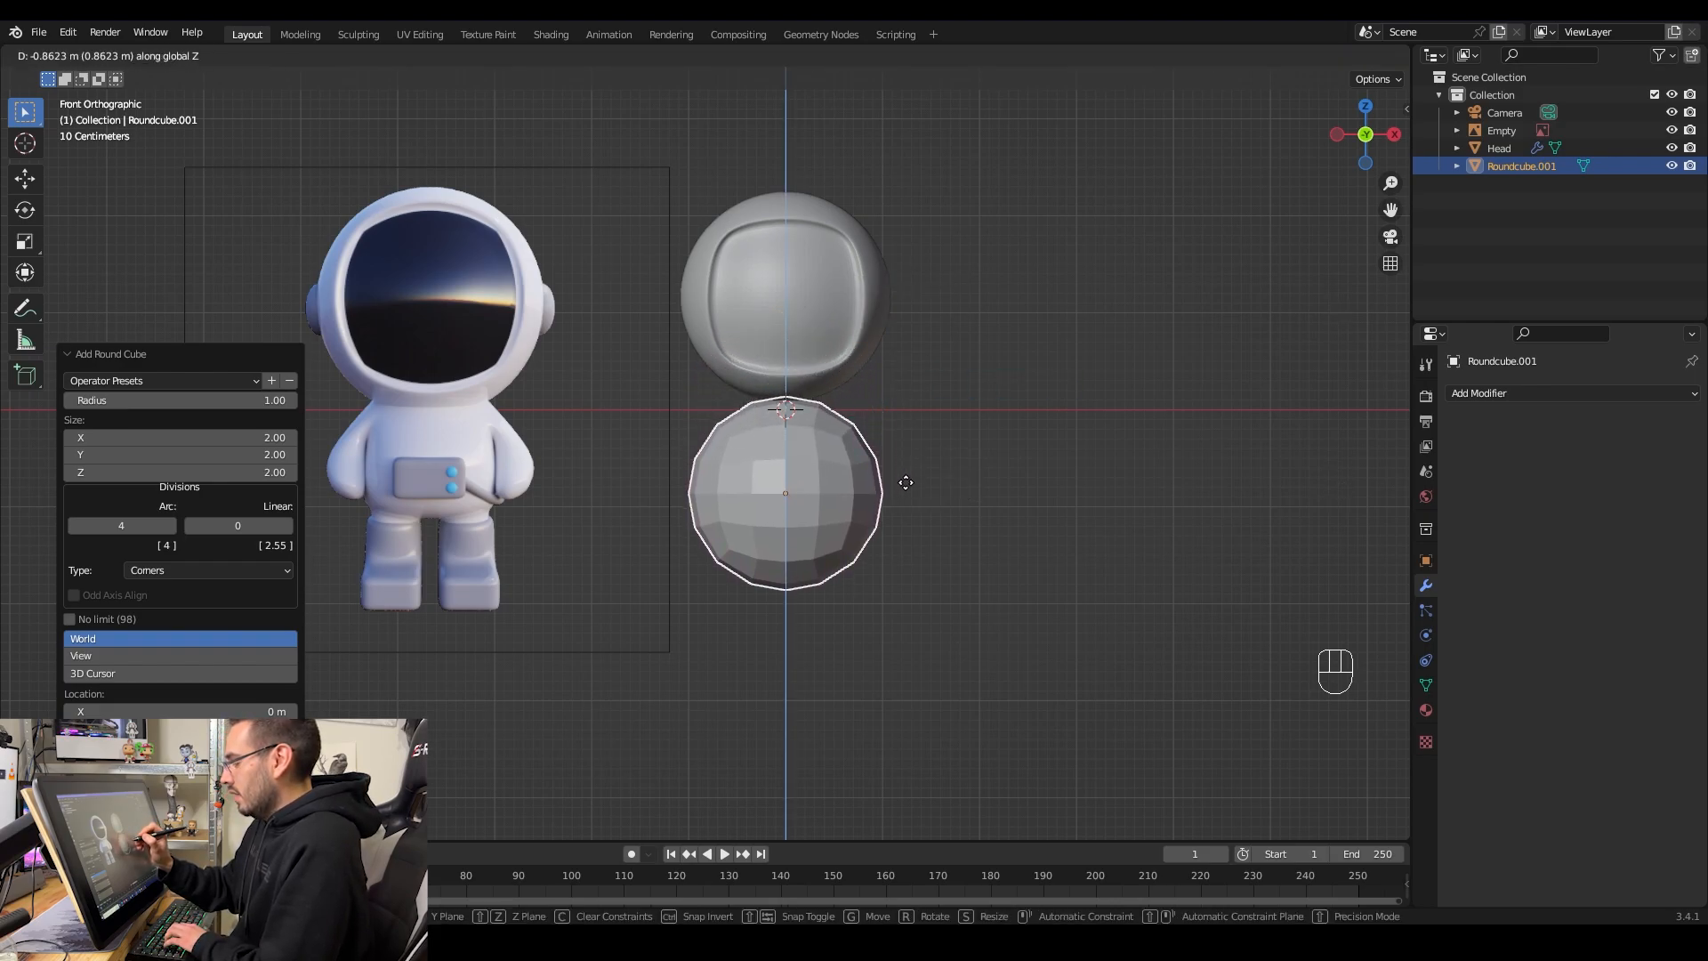
{"action": "left_click", "coordinate": [908, 488]}
{"action": "middle_click_drag", "start_coordinate": [896, 408], "coordinate": [918, 379], "text": "ctrl"}
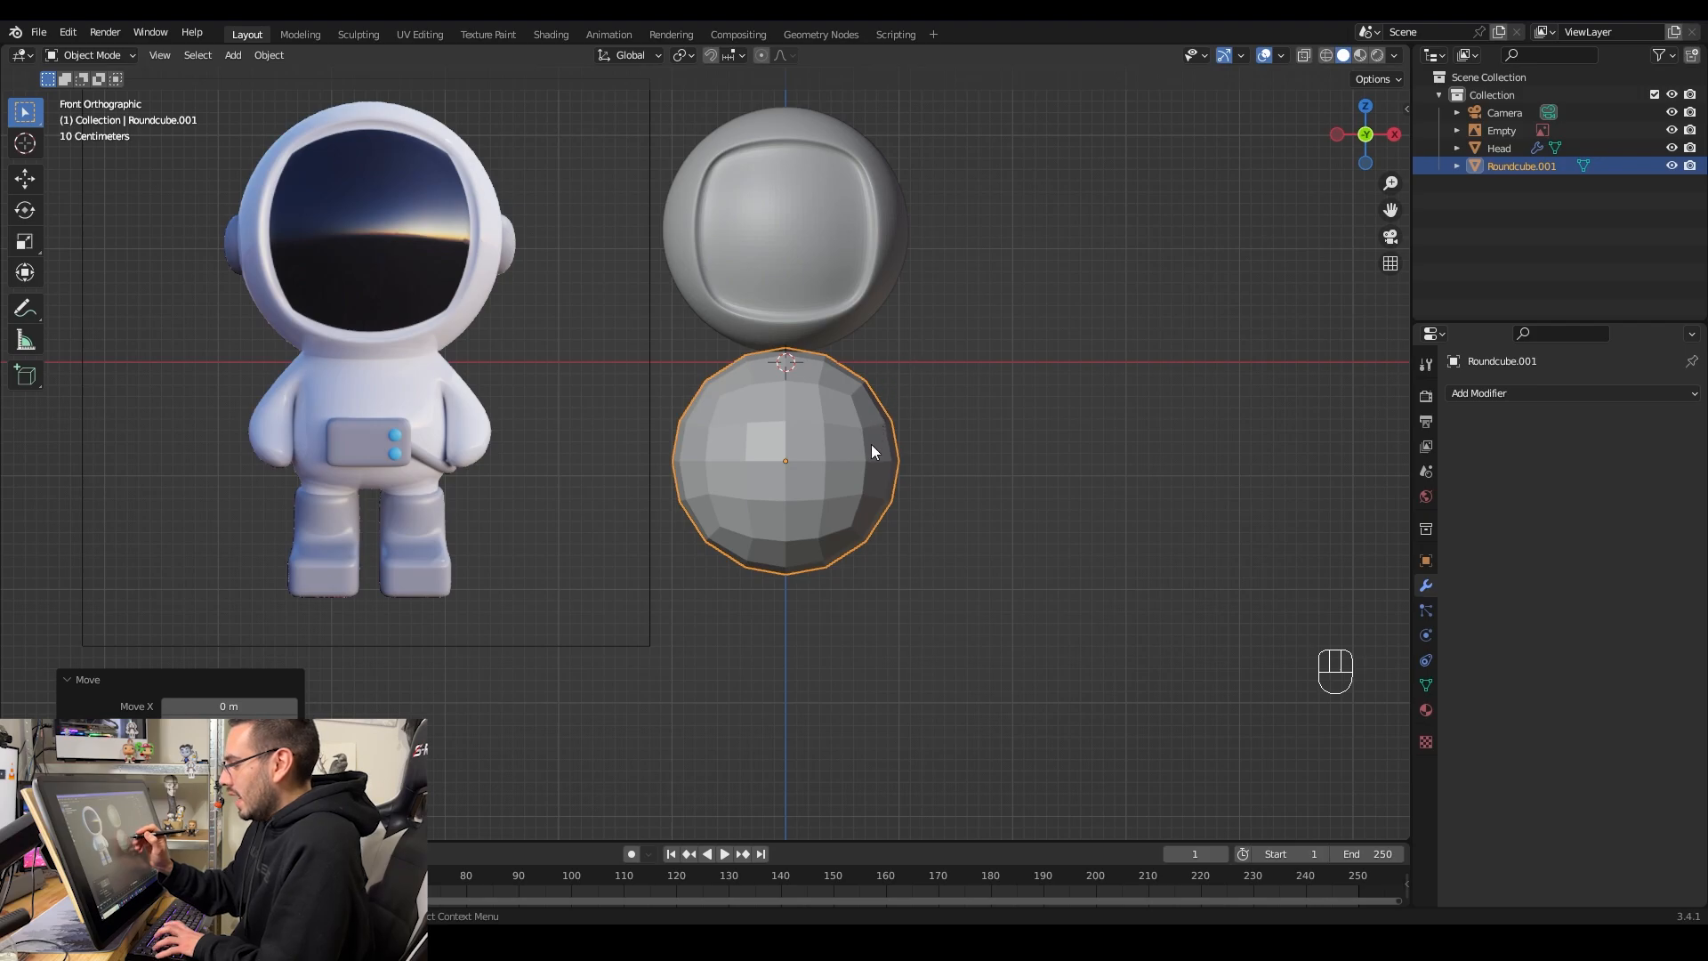
Delete the faces on the negative X half of the body round cube and return to Object Mode
{"action": "key", "text": "Tab"}
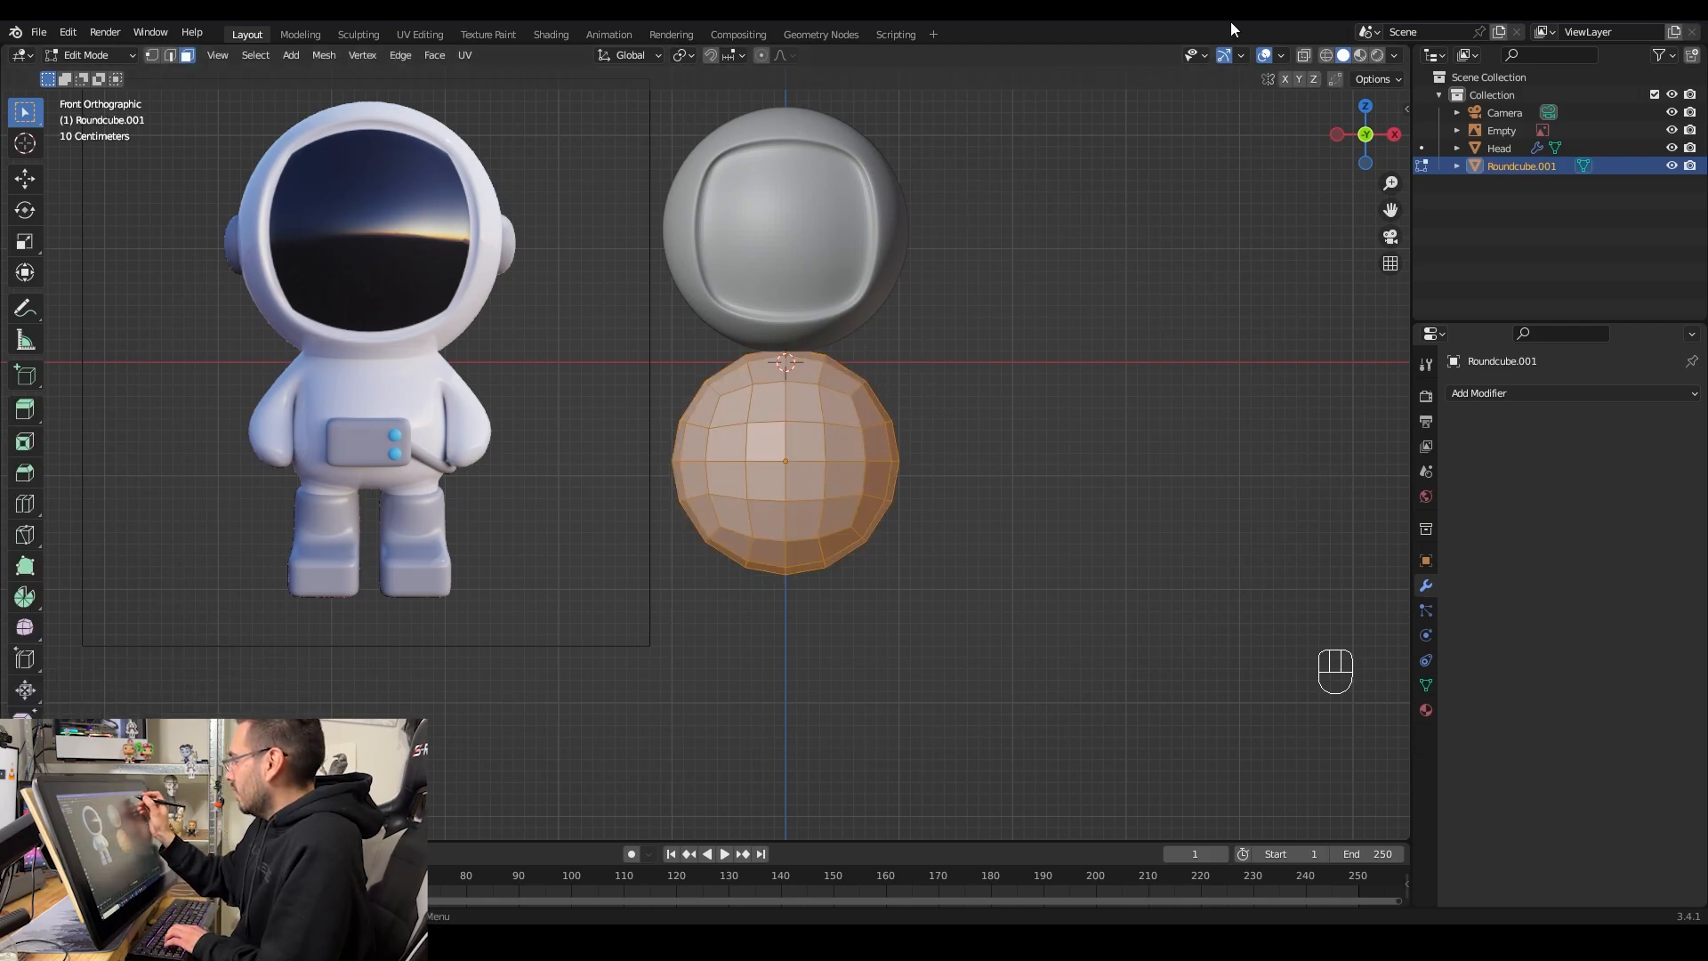
{"action": "left_click", "coordinate": [1303, 57]}
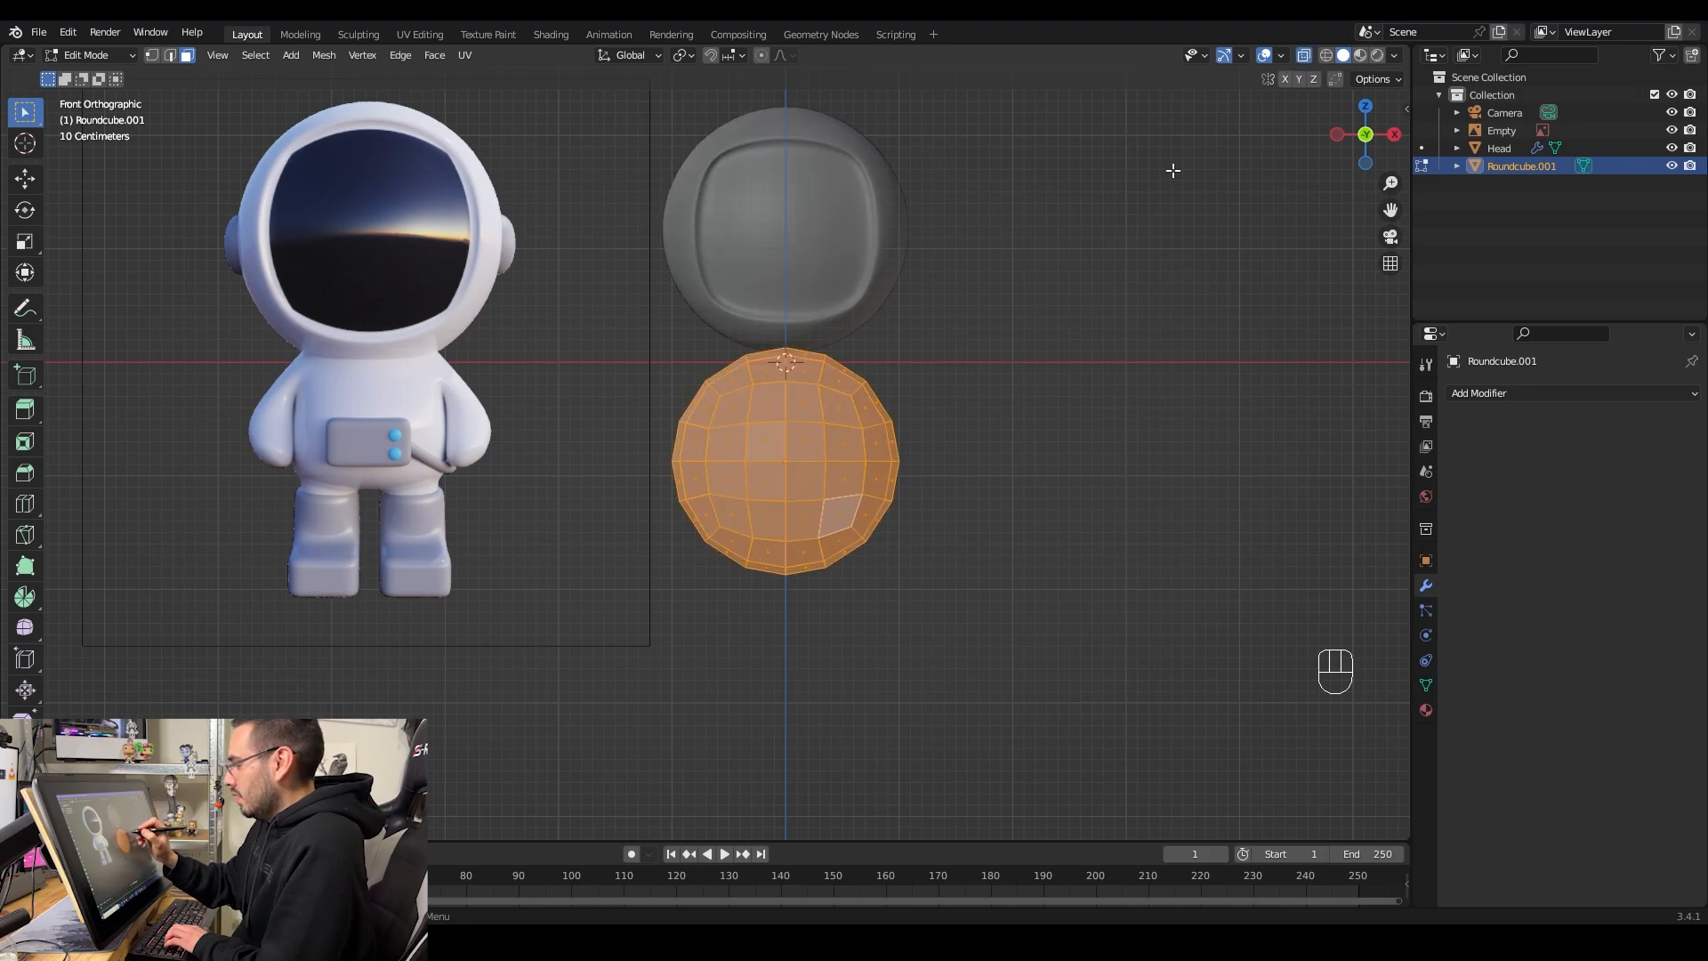
{"action": "left_click", "coordinate": [959, 399]}
{"action": "left_click_drag", "start_coordinate": [606, 281], "coordinate": [773, 631]}
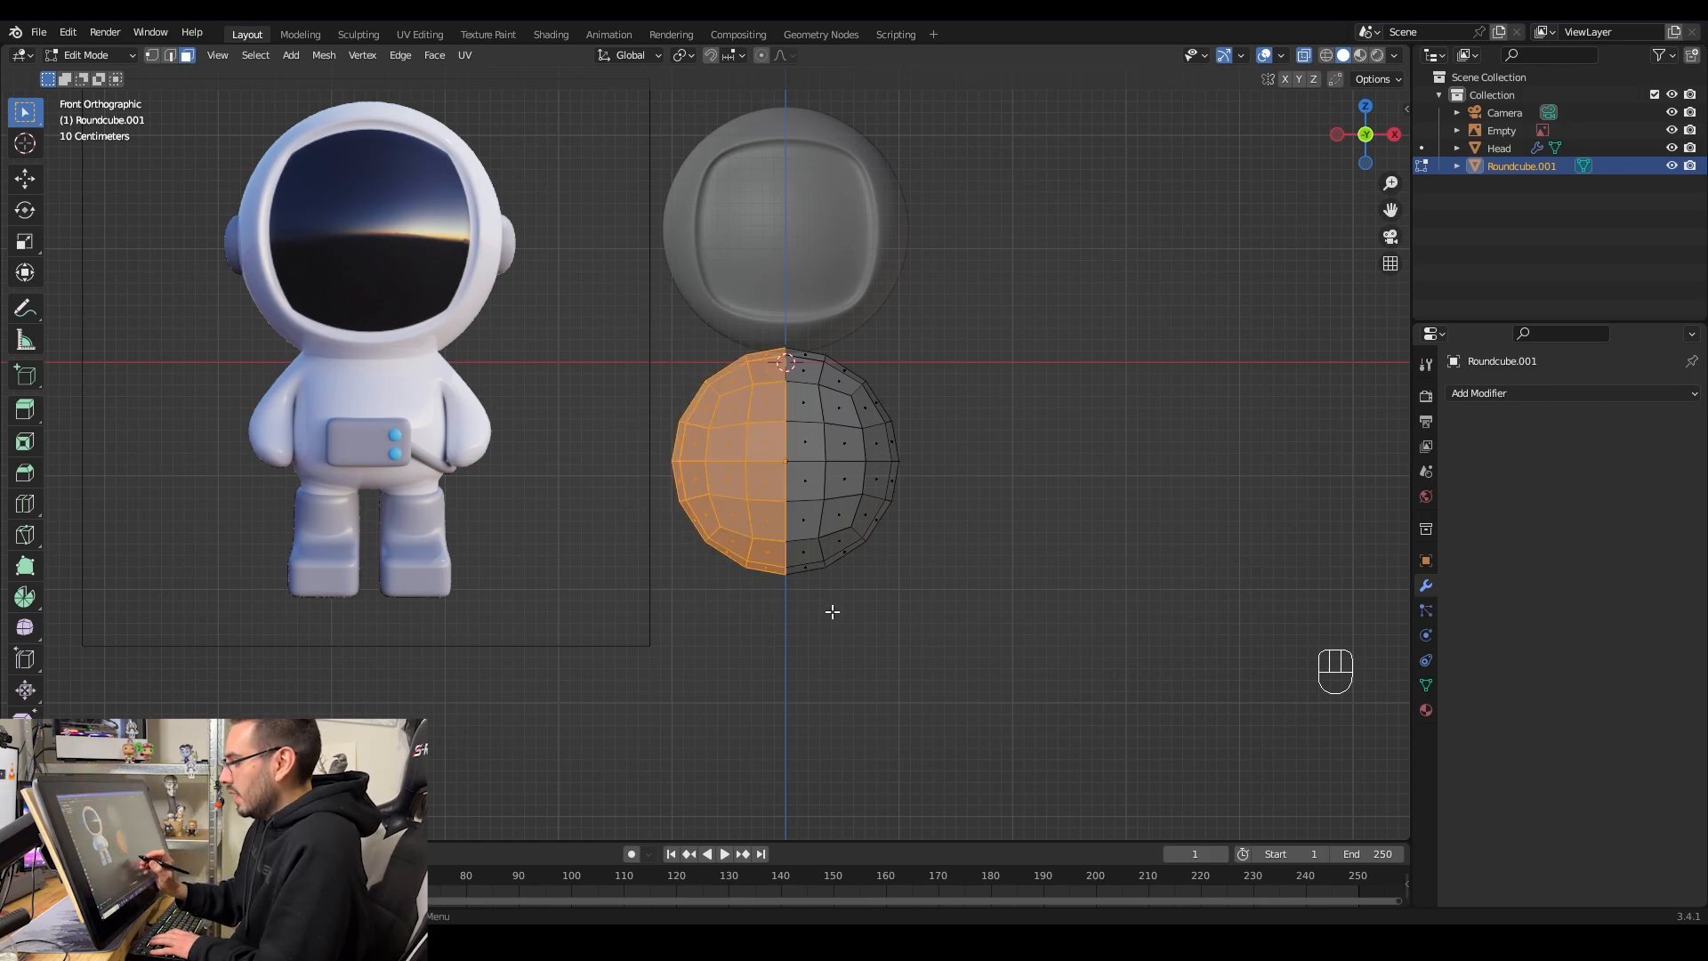
{"action": "key", "text": "Delete"}
{"action": "key", "text": "Down"}
{"action": "key", "text": "Down"}
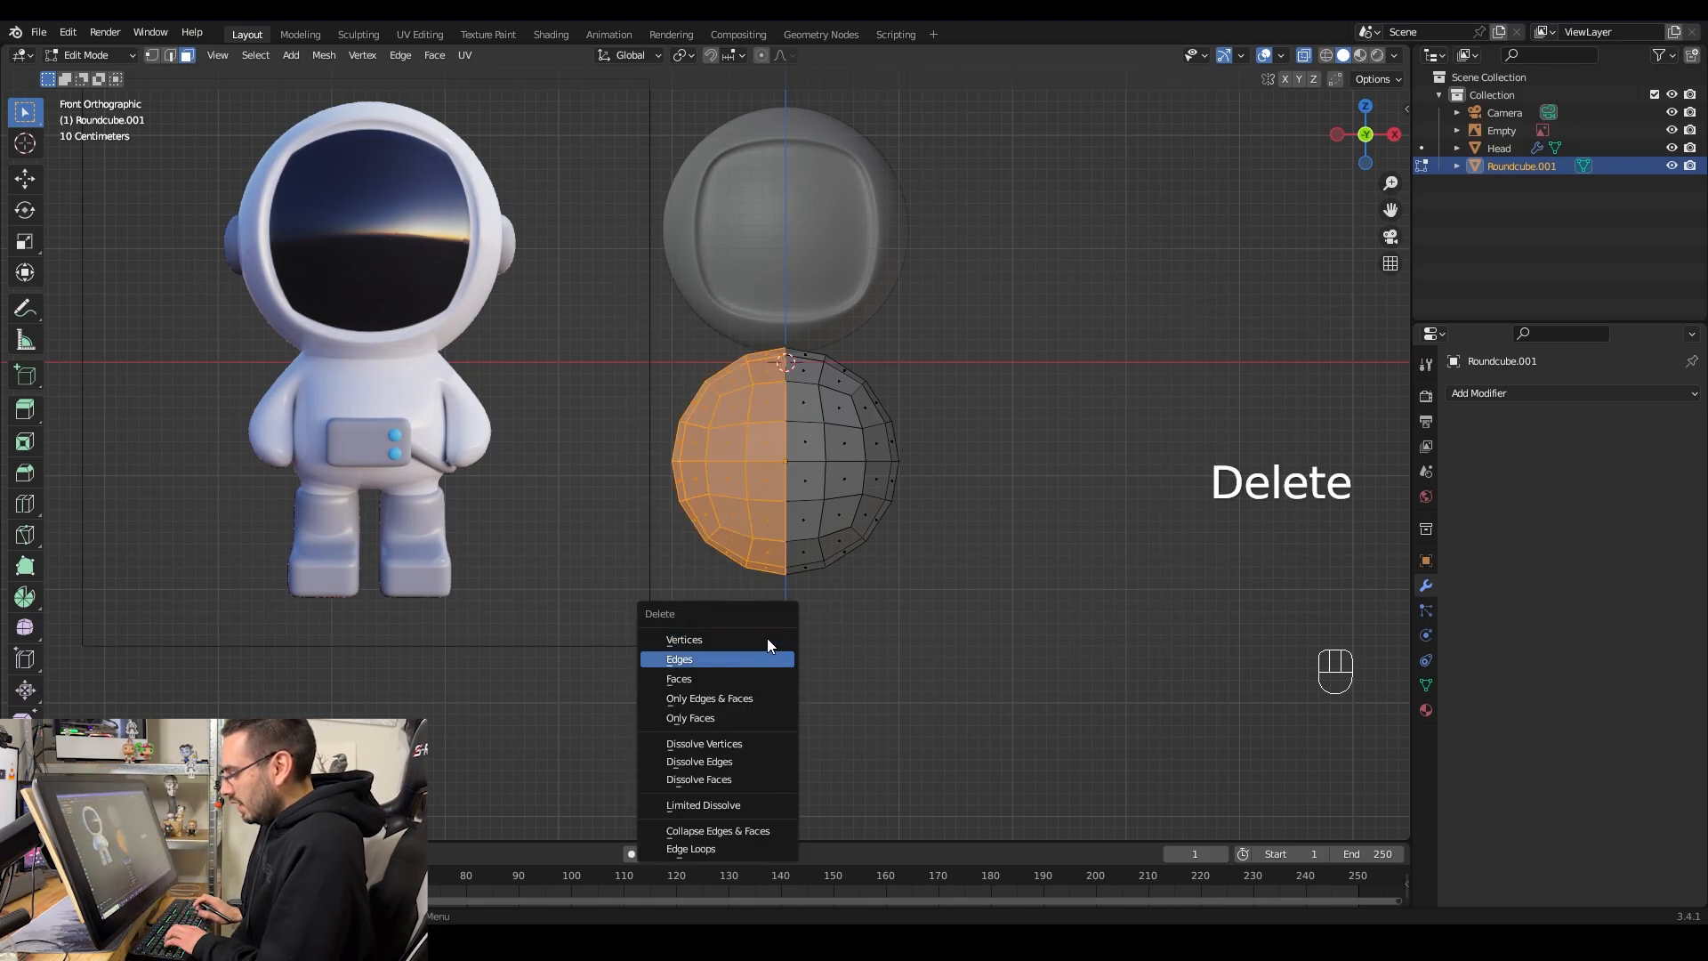
{"action": "key", "text": "Return"}
{"action": "mouse_move", "coordinate": [899, 439]}
{"action": "middle_mouse_down"}
{"action": "mouse_move", "coordinate": [987, 423]}
{"action": "mouse_move", "coordinate": [903, 449]}
{"action": "middle_mouse_up"}
{"action": "key", "text": "Tab"}
{"action": "middle_click_drag", "start_coordinate": [1054, 382], "coordinate": [1076, 378]}
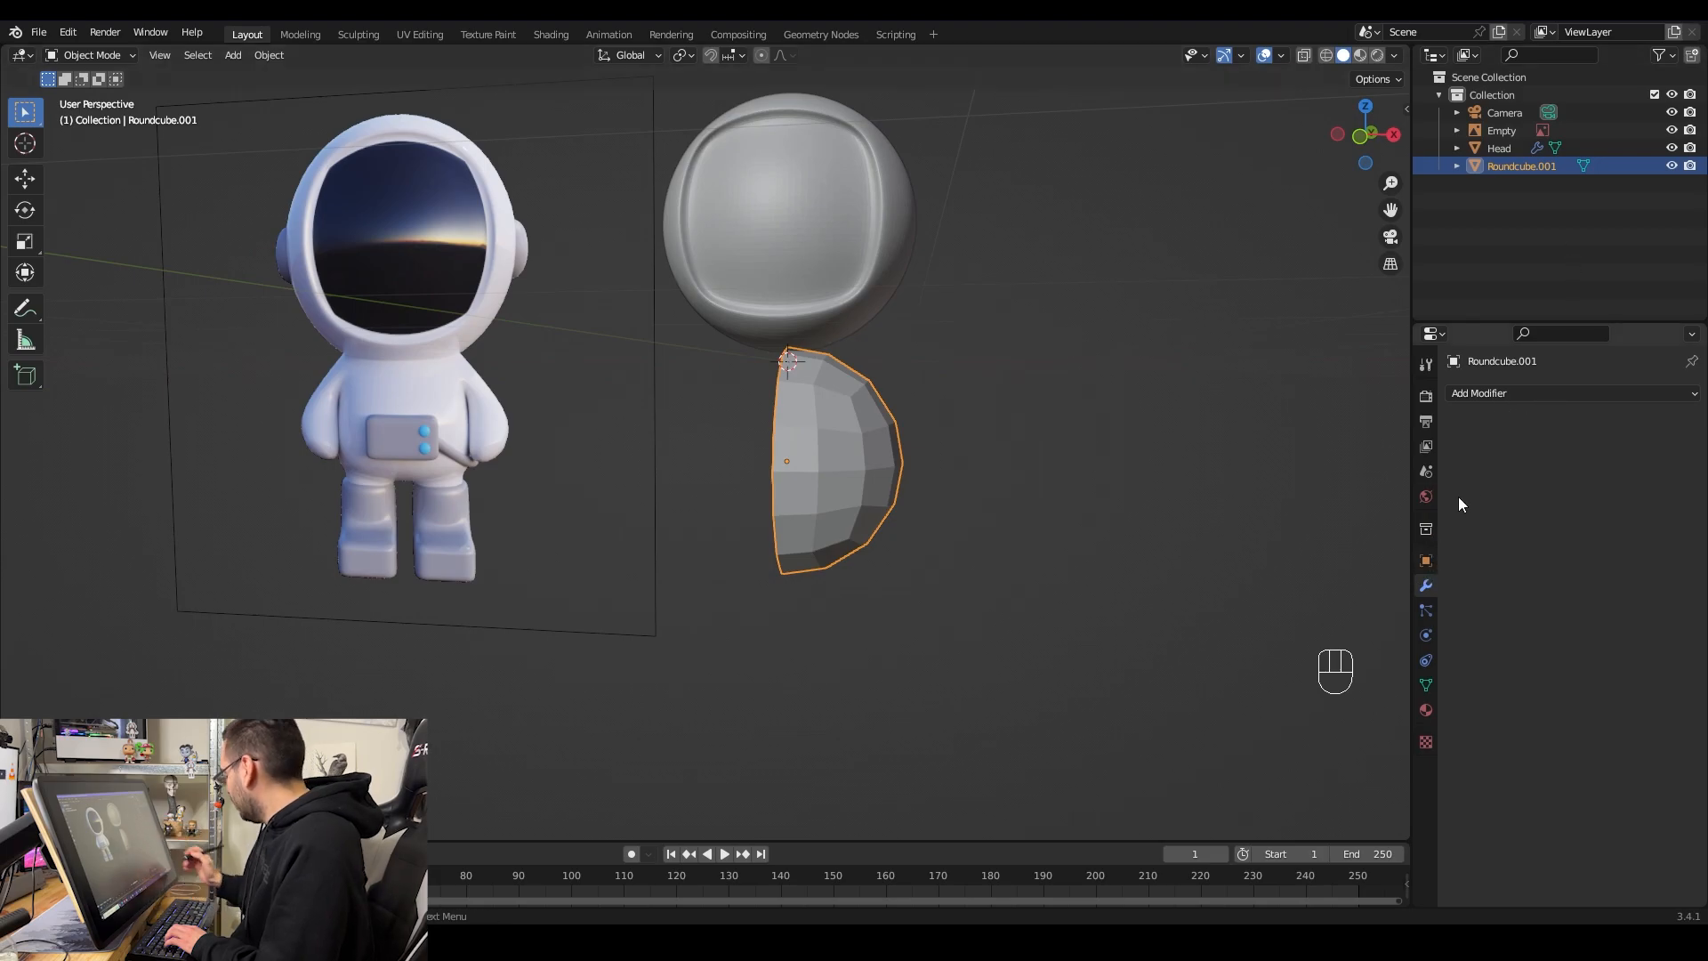
Add a Mirror modifier on the X axis to the half body and enable Clipping
{"action": "left_click", "coordinate": [1503, 392]}
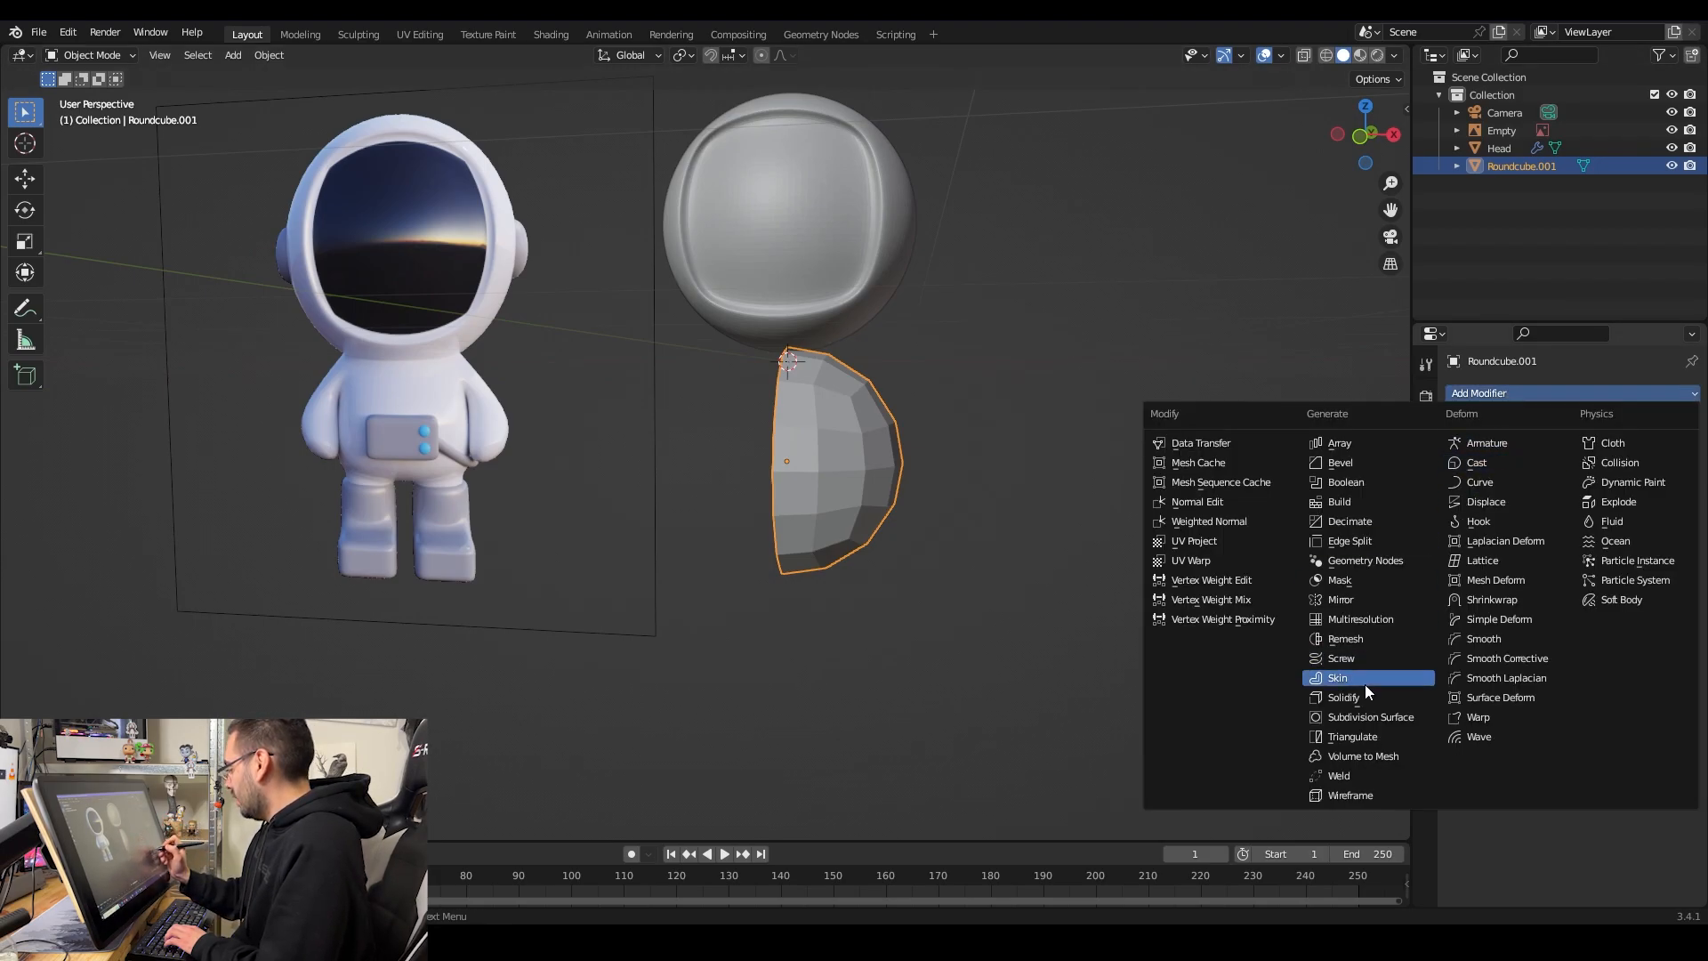
{"action": "left_click", "coordinate": [1405, 599]}
{"action": "middle_click_drag", "start_coordinate": [1085, 596], "coordinate": [1134, 569]}
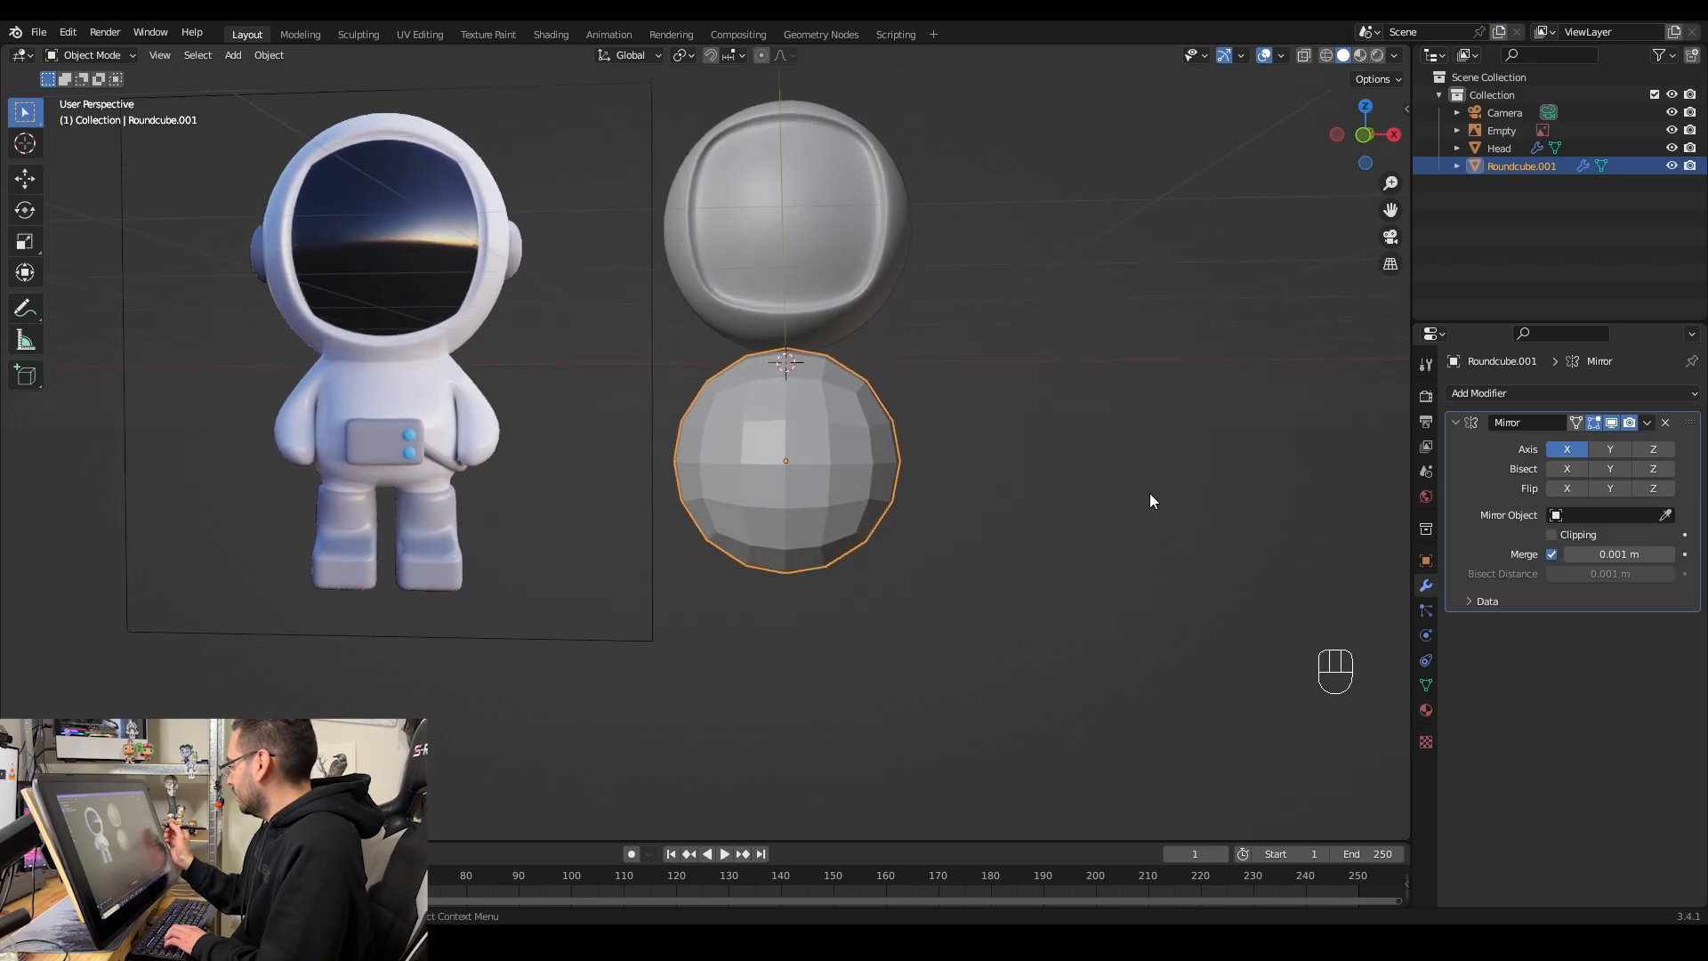
{"action": "left_click", "coordinate": [1552, 535]}
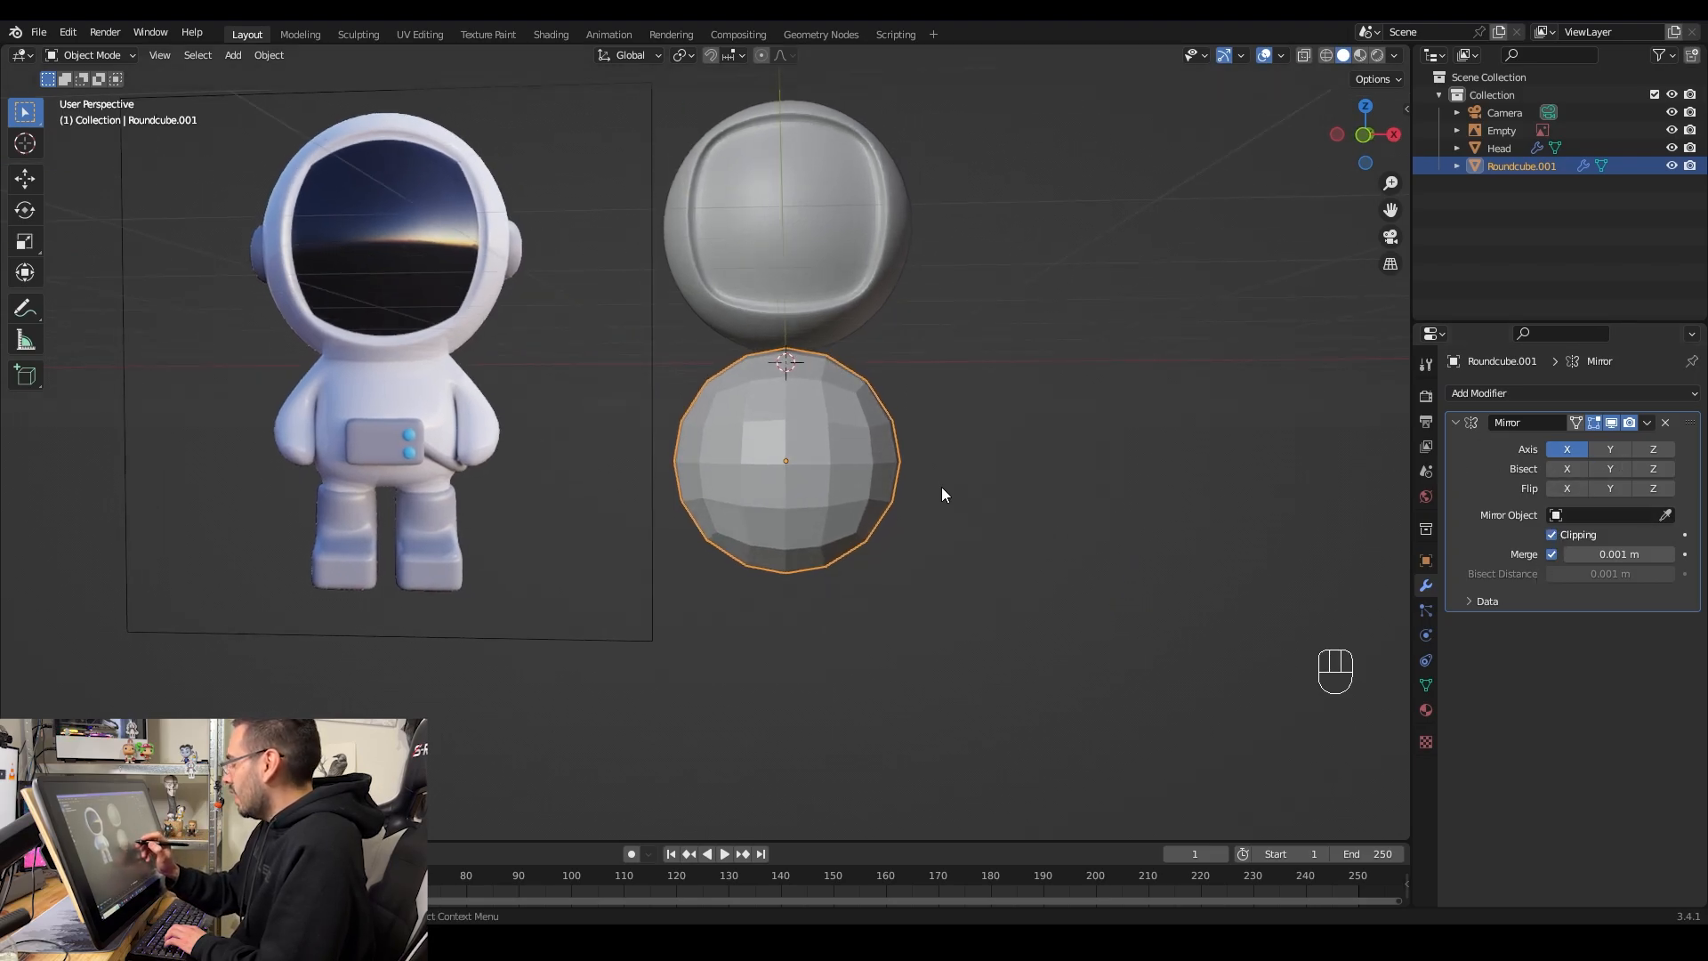
Add a Subdivision Surface modifier to the body with viewport and render levels set to 3
{"action": "left_click", "coordinate": [1524, 393]}
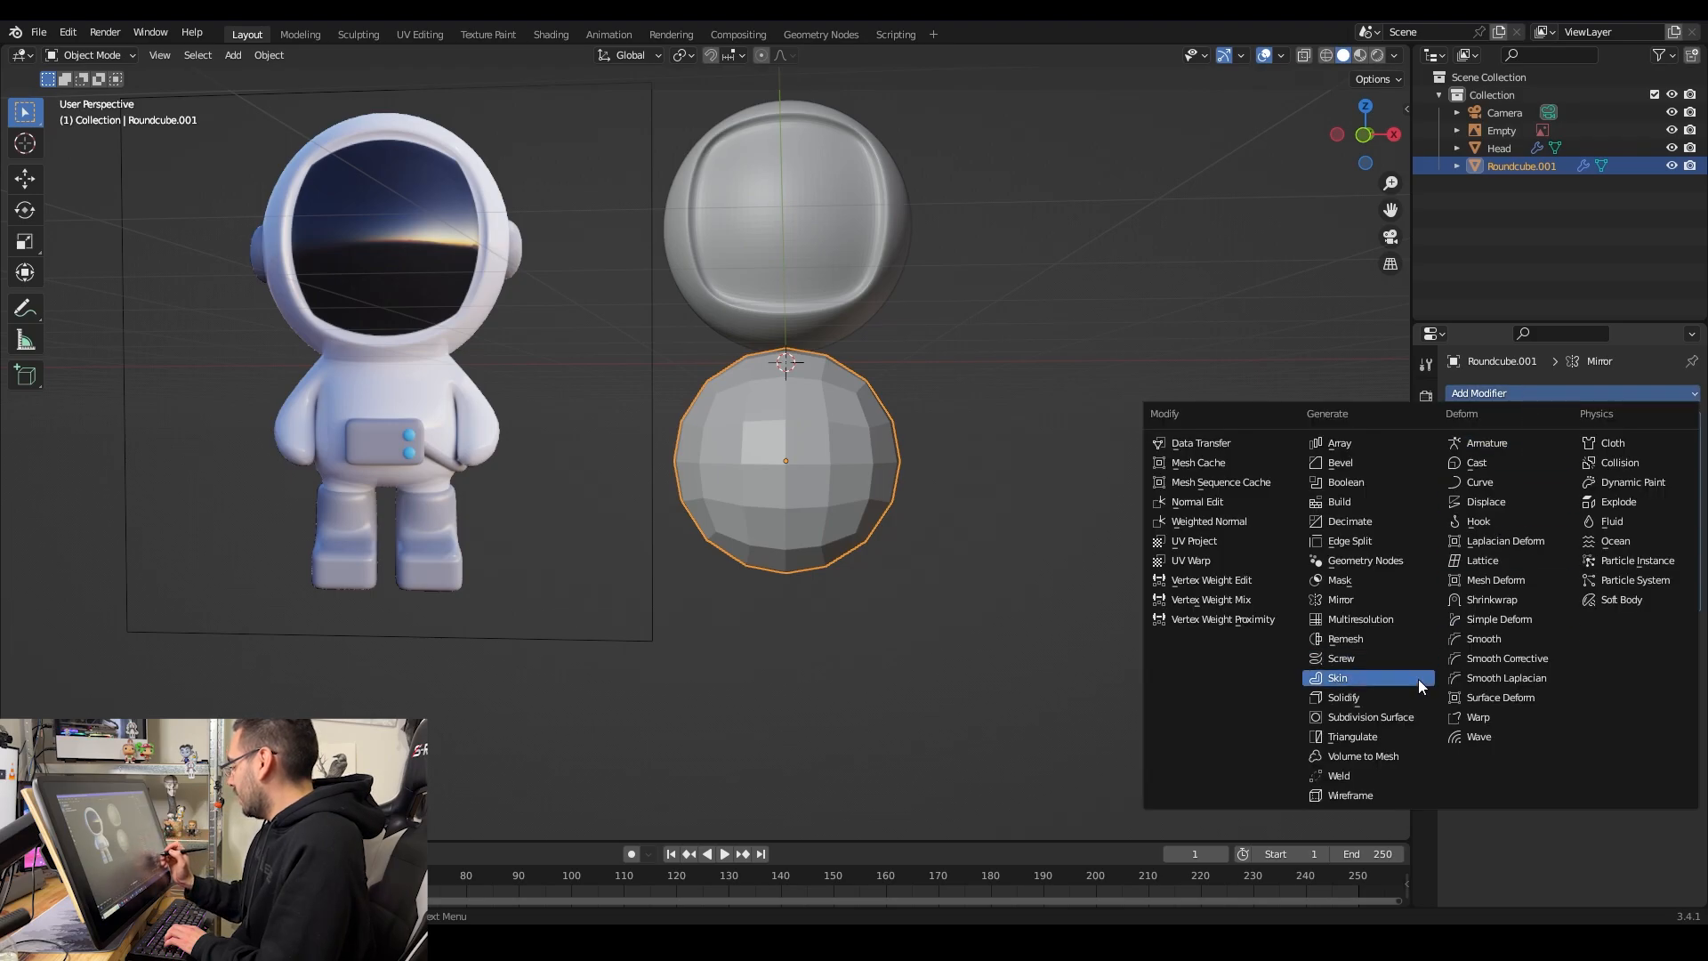
{"action": "left_click", "coordinate": [1398, 717]}
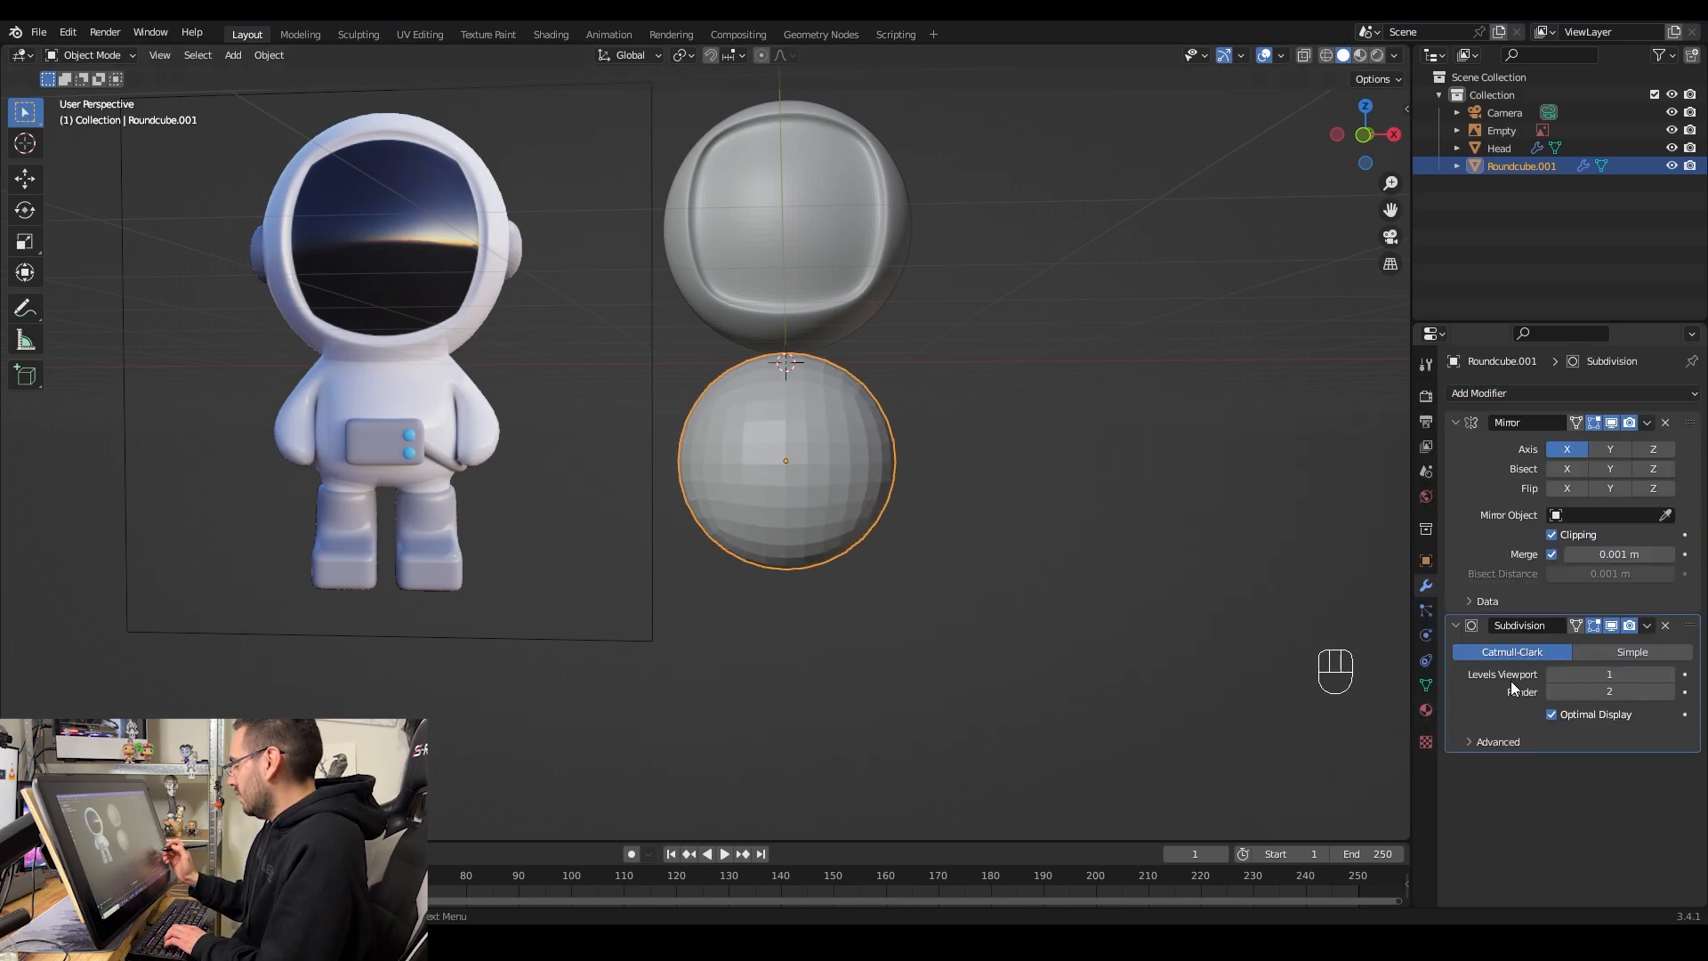
{"action": "left_click", "coordinate": [1667, 674]}
{"action": "left_click", "coordinate": [1666, 675]}
{"action": "left_click", "coordinate": [1666, 689]}
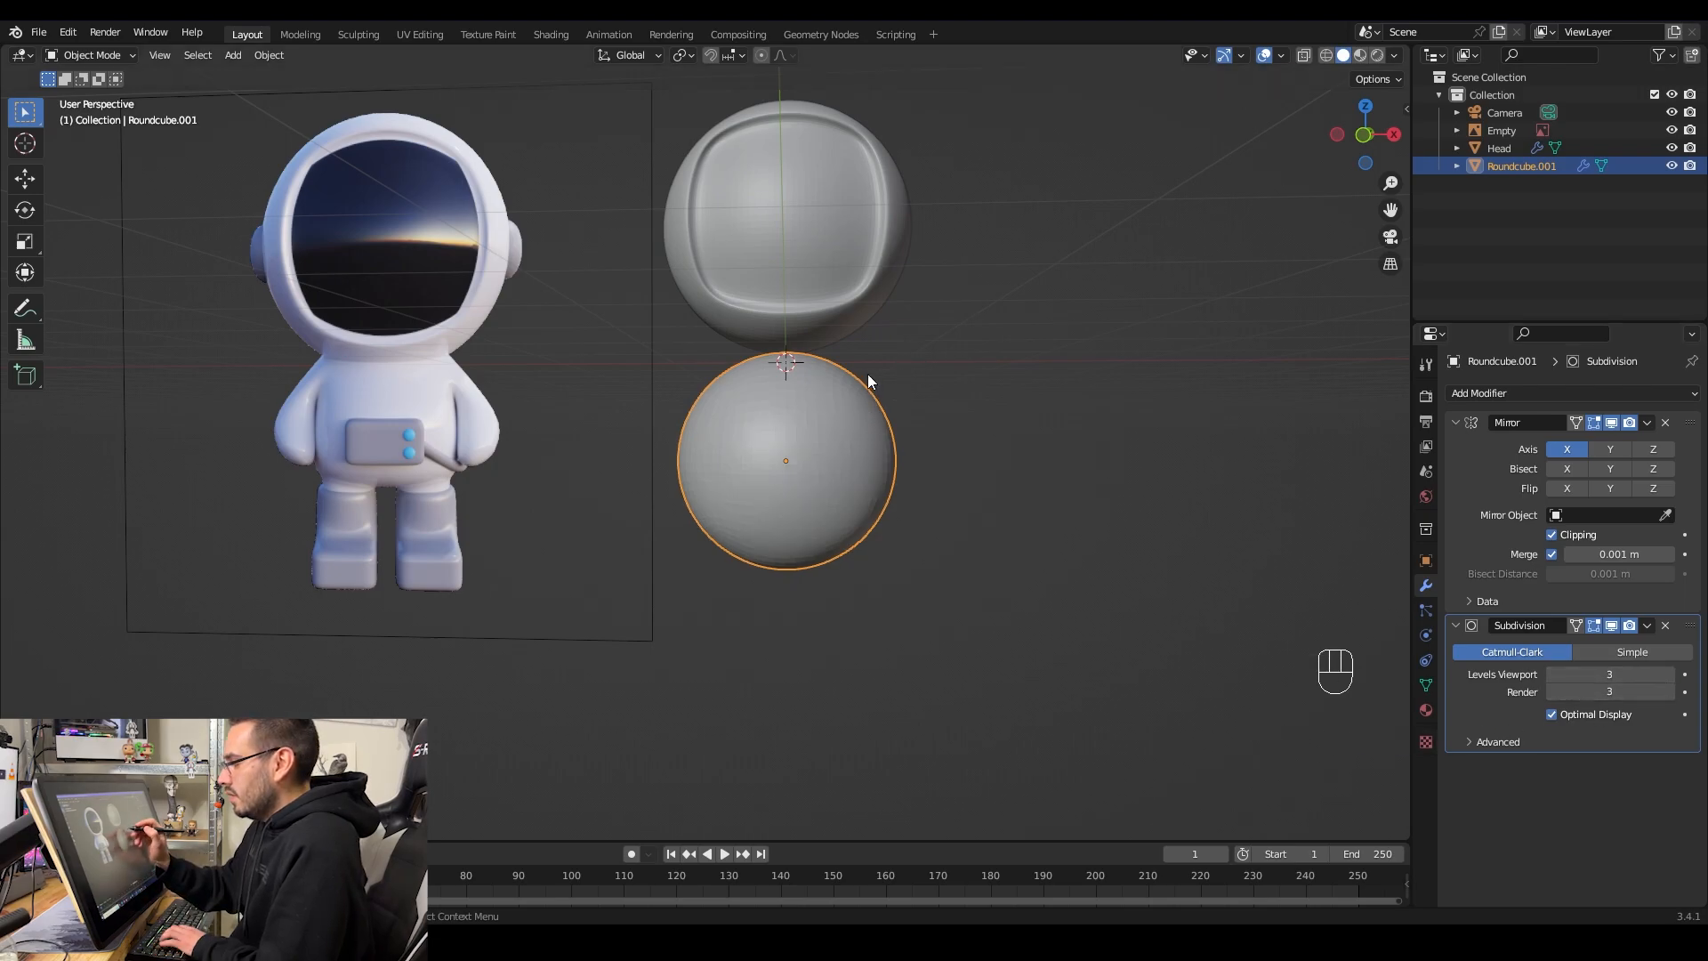
Enter Edit Mode on the body and enable On Cage display for its Subdivision modifier
{"action": "key", "text": "Tab"}
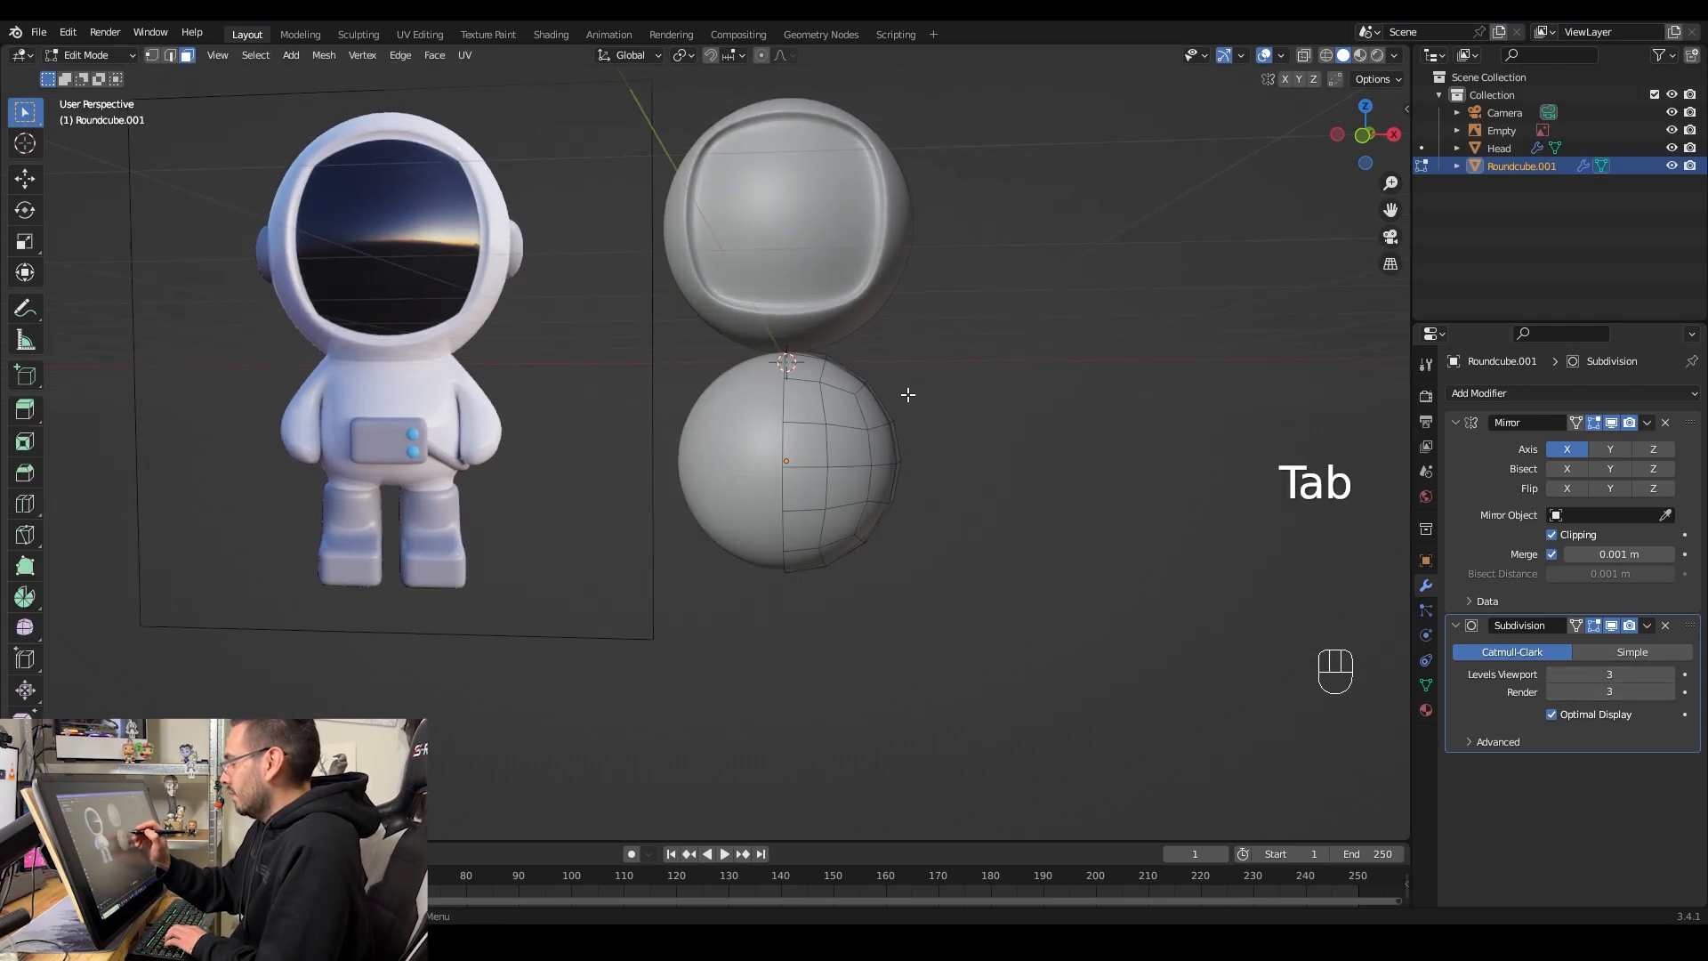
{"action": "left_click", "coordinate": [1575, 626]}
{"action": "left_click", "coordinate": [1575, 626]}
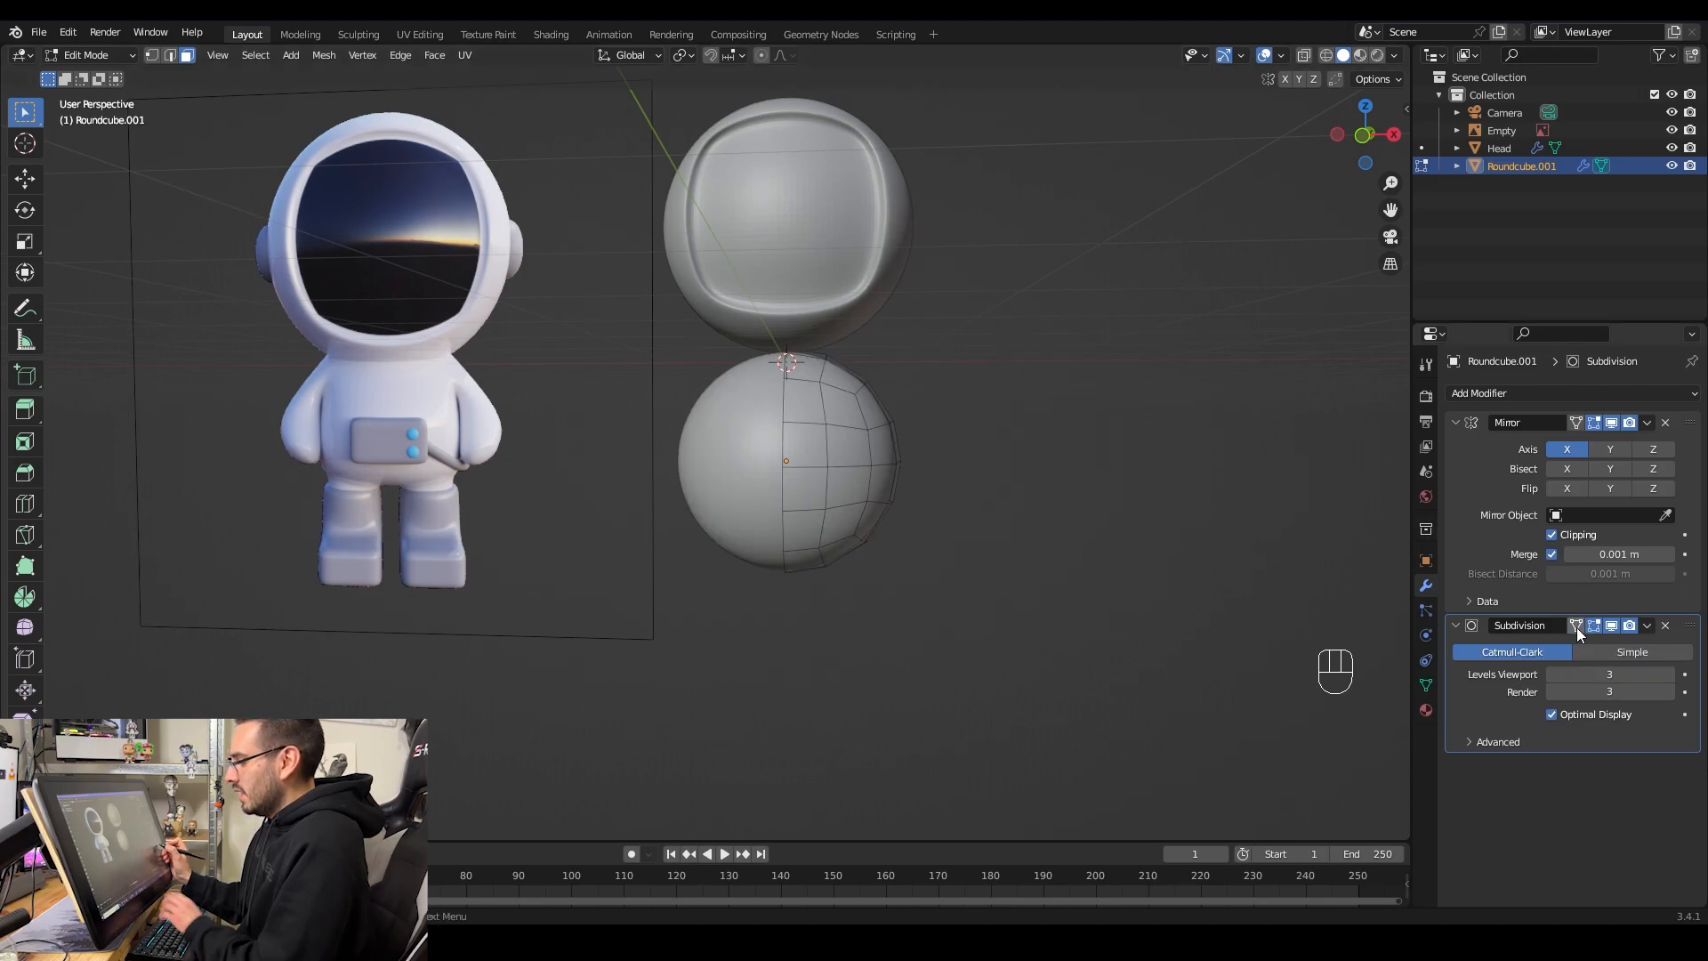
{"action": "left_click", "coordinate": [1575, 626]}
{"action": "left_click", "coordinate": [1576, 627]}
{"action": "left_click", "coordinate": [1576, 627]}
{"action": "middle_click_drag", "start_coordinate": [898, 400], "coordinate": [923, 397]}
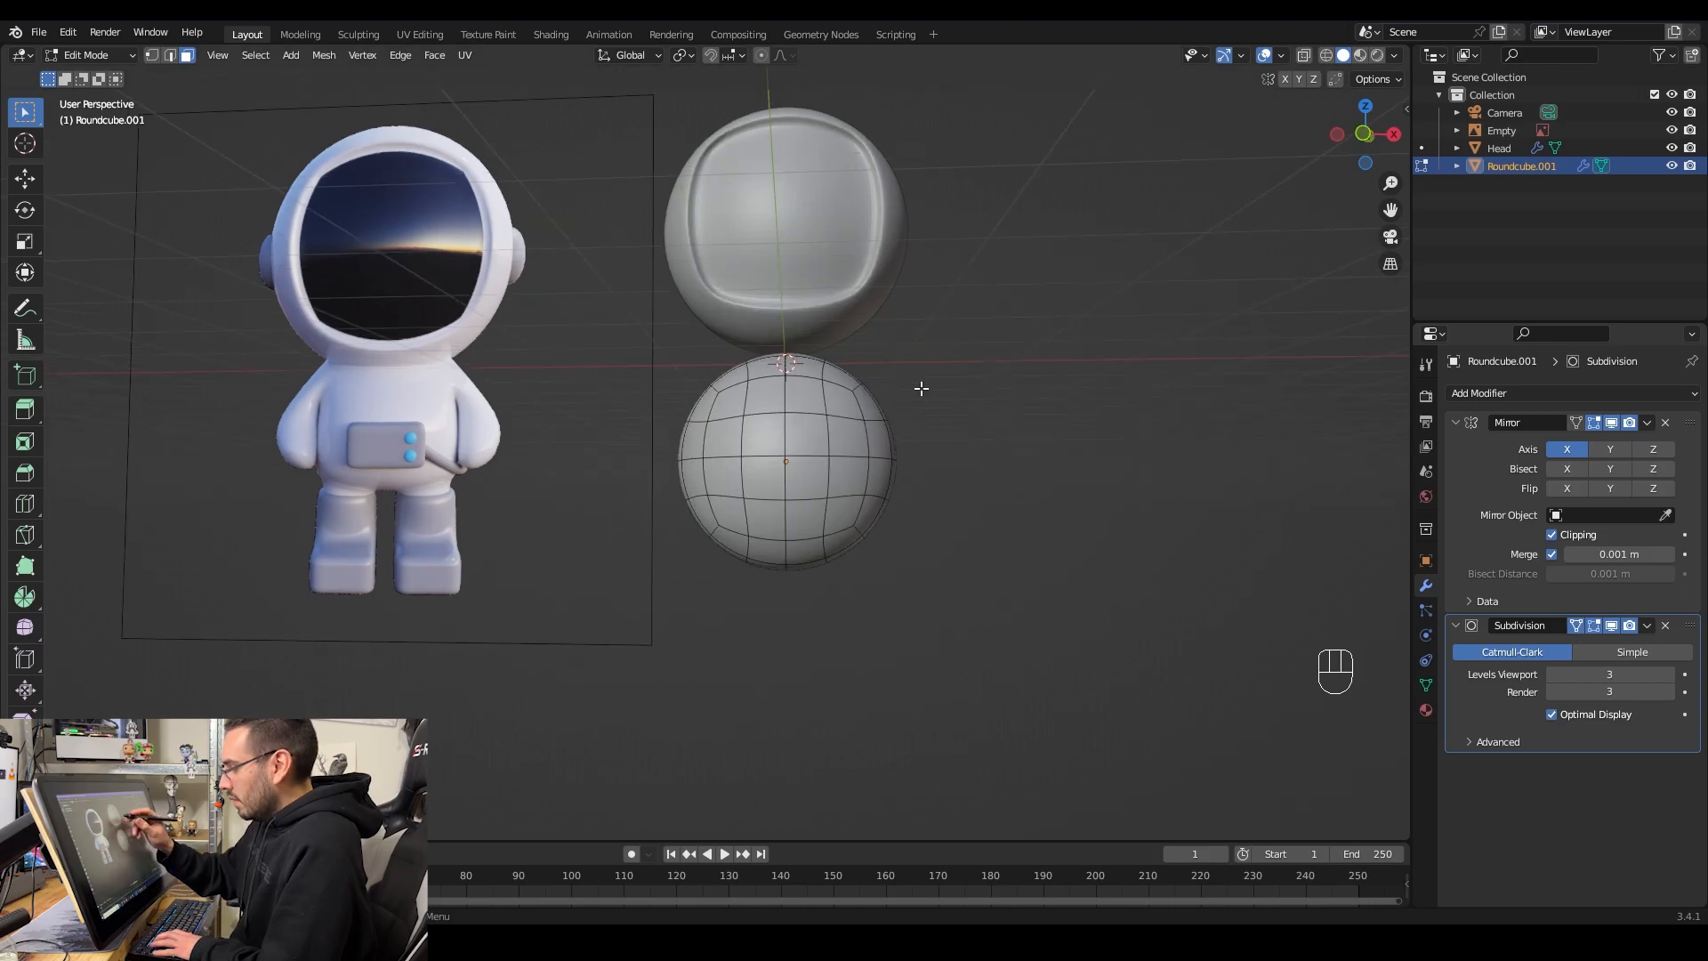